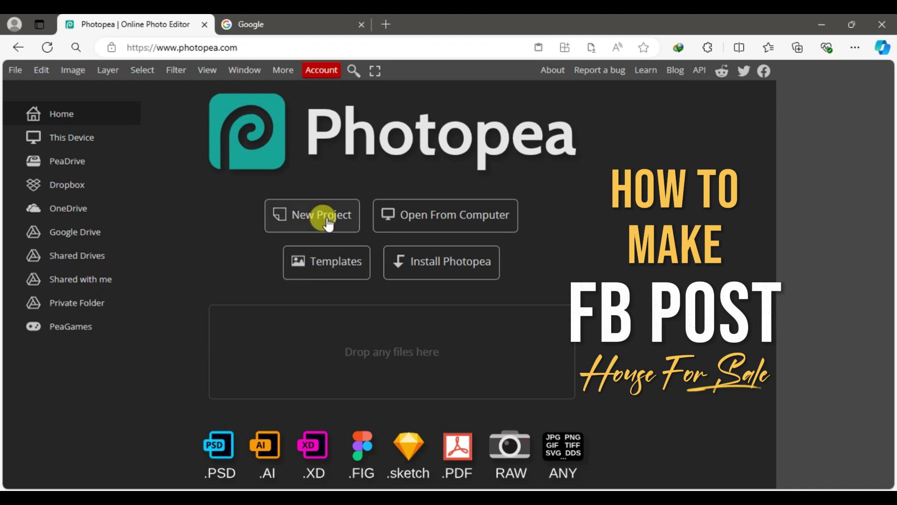
Create a 1080 × 1080 px project at 72 DPI with a white background and add guides from the background layer
click(329, 225)
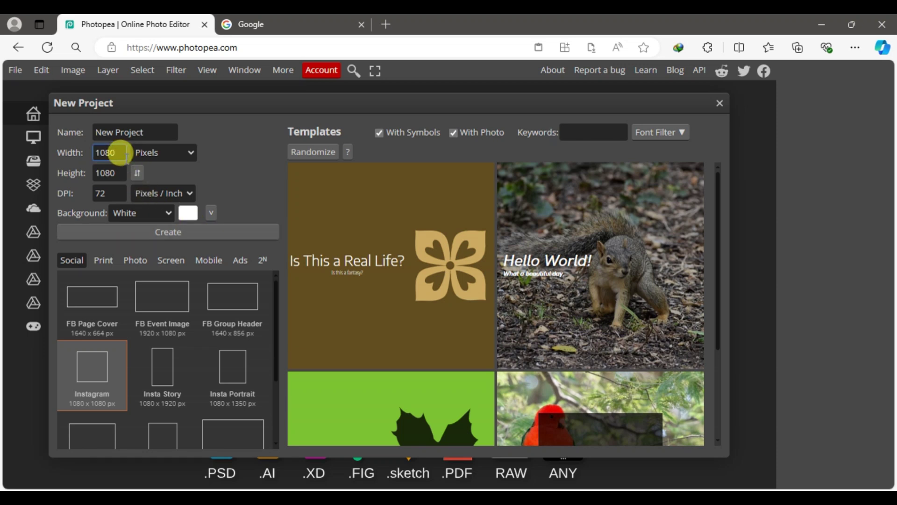
click(210, 232)
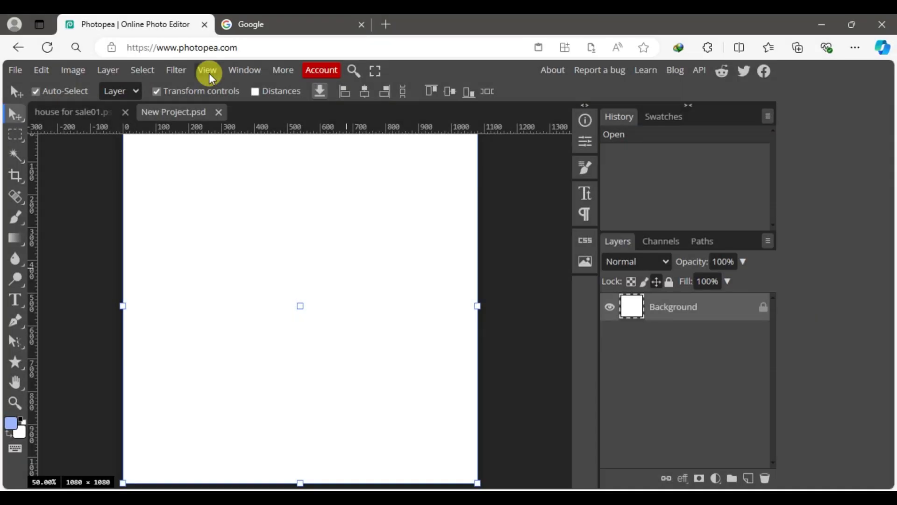
click(209, 73)
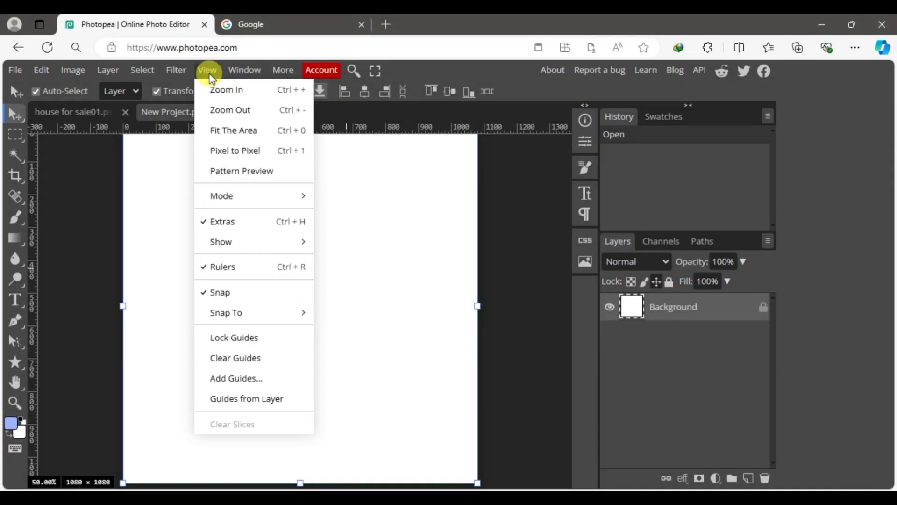
click(255, 398)
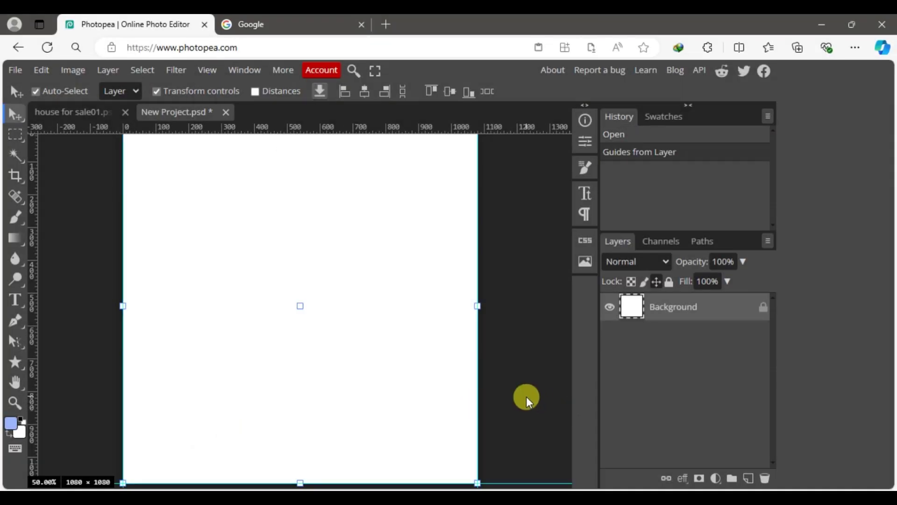
Move all four guides inward from the canvas edges to form an even margin of about 40 px
key(ctrl+minus)
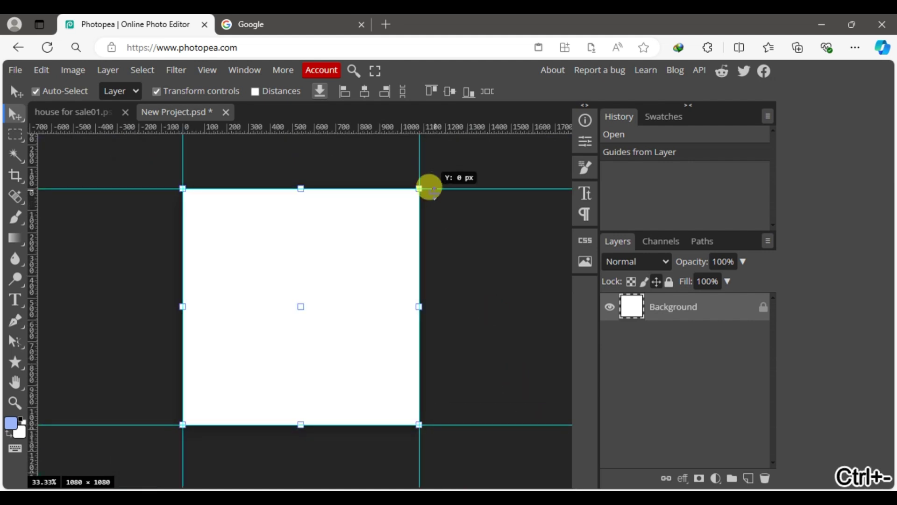
drag(433, 189, 406, 172)
drag(183, 156, 187, 162)
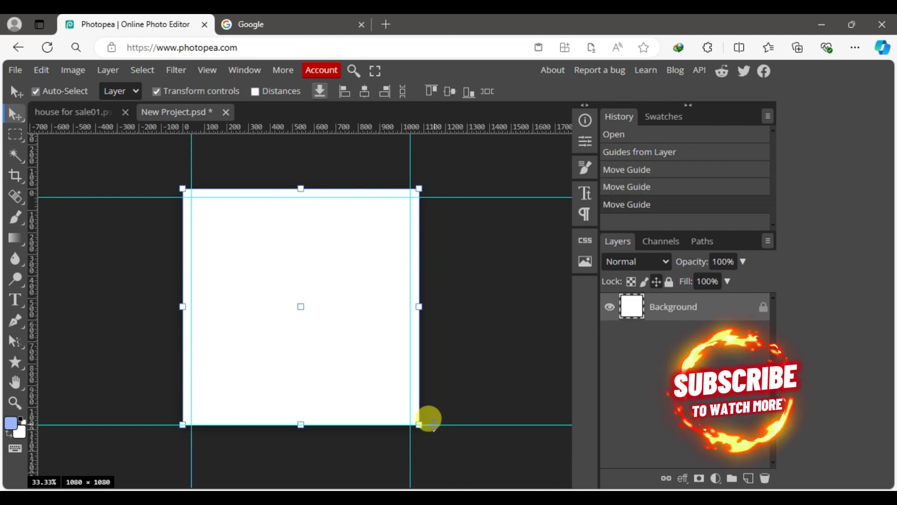
drag(429, 419, 428, 410)
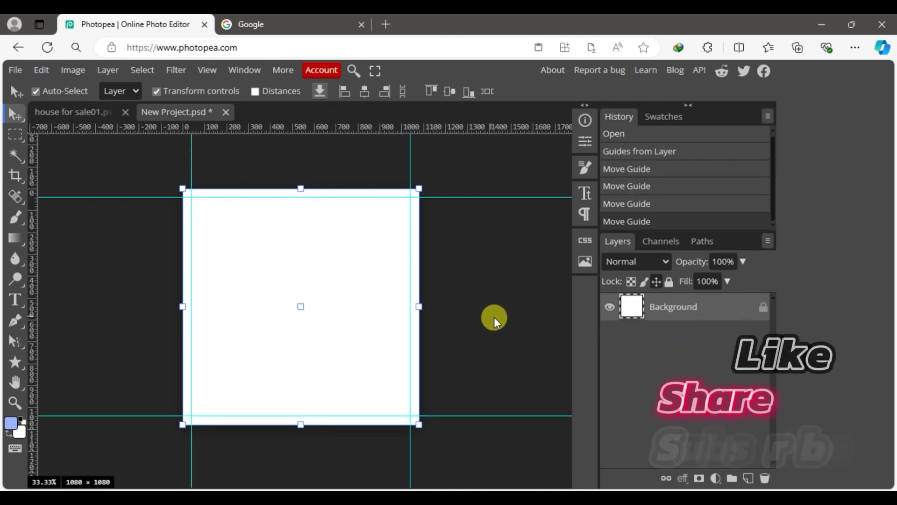
Find the solid key among the custom shapes and draw it large over the canvas's centre and lower-right area
click(15, 363)
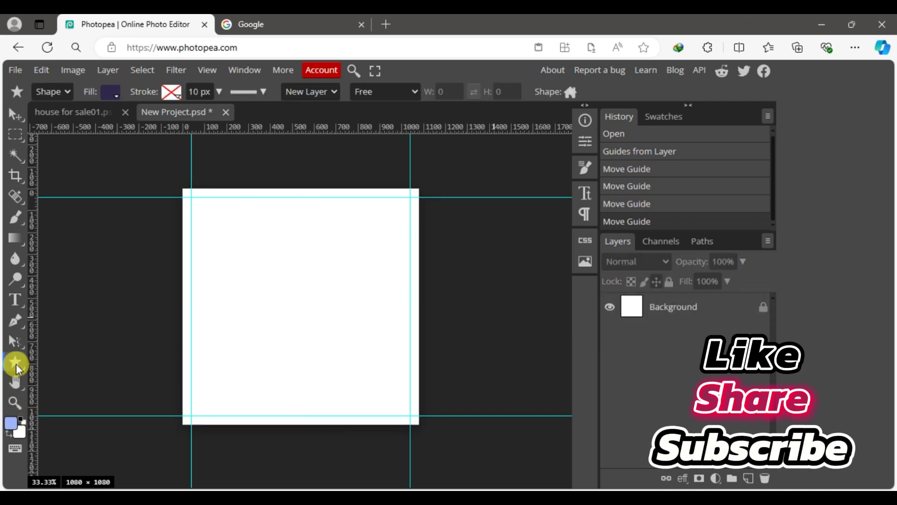
click(571, 92)
click(525, 248)
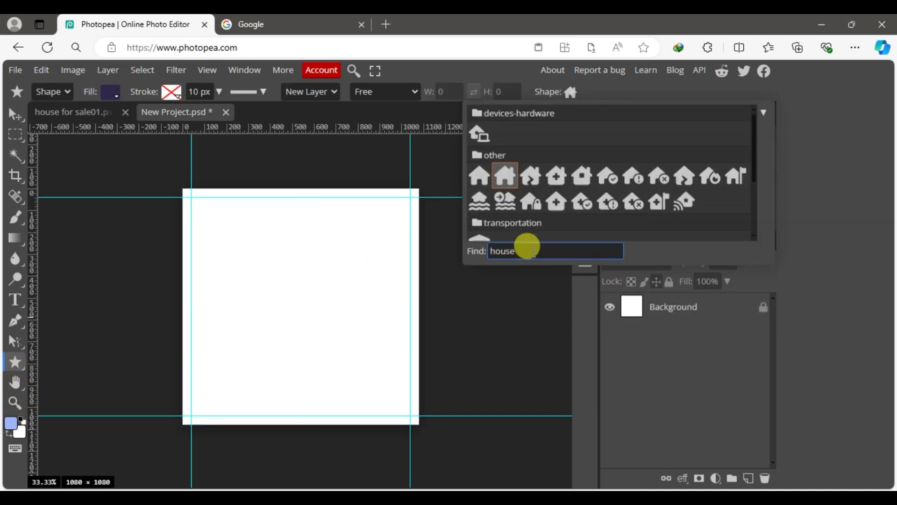
double_click(501, 251)
text(key)
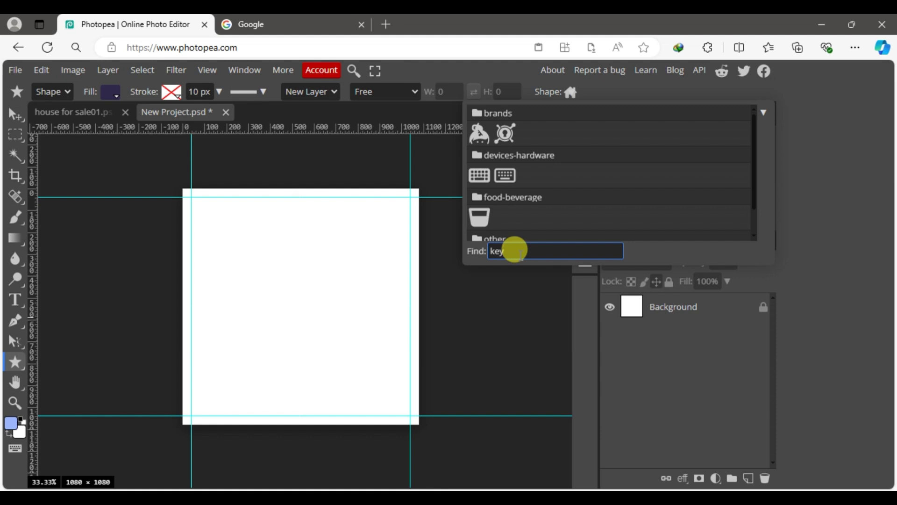
scroll(566, 216, down, 1)
click(505, 228)
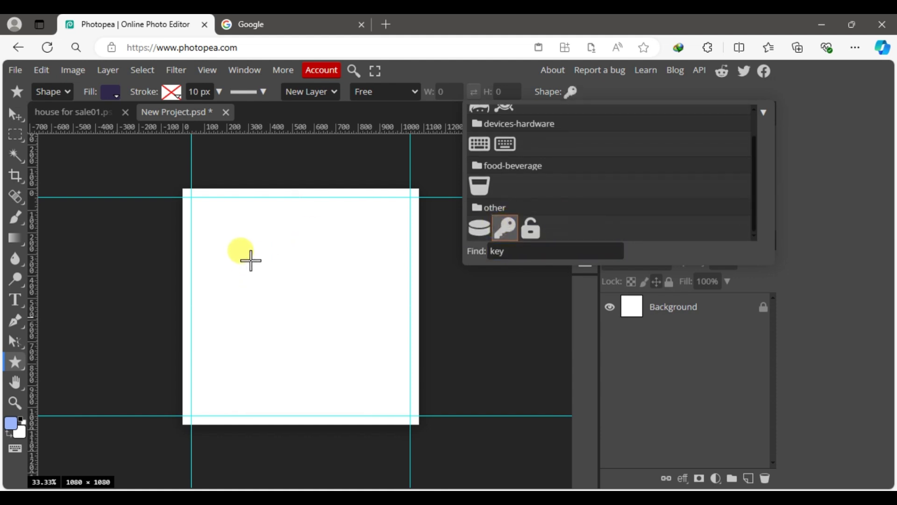
drag(247, 251, 457, 397)
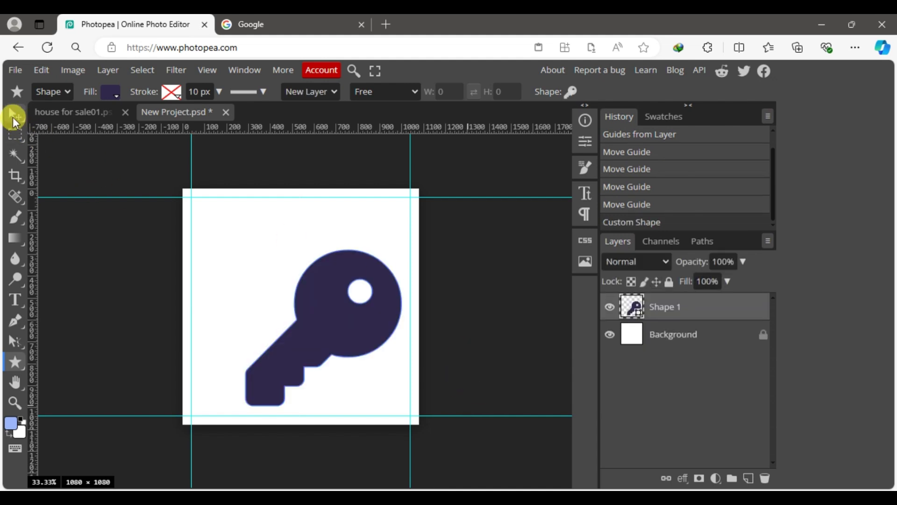
Move the key shape up on the canvas and enlarge it slightly with Free Transform
click(15, 114)
drag(333, 307, 337, 275)
click(275, 330)
drag(248, 372, 246, 381)
click(442, 92)
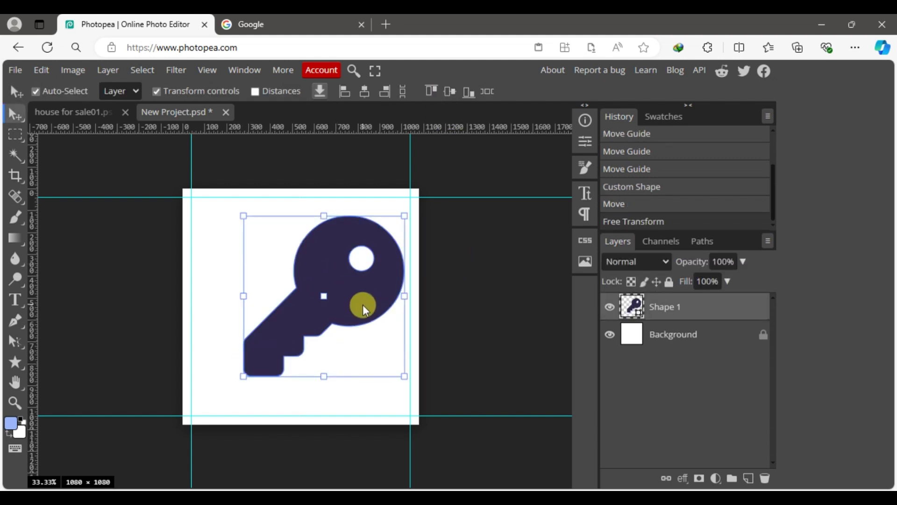
Add a white 10 px outside Stroke at 100% opacity to the key shape's layer
click(15, 362)
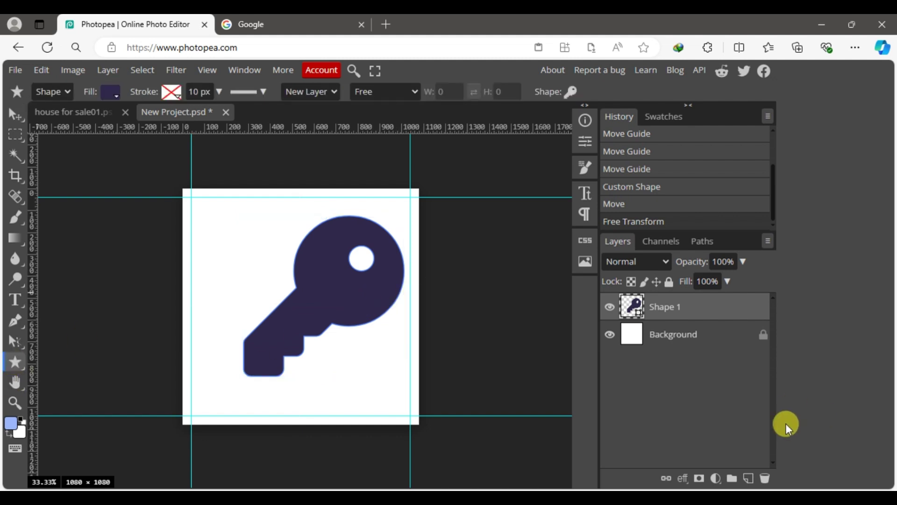
click(683, 478)
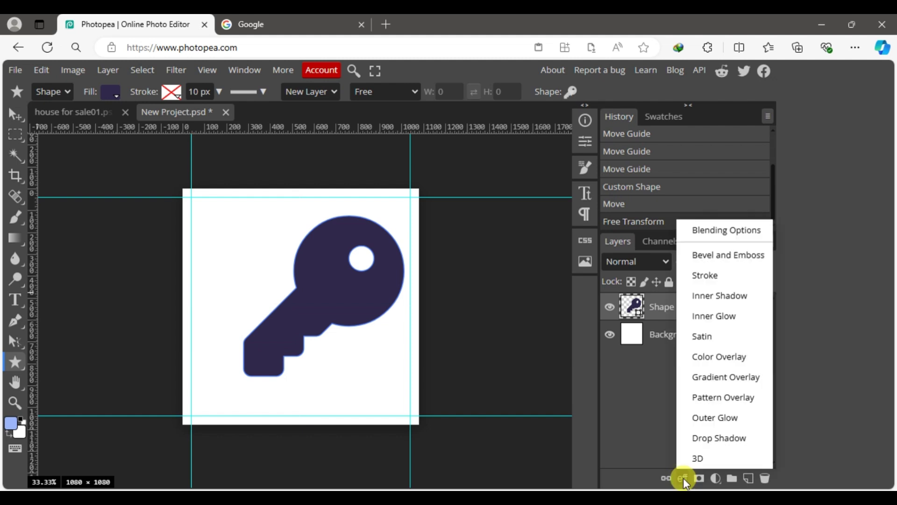
click(694, 275)
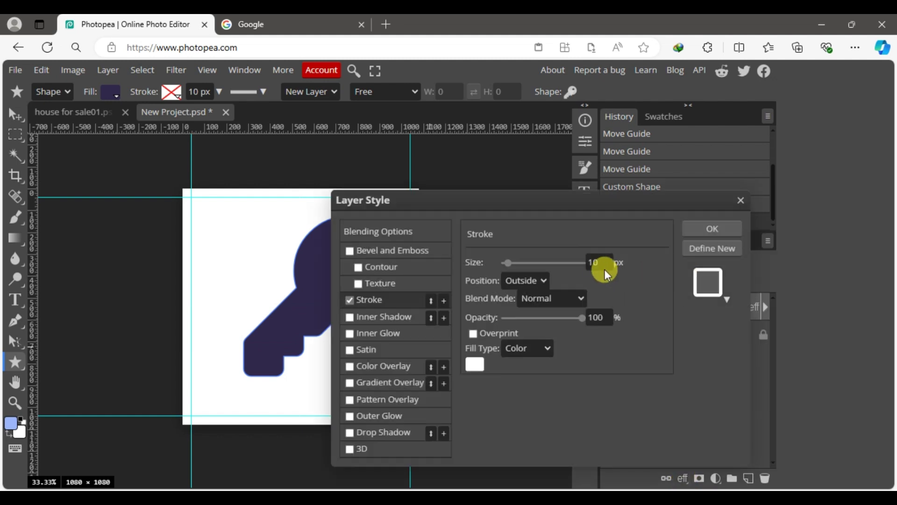
click(704, 233)
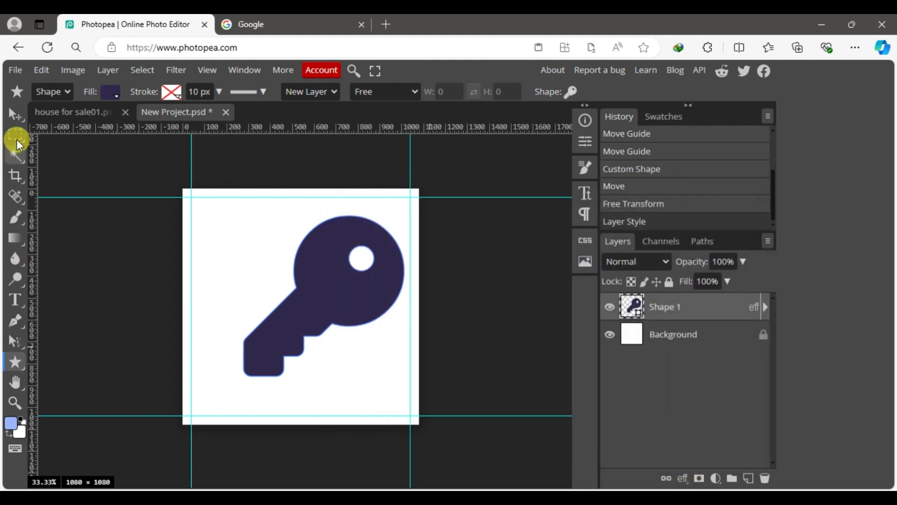
Duplicate the key layer and move the copy partly off the canvas at its upper-left corner
click(16, 117)
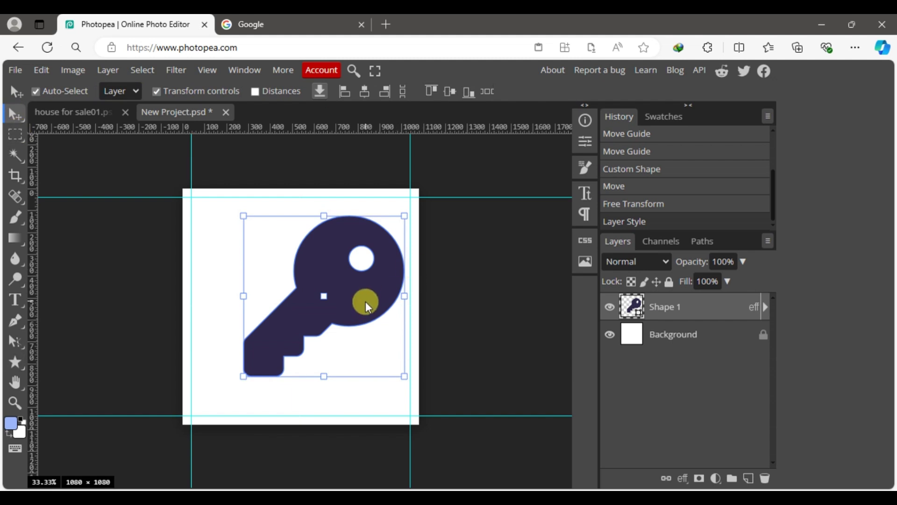
key(ctrl+j)
drag(356, 299, 211, 209)
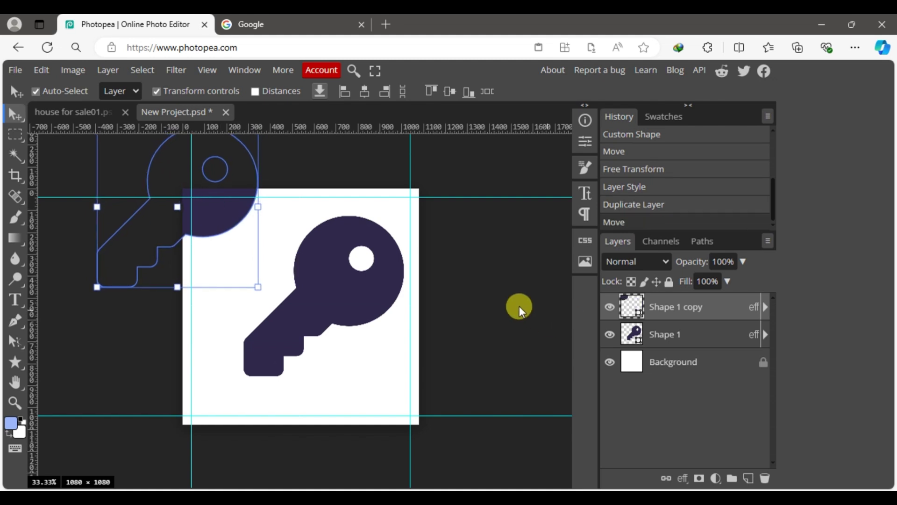
click(517, 304)
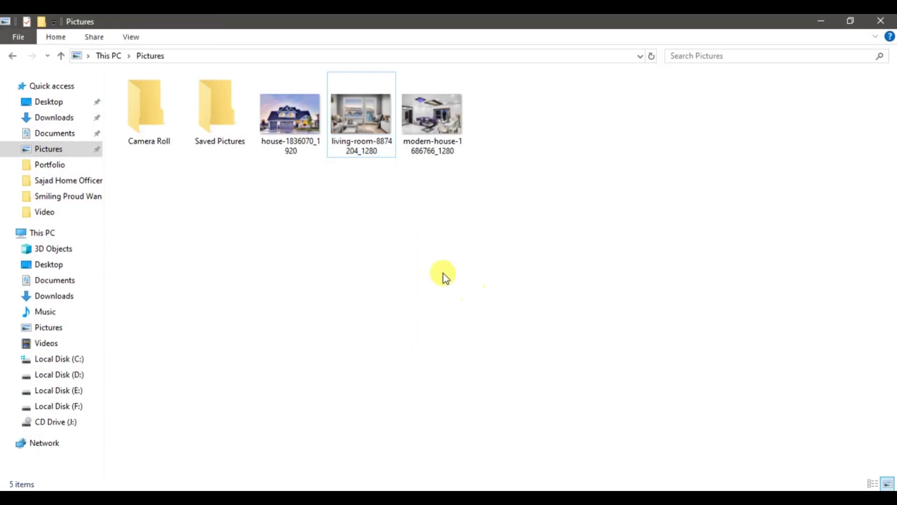
Place house-1836070_1920 from the Pictures folder in File Explorer directly above the Shape 1 layer and clip it to the key
click(300, 154)
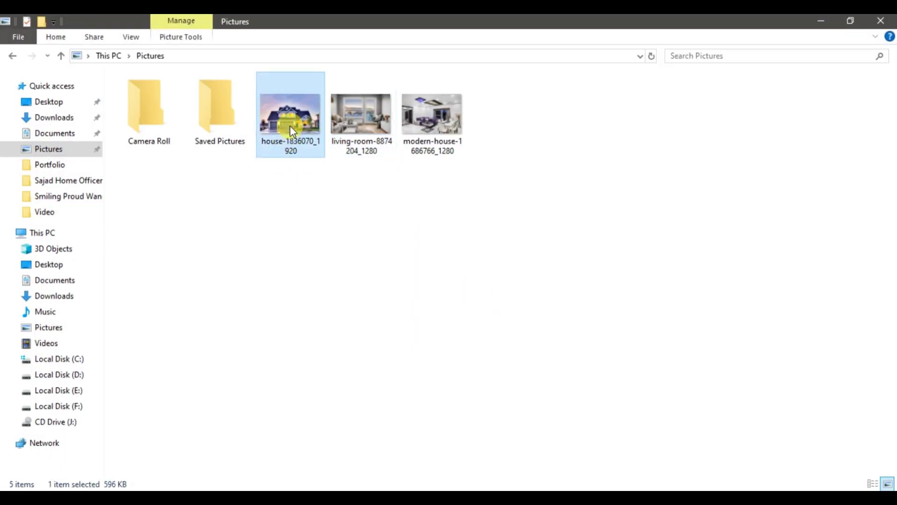
drag(288, 117, 287, 329)
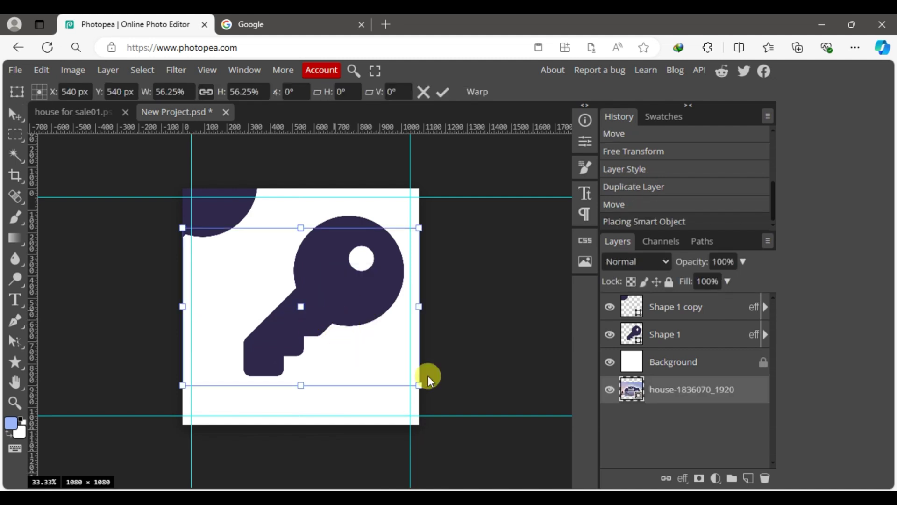
drag(681, 394, 683, 337)
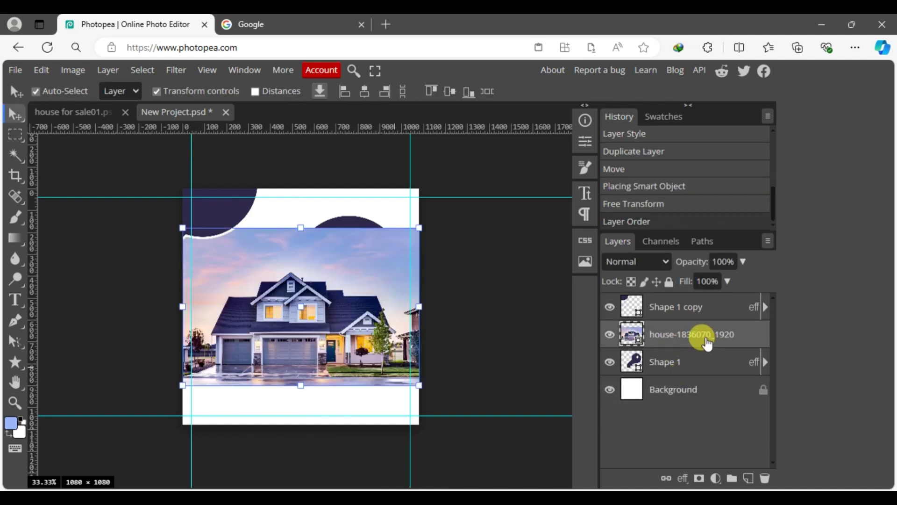
right_click(692, 336)
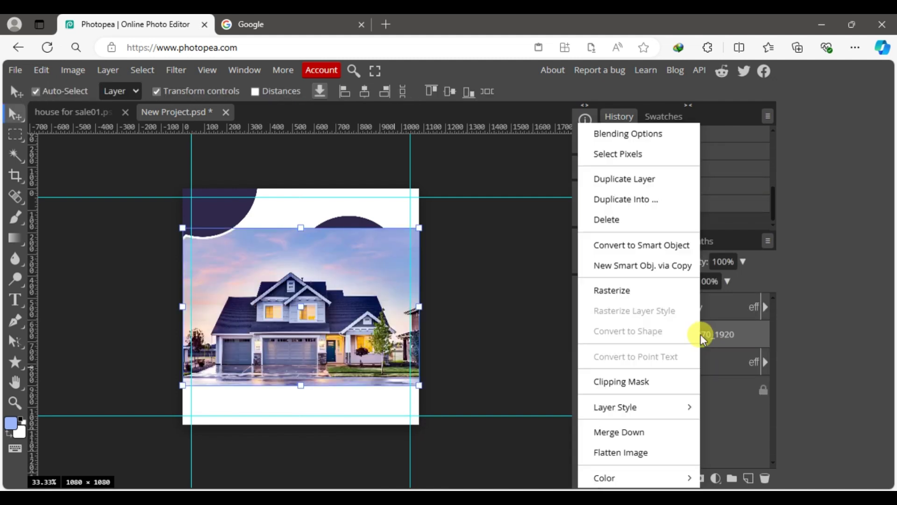
click(628, 387)
Reposition and enlarge the clipped house photo so the house fills the key shape
drag(376, 287, 398, 282)
drag(332, 365, 336, 376)
drag(360, 313, 365, 313)
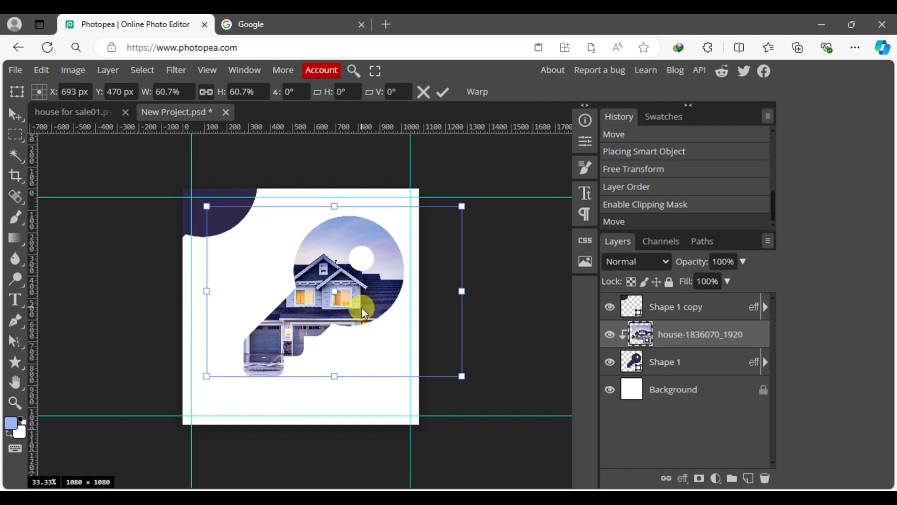
drag(462, 206, 470, 200)
click(442, 94)
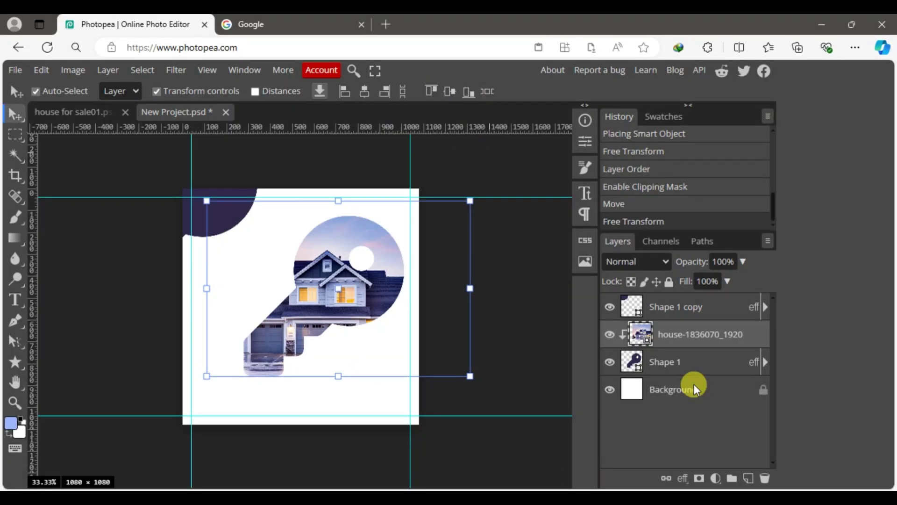
Apply a dark purple radial Gradient Overlay to the Background layer at 100% opacity, 90° angle and 100% scale
click(677, 391)
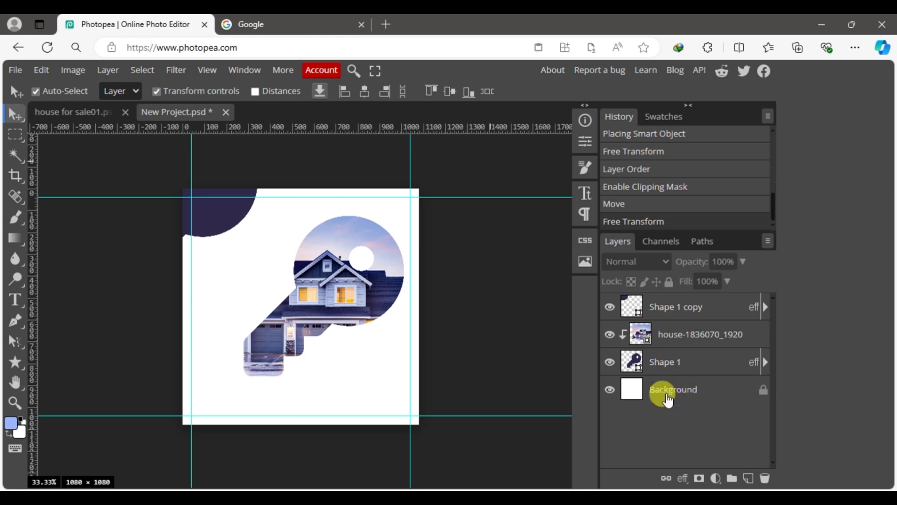
click(682, 479)
click(725, 377)
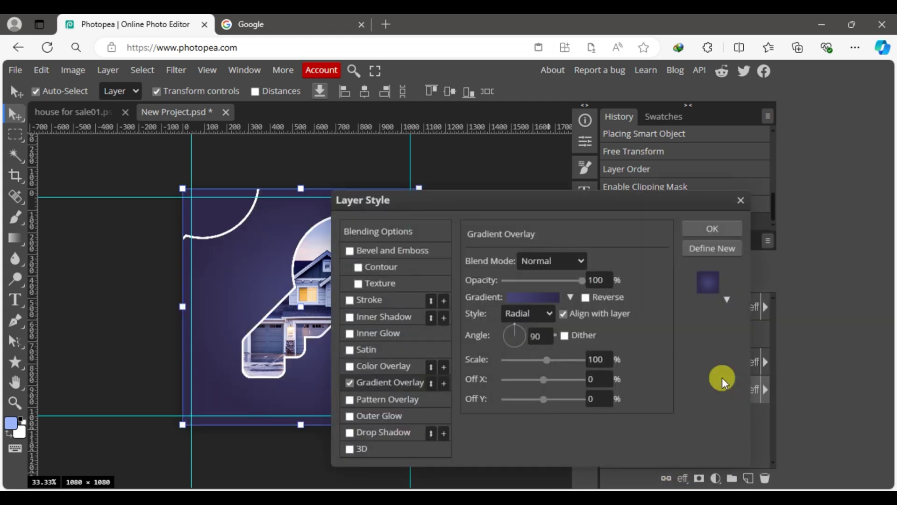
drag(485, 210, 516, 203)
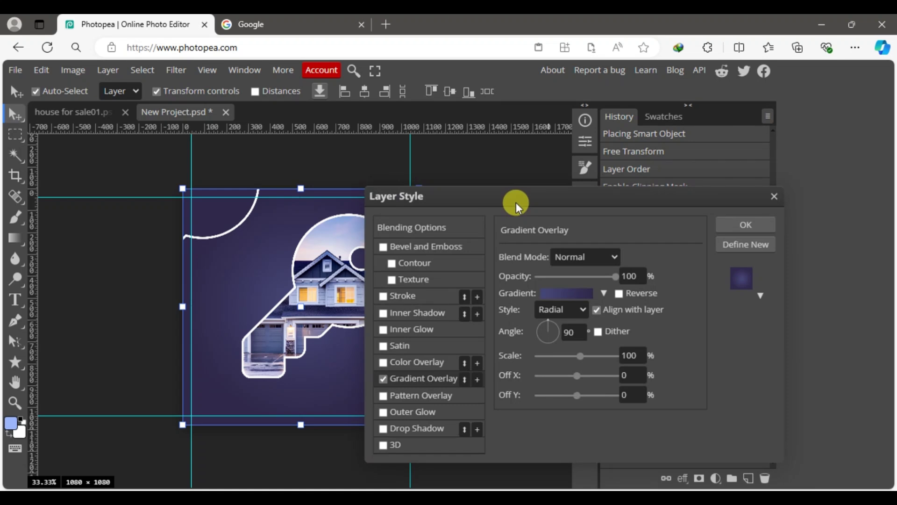
click(737, 225)
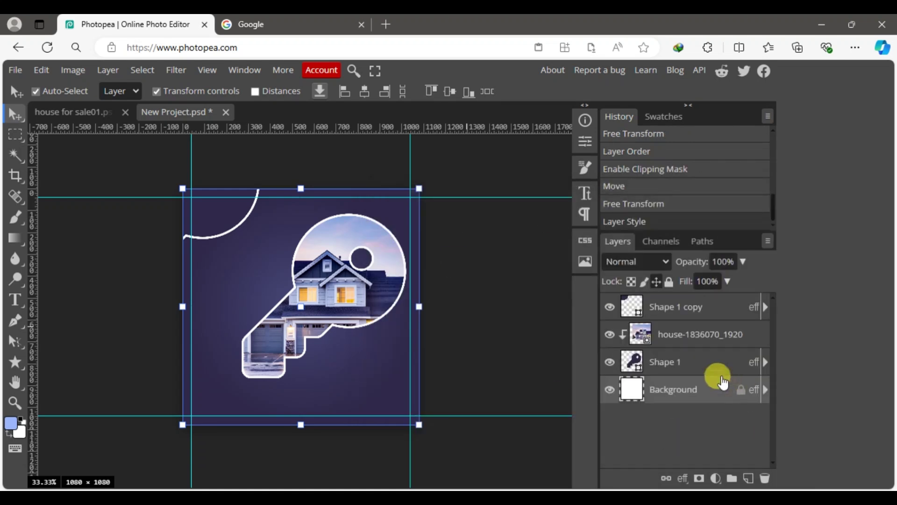
Add a black Multiply Drop Shadow to Shape 1 with 57% opacity, 30° angle, 20 px distance and 25 px size
click(730, 364)
click(765, 362)
double_click(677, 395)
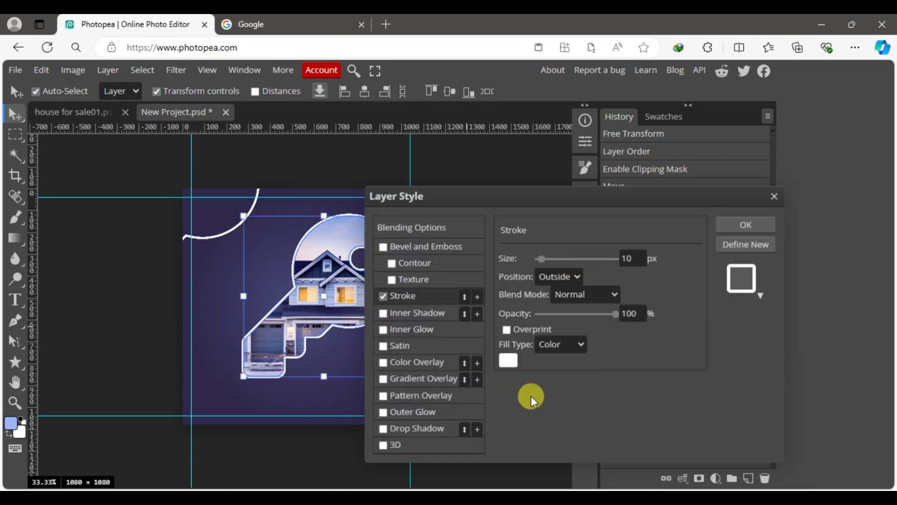
click(405, 428)
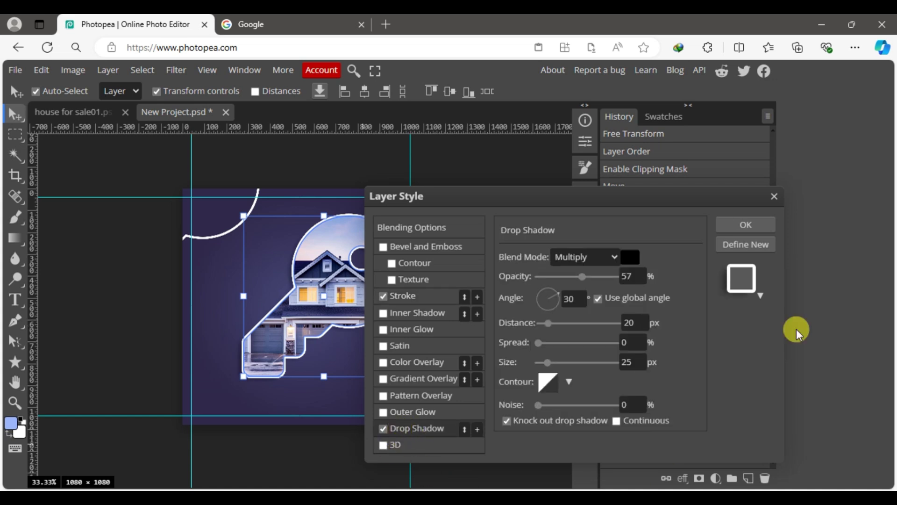
click(746, 229)
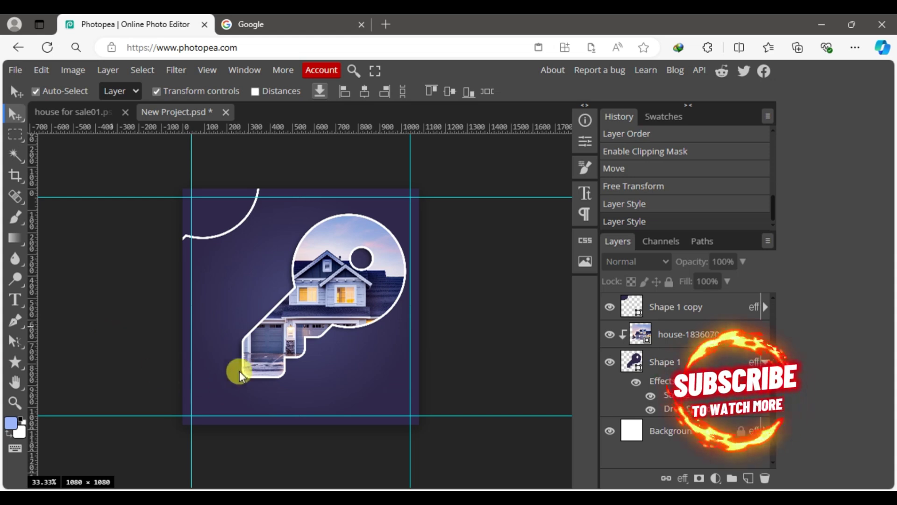
Find the "house" custom shapes and draw a small solid house icon with a chimney on the empty background beside the key
click(15, 363)
click(571, 92)
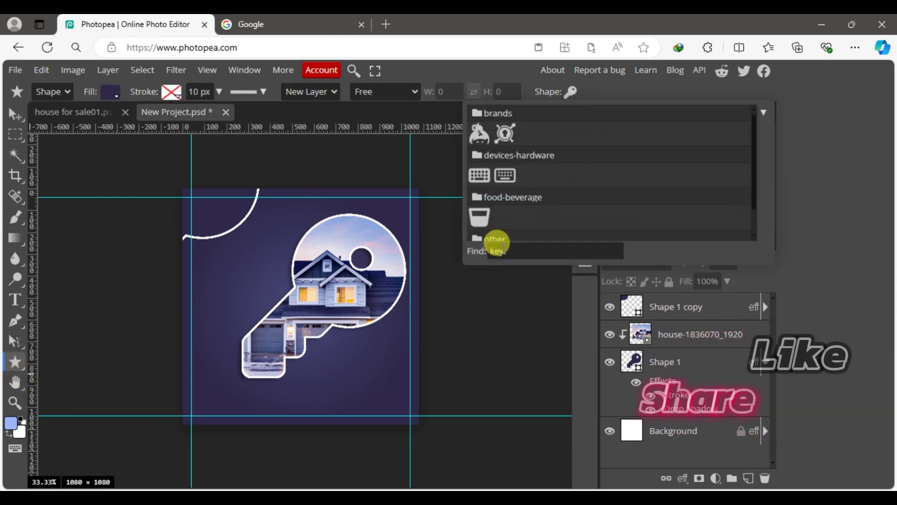
click(494, 251)
text(house)
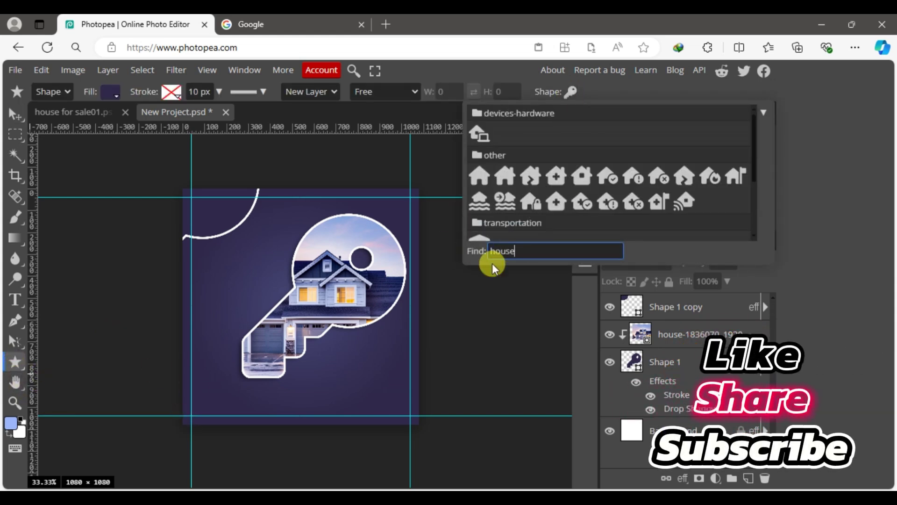
click(504, 177)
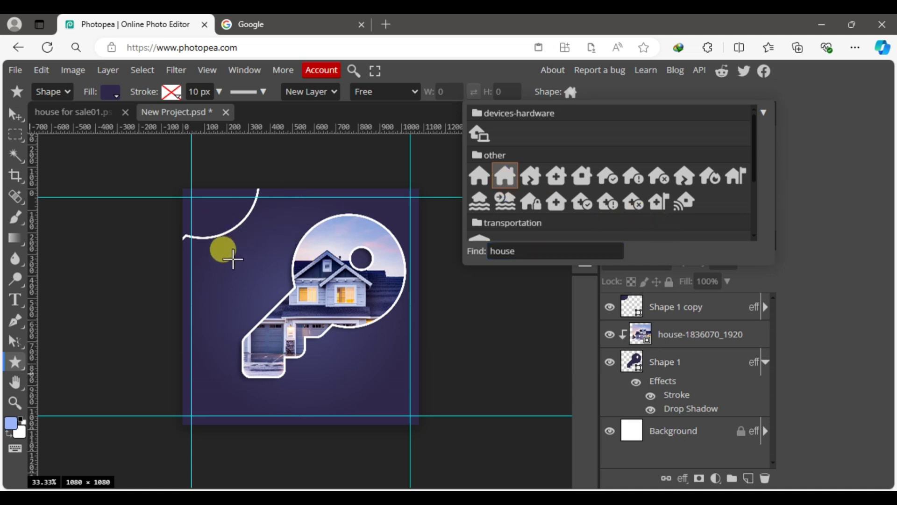
drag(232, 260, 245, 271)
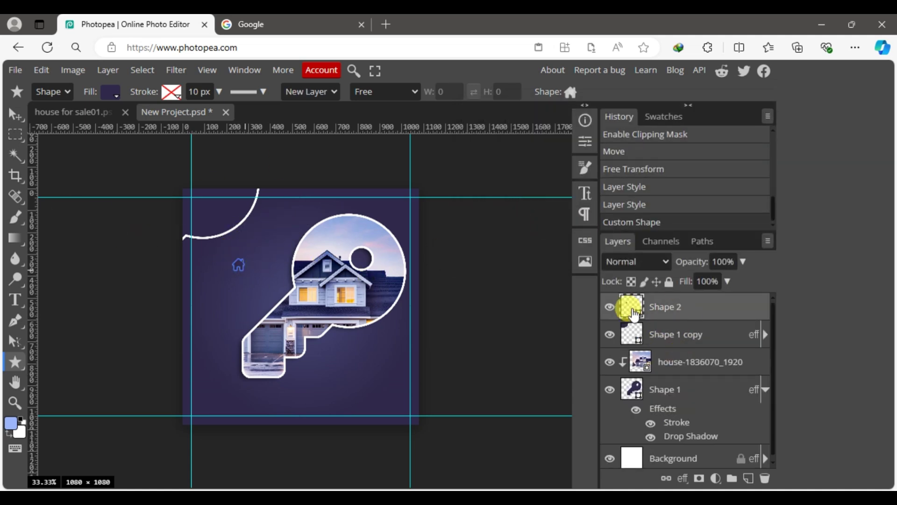
Set the fill colour of the Shape 2 house icon to white (ffffff)
double_click(631, 310)
click(572, 242)
click(848, 250)
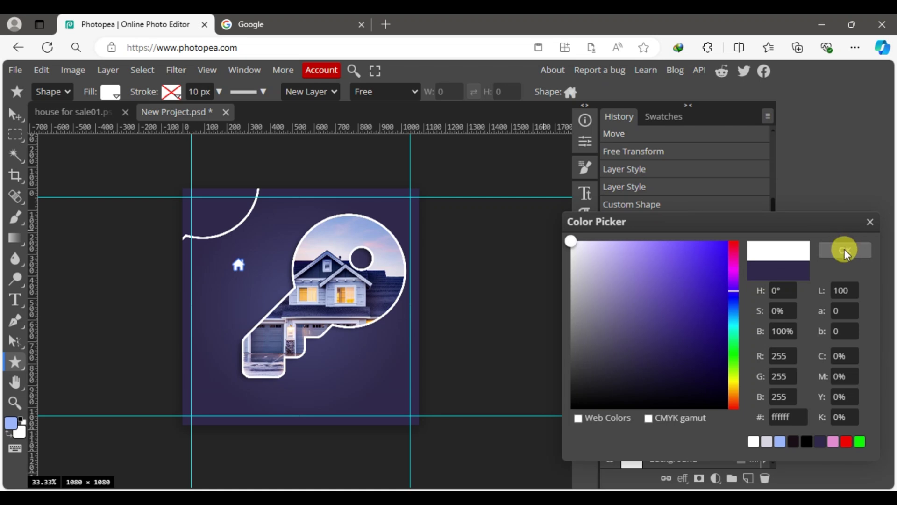
Move the white house icon into the outlined corner badge, close to where the margin guides cross
click(16, 118)
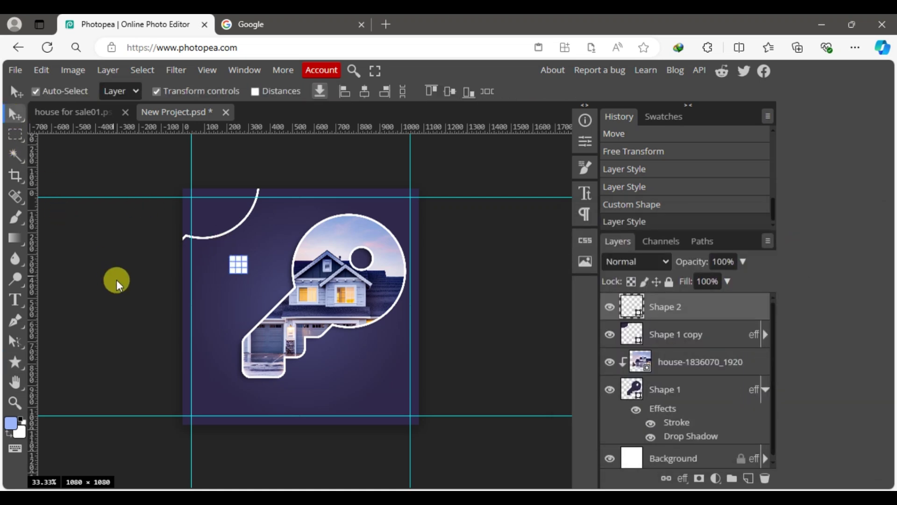
click(15, 402)
click(194, 220)
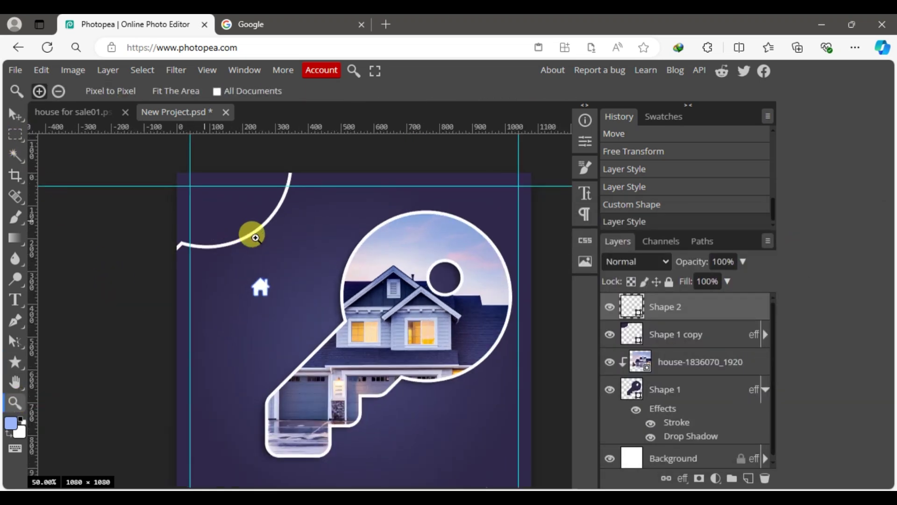
click(16, 114)
click(65, 233)
drag(258, 284, 204, 202)
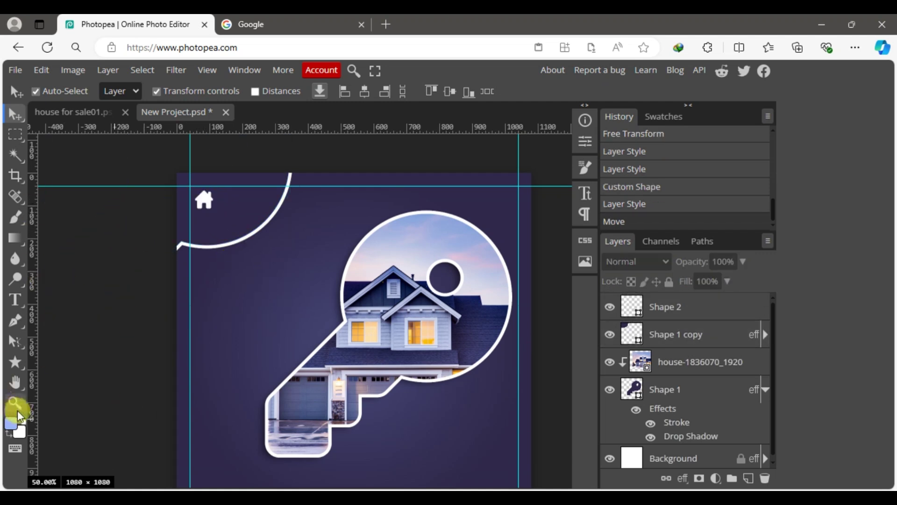
Add two separate text layers on the empty area beside the key, "LOGO" and, below it, "tage line here"
click(15, 299)
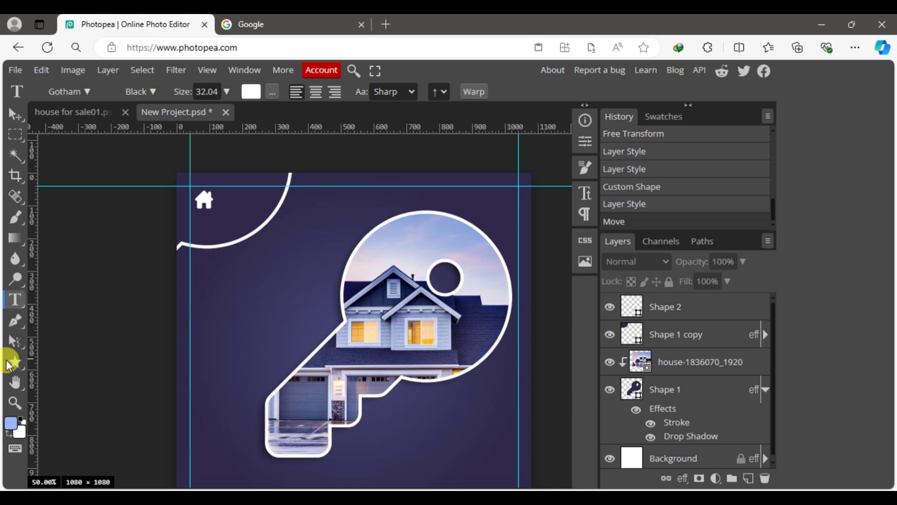
click(244, 296)
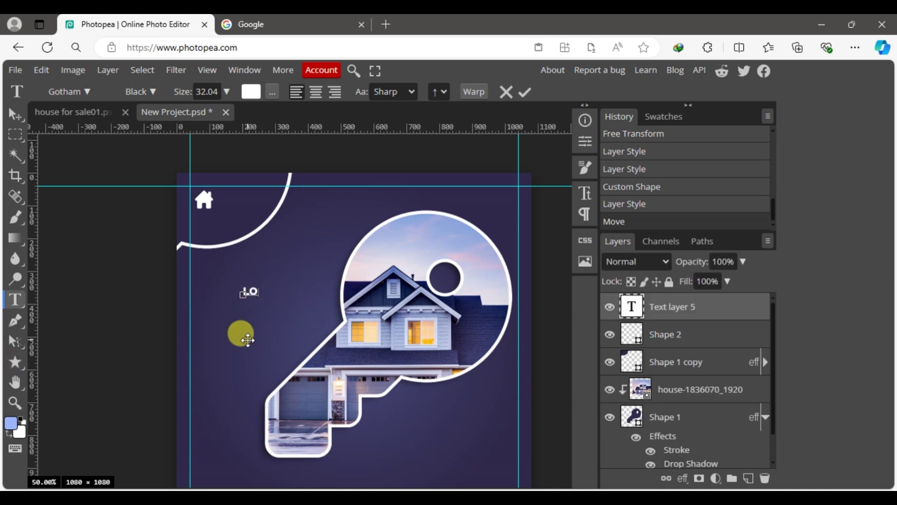
click(15, 114)
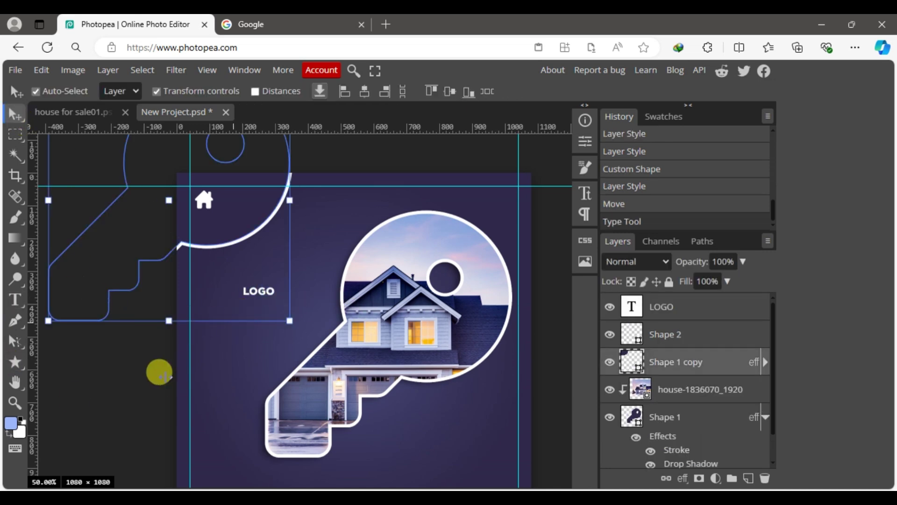
click(7, 295)
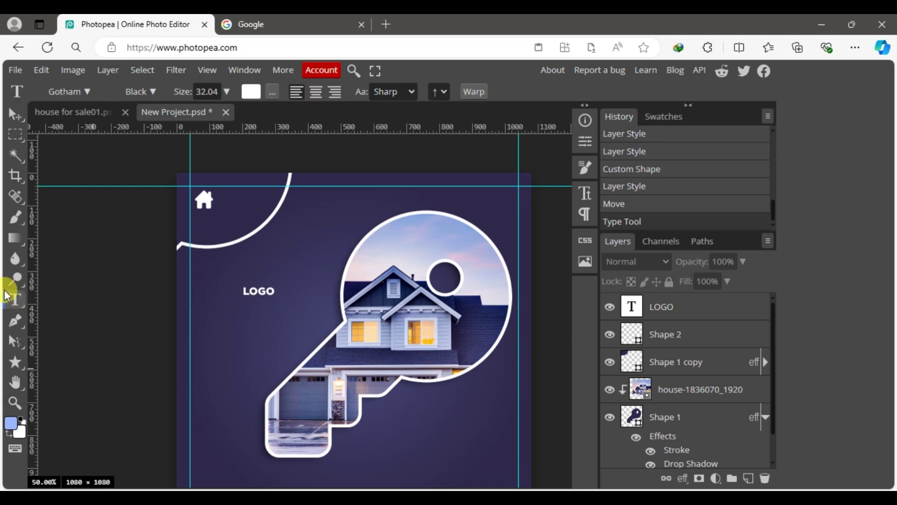
click(228, 347)
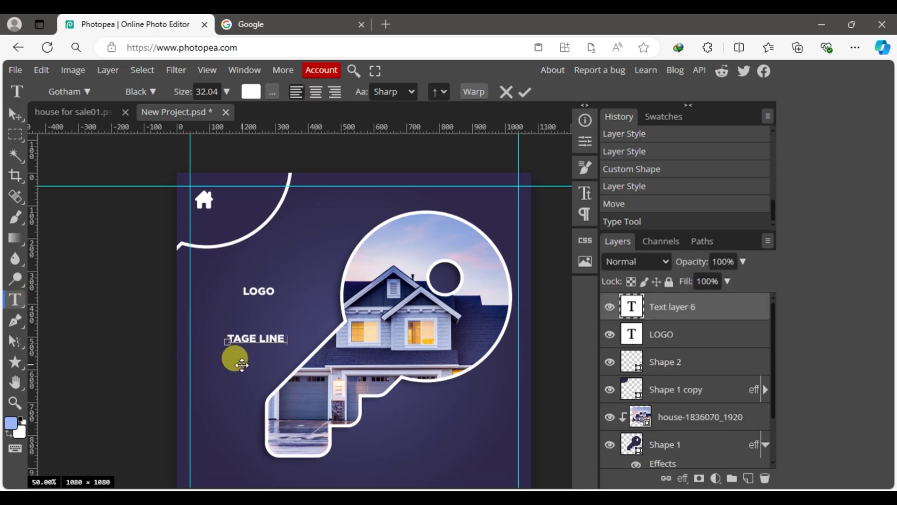
click(15, 115)
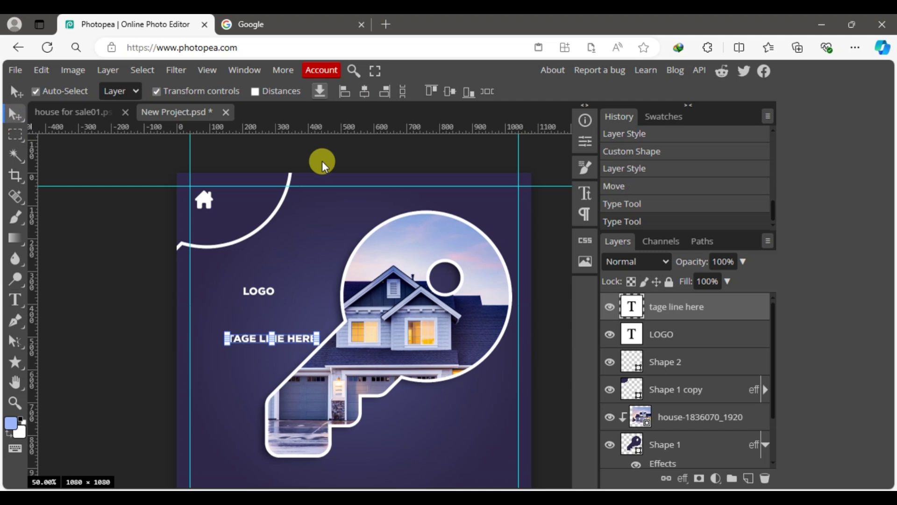
Turn off All Caps for the "tage line here" text and set its Gotham font style to Book
click(585, 193)
click(493, 272)
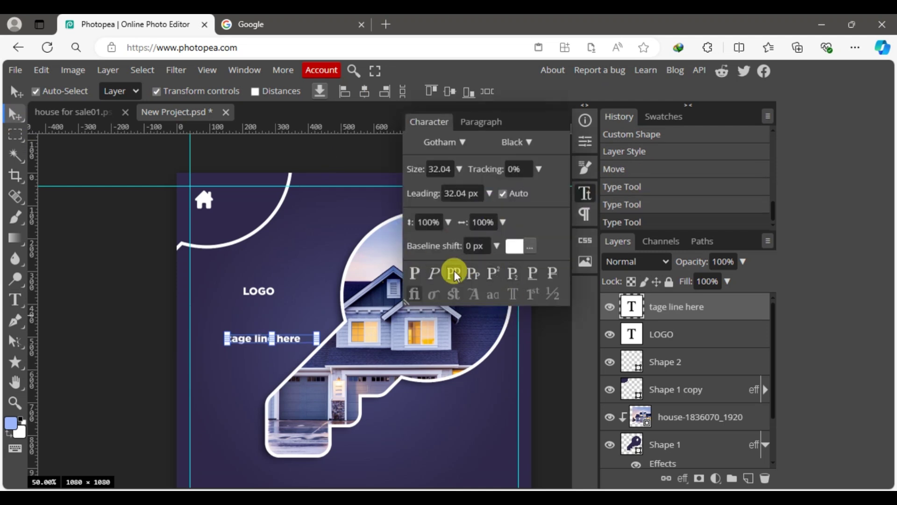
click(532, 142)
click(547, 236)
click(114, 315)
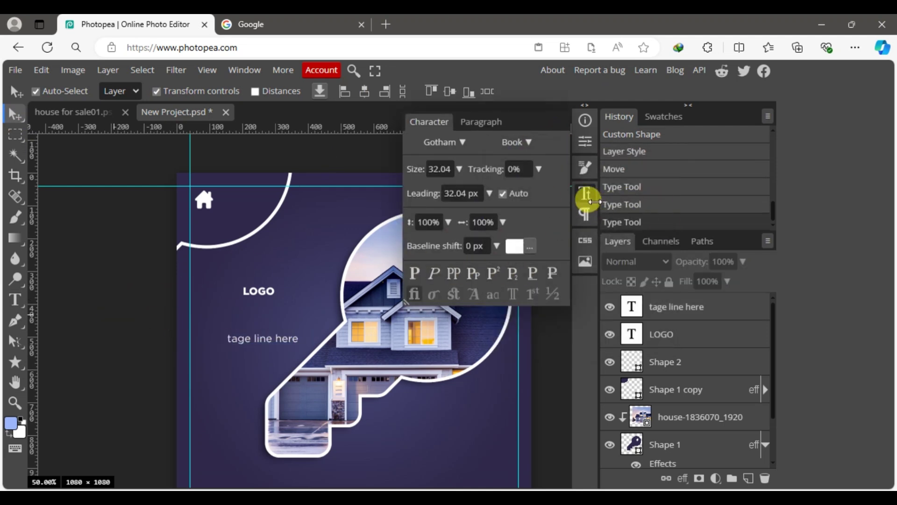
click(584, 193)
Enlarge the LOGO text to about the tagline's width and bring the tagline up close beneath it
drag(263, 298, 296, 304)
click(443, 91)
click(139, 319)
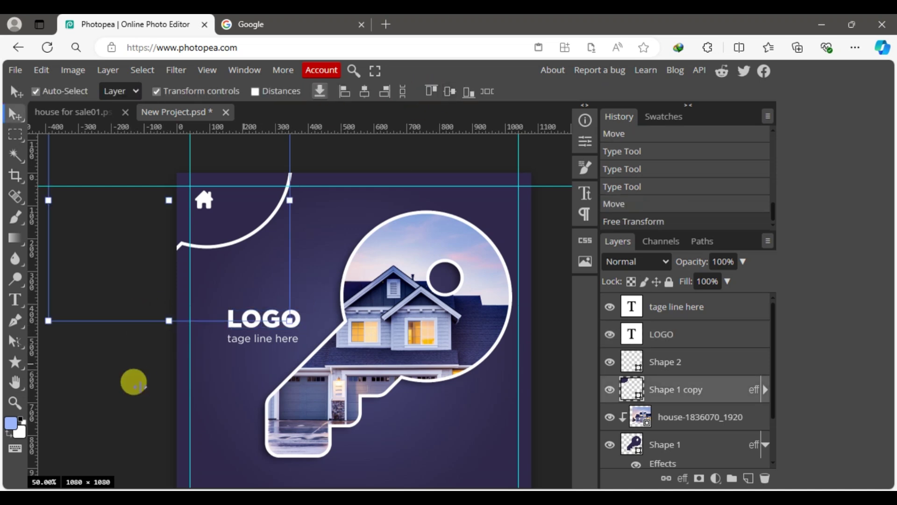
click(134, 383)
drag(294, 346, 292, 340)
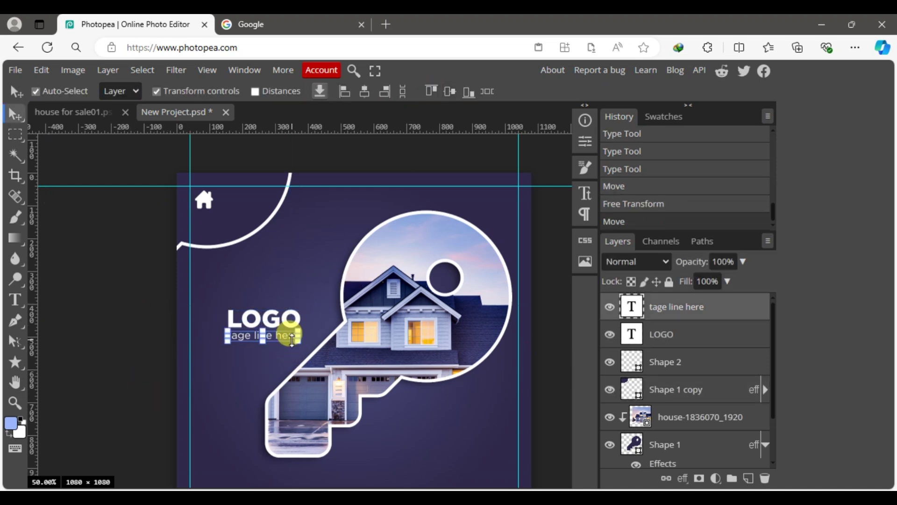
Select the LOGO and tagline layers together, scale them down and place them beside the house icon in the corner badge
click(660, 344)
shift+click(667, 309)
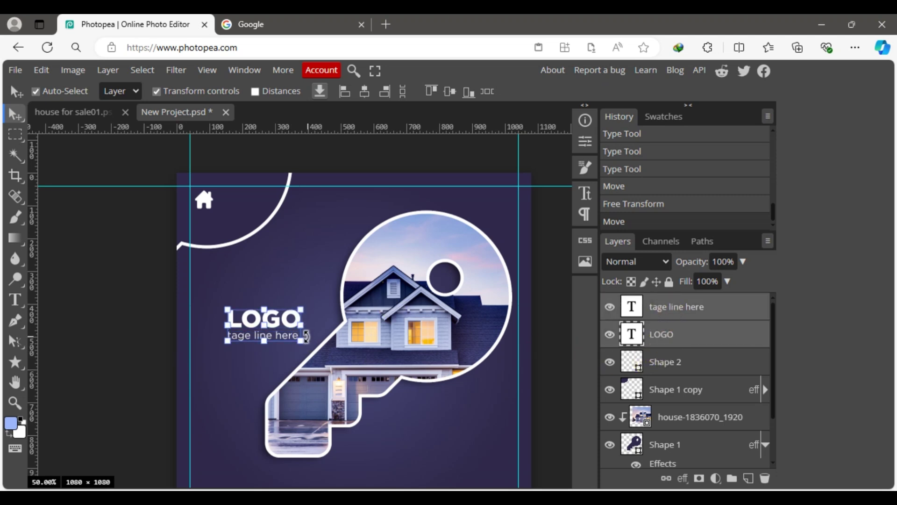
drag(301, 341, 256, 208)
click(443, 91)
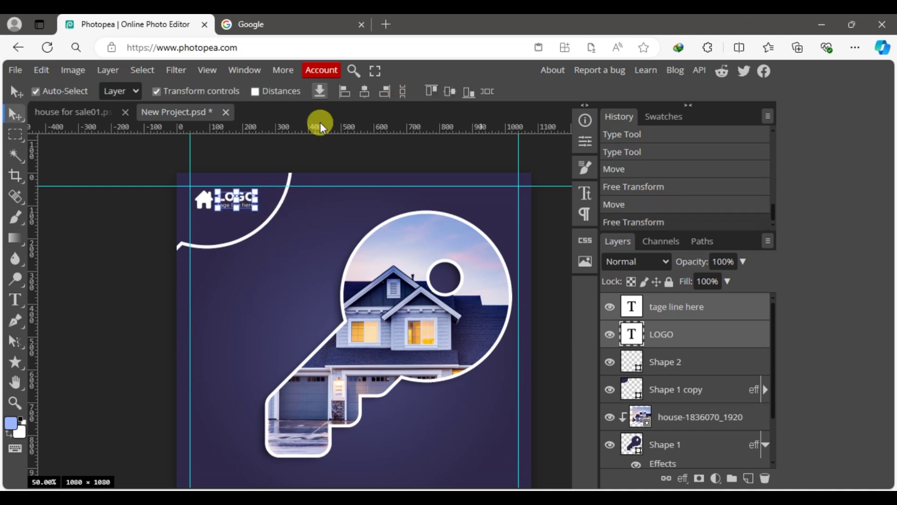
Nudge the LOGO and tagline text slightly so they line up with the house icon
click(14, 402)
click(228, 196)
click(247, 211)
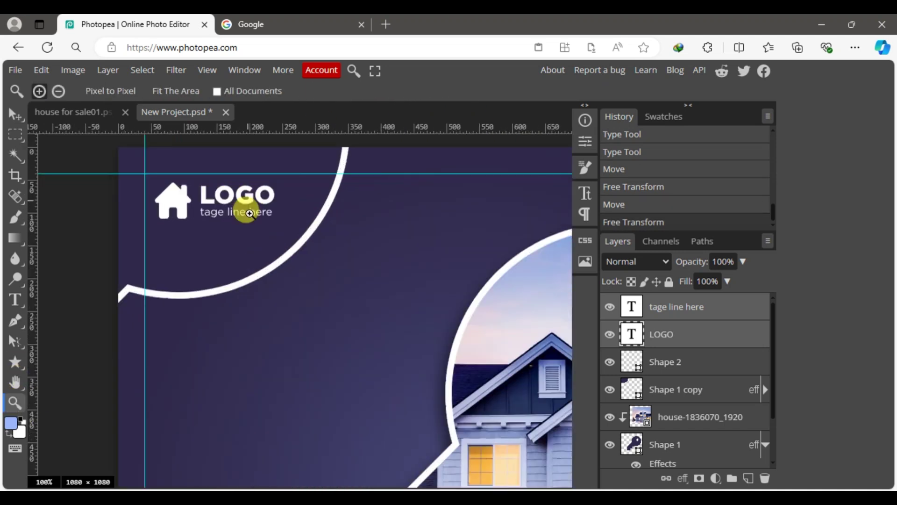
click(16, 115)
click(345, 281)
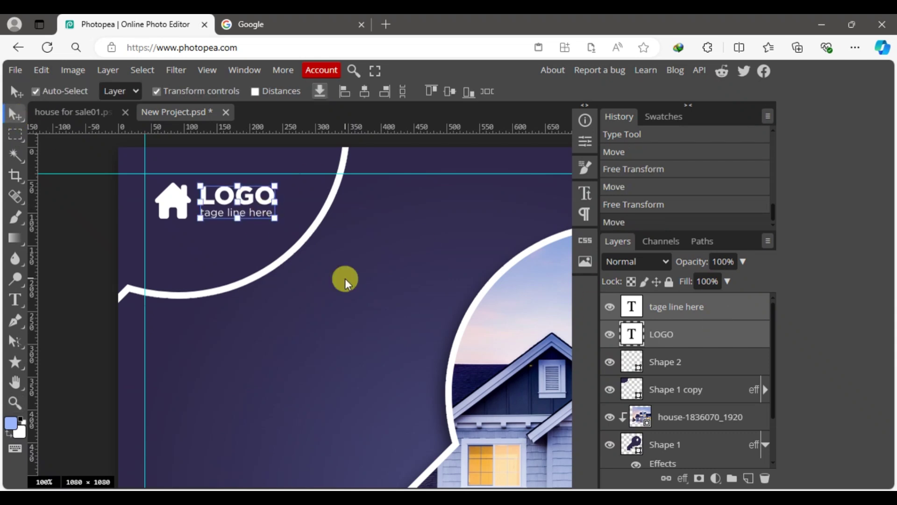
click(76, 385)
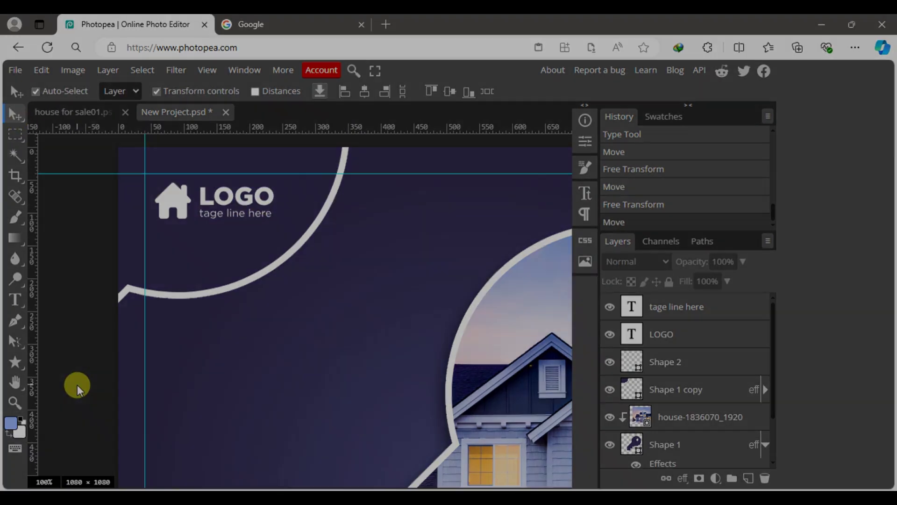
Add a new text layer reading "Modern" on the empty background beside the key
key(ctrl+minus)
scroll(140, 383, down, 3)
click(16, 300)
click(205, 297)
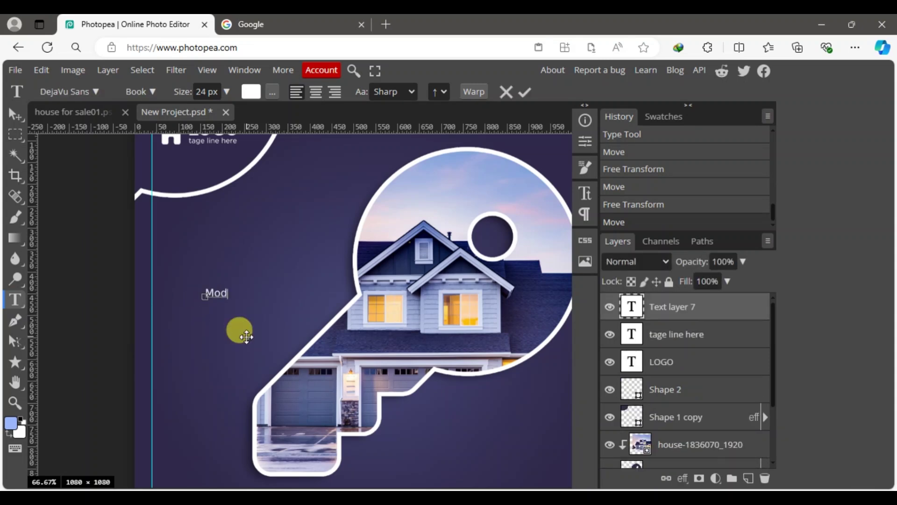
text(Modern)
click(16, 115)
Format the "Modern" text in All Caps with the Gotham font in Bold style
click(585, 193)
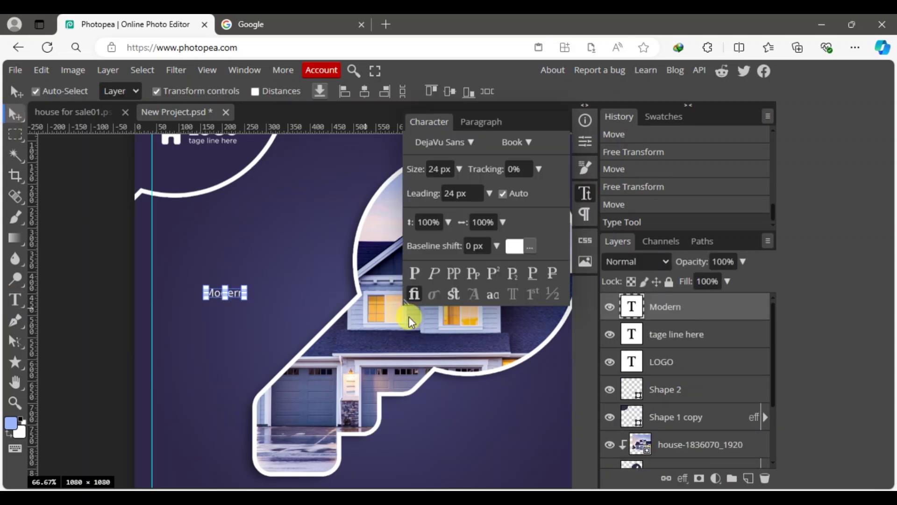
click(453, 273)
click(444, 142)
click(464, 176)
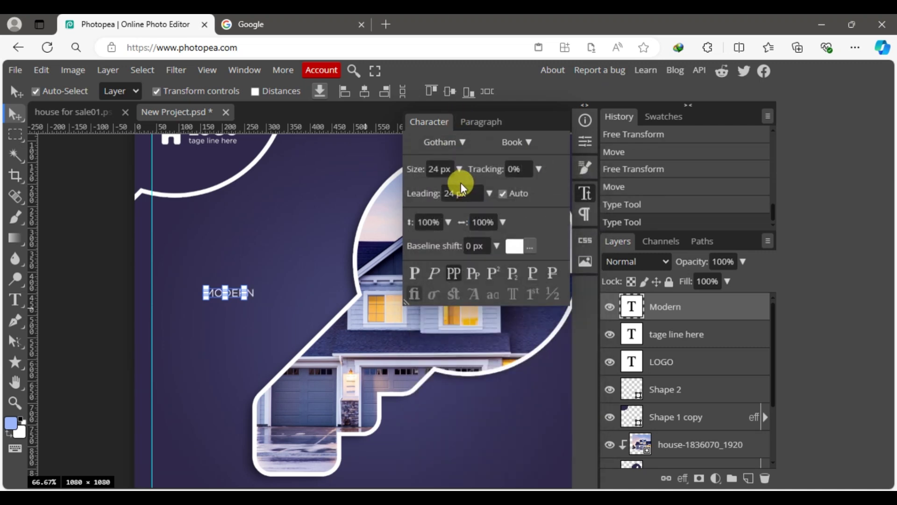
click(523, 142)
click(509, 287)
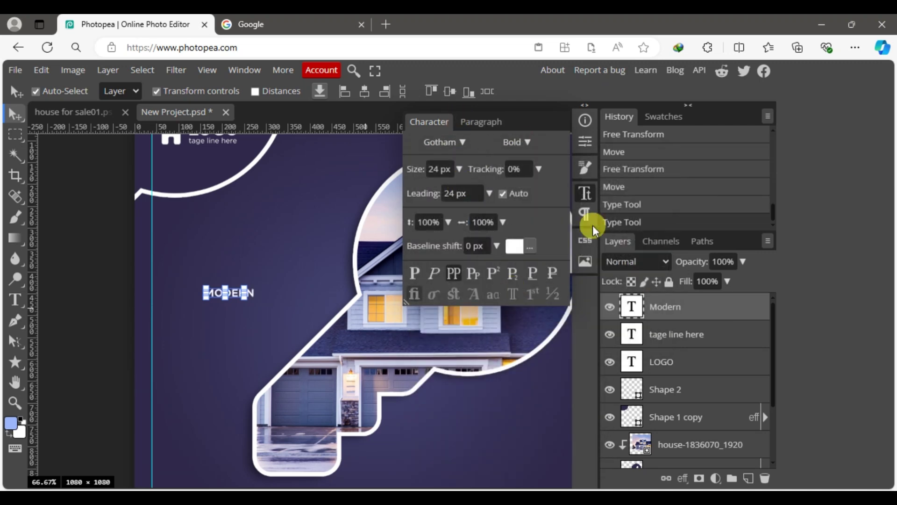
Add two more text layers stacked below MODERN, reading "HOUSE" and "FOR SALE"
click(15, 300)
click(207, 322)
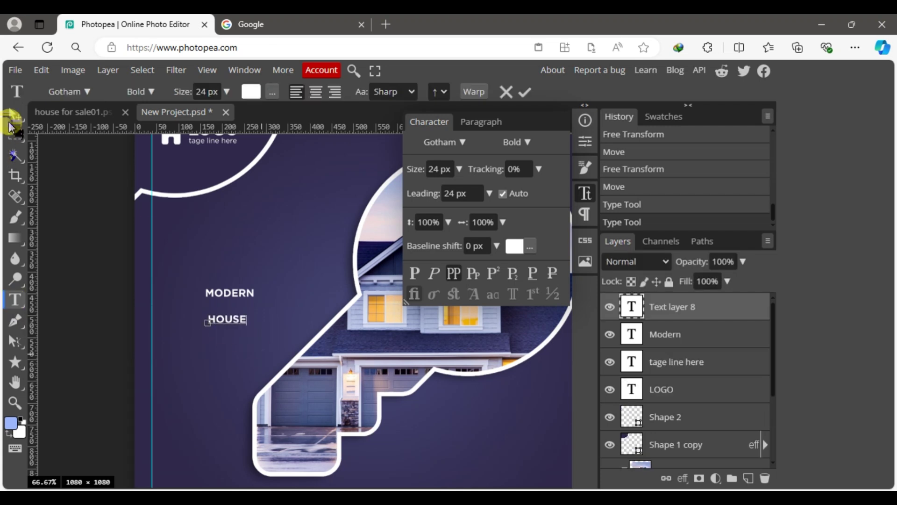
click(16, 115)
click(15, 299)
click(189, 350)
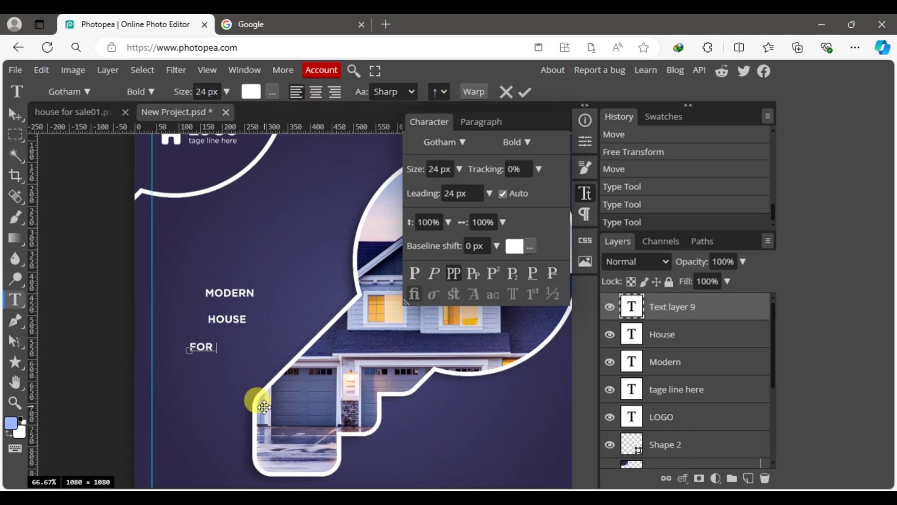
text(FOR SALE)
click(15, 114)
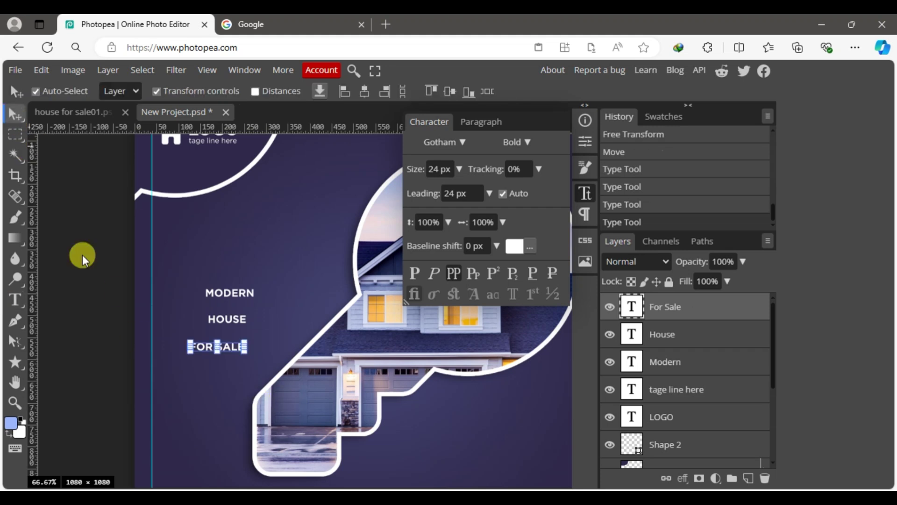
Move the MODERN text up beneath the corner badge and set the HOUSE text to the Gotham Black style
click(192, 394)
drag(248, 293, 278, 240)
click(238, 319)
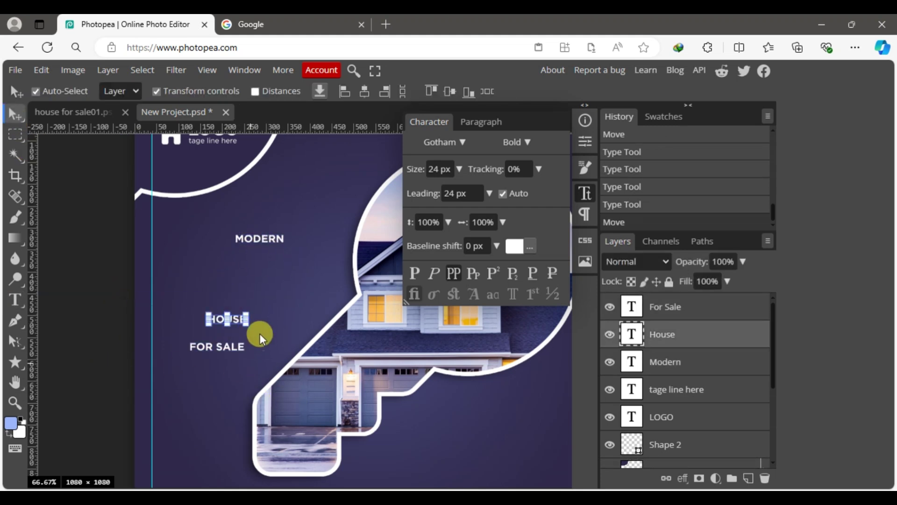
click(523, 340)
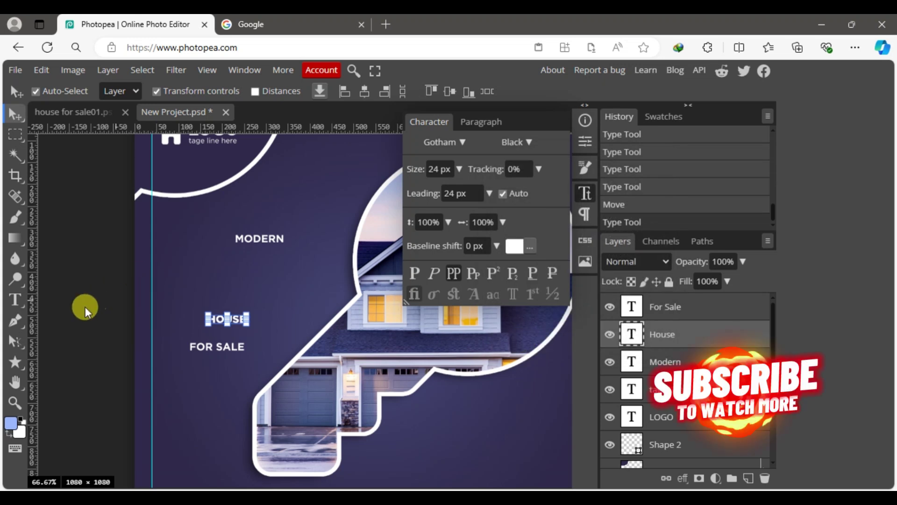
Enlarge the HOUSE text to about 367 px wide and place it directly beneath MODERN
drag(249, 312, 332, 274)
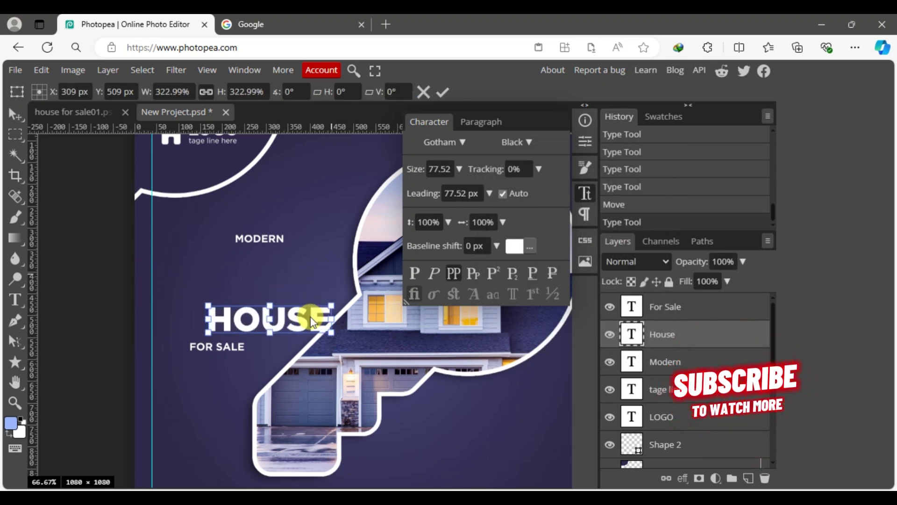
drag(313, 321, 328, 294)
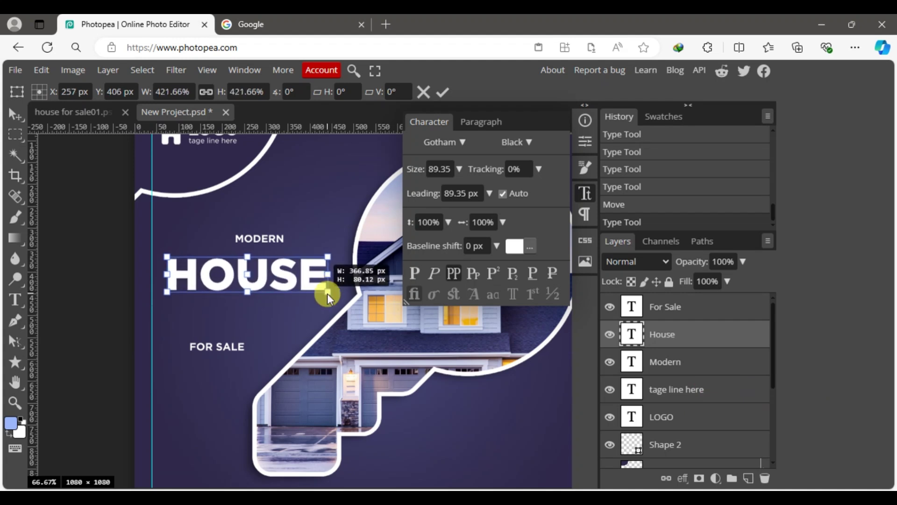
click(443, 92)
click(84, 254)
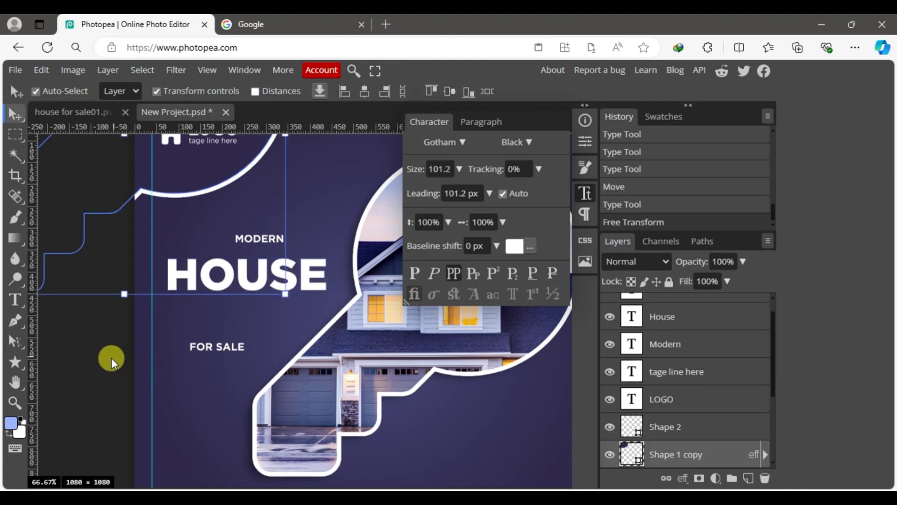
Lock the Shape 1 copy layer and scale the MODERN text to about 256% directly above HOUSE
click(650, 283)
click(277, 238)
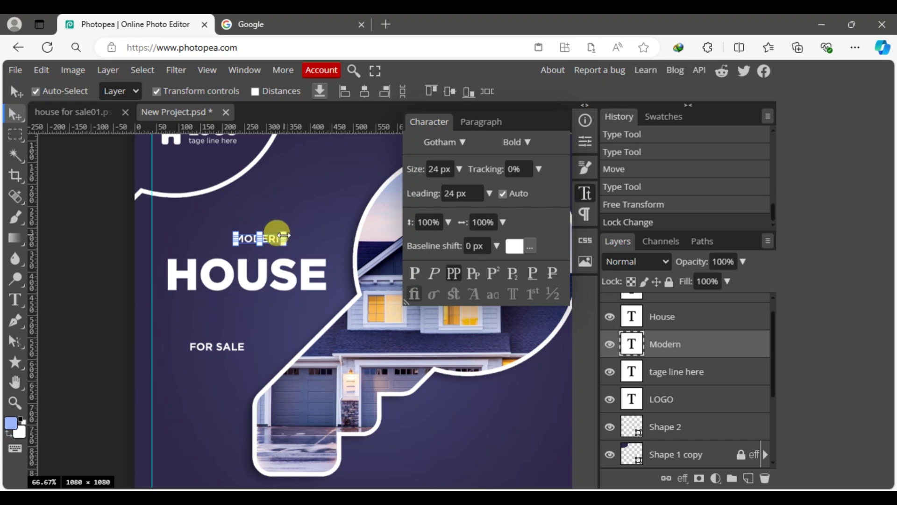
drag(283, 236, 294, 262)
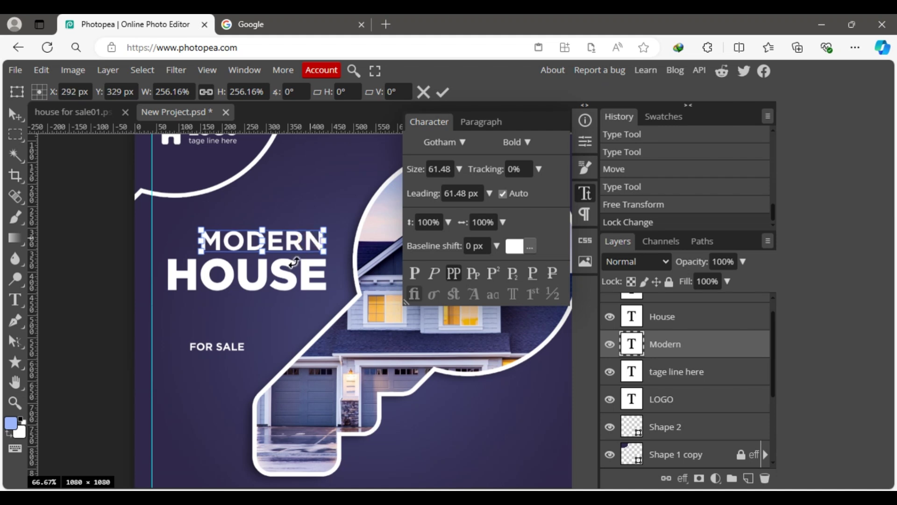
click(442, 89)
Turn off All Caps for the HOUSE text and enlarge it to a font size of about 118 px
click(280, 285)
click(453, 275)
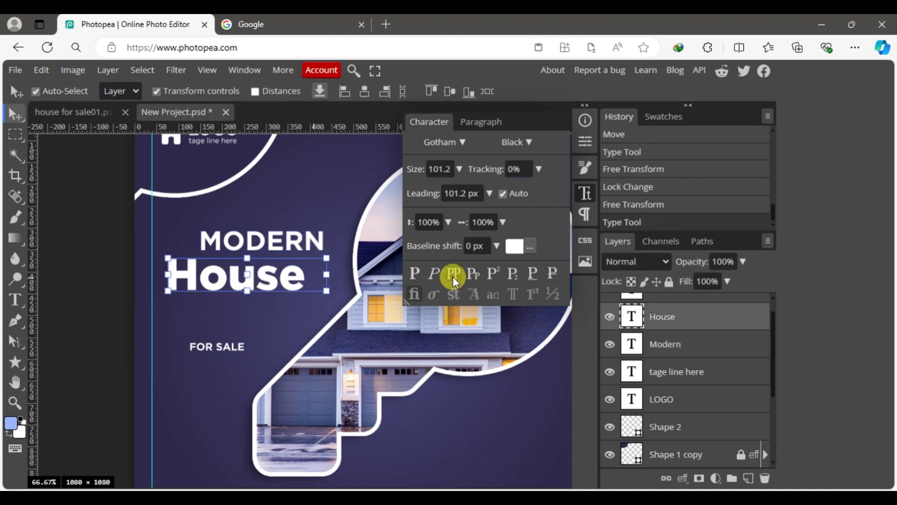
drag(304, 256, 324, 251)
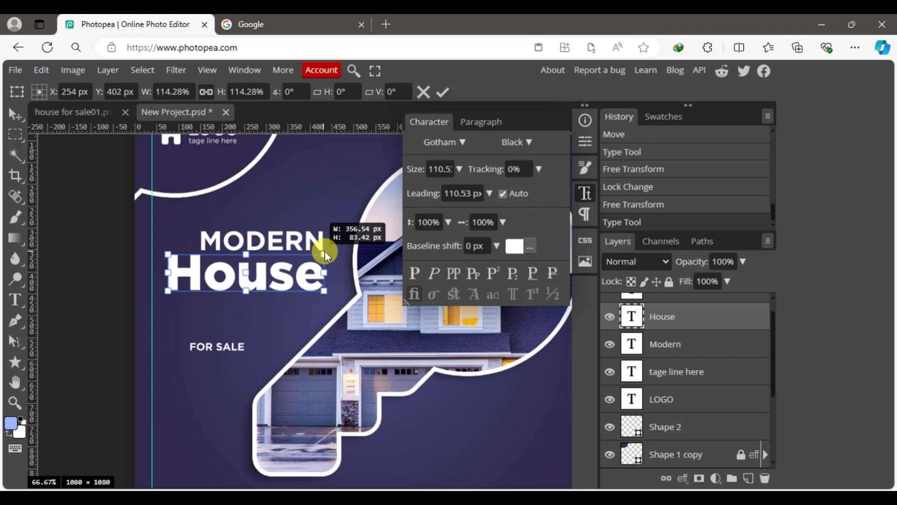
click(439, 91)
click(19, 279)
click(21, 122)
click(113, 285)
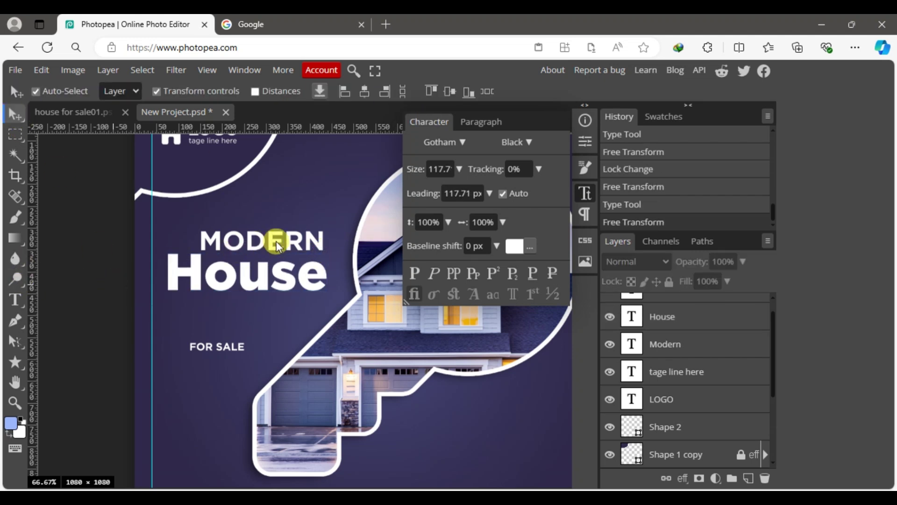
Move the MODERN text slightly closer to House and set its font style to Gotham Book
drag(276, 242, 282, 246)
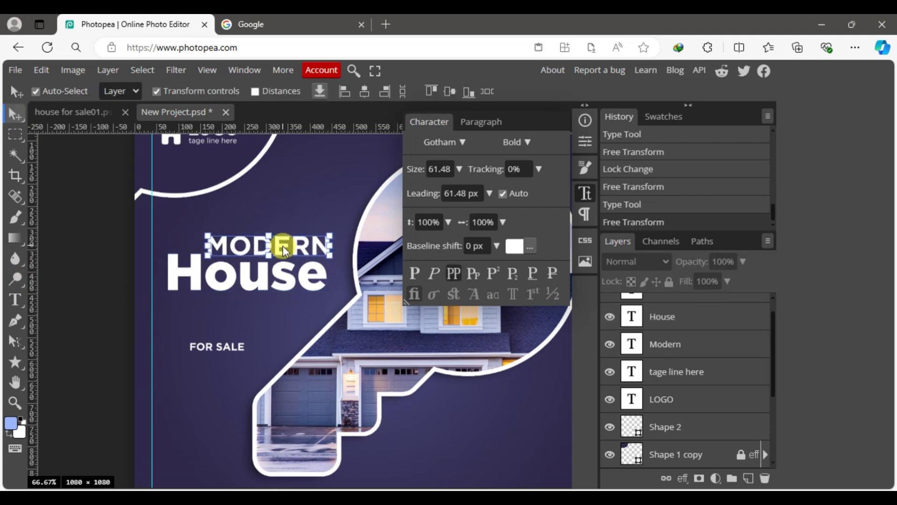
click(537, 145)
click(521, 235)
click(82, 311)
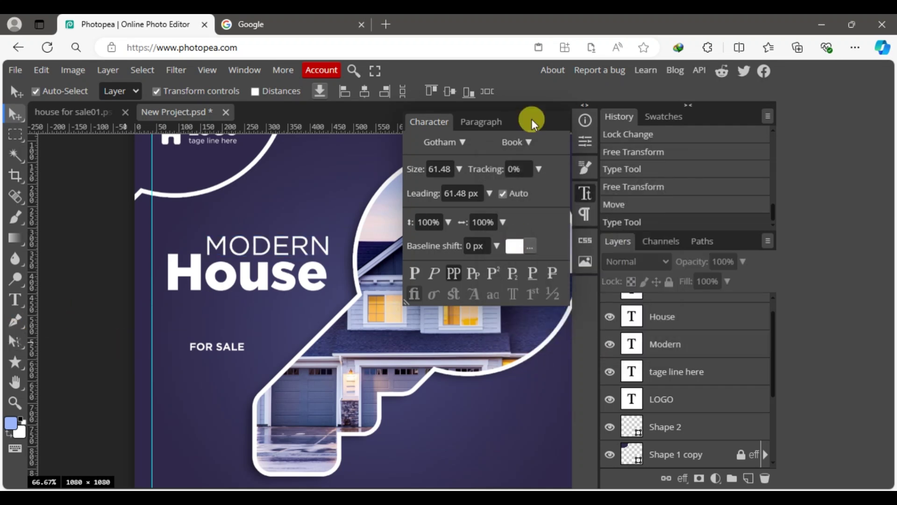
Scale the FOR SALE text to about 284% and place it directly beneath House
click(206, 346)
key(ctrl+t)
drag(243, 343, 327, 303)
drag(296, 345, 293, 306)
drag(191, 320, 160, 325)
drag(321, 298, 310, 306)
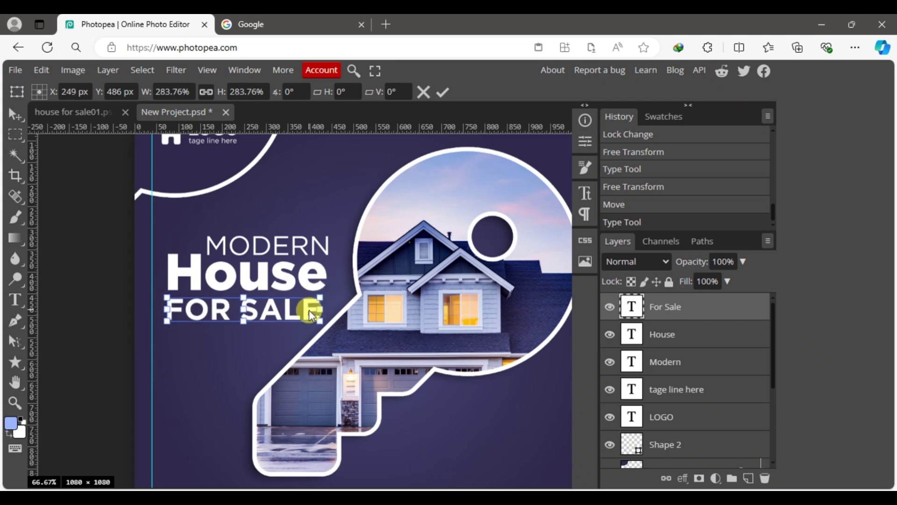
click(442, 92)
Set the word FOR to the Gotham Book style and the word SALE to Gotham Black
click(15, 299)
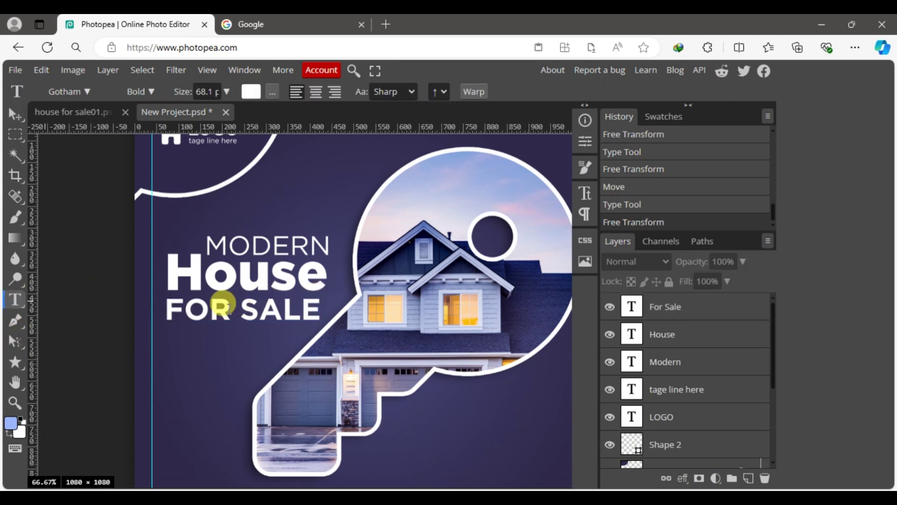
drag(230, 311, 164, 312)
click(584, 191)
click(517, 143)
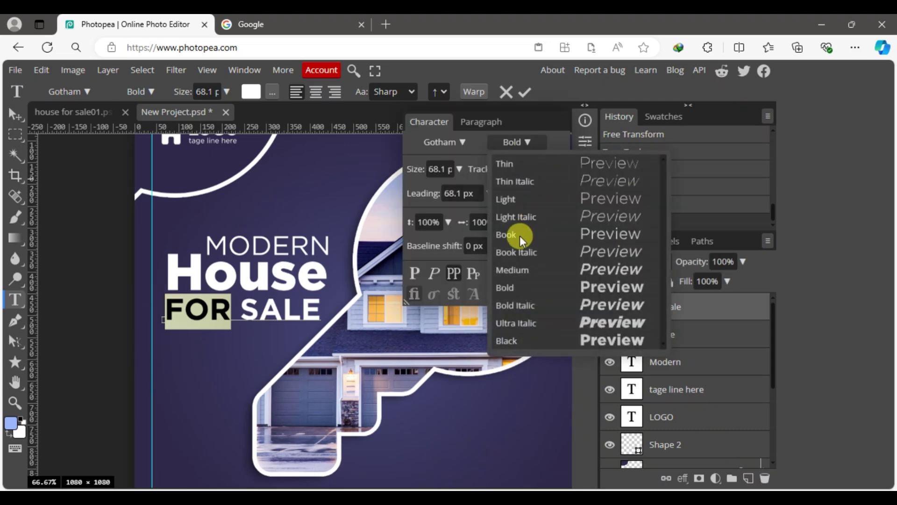
click(517, 235)
drag(237, 311, 338, 310)
click(538, 143)
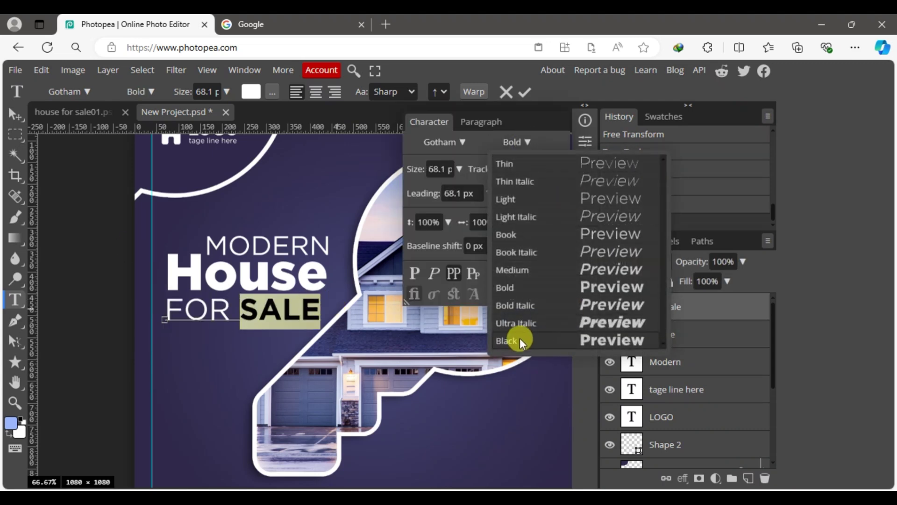
click(517, 341)
click(15, 114)
click(585, 193)
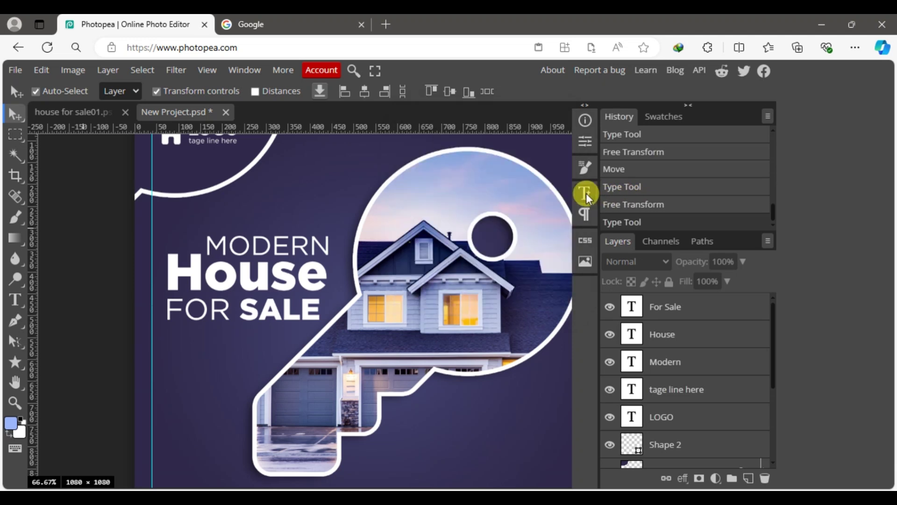
Shift MODERN slightly left and enlarge FOR SALE to about 70 px so both line up with House's right edge
click(326, 245)
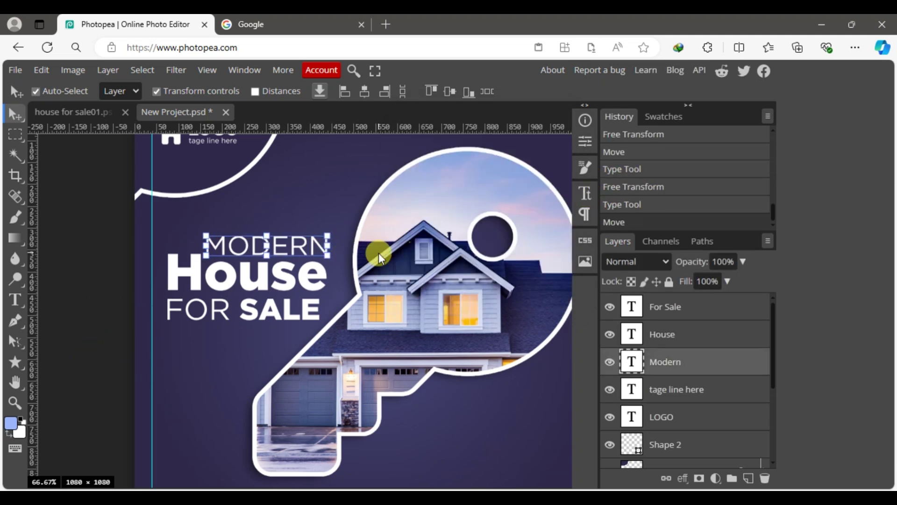
click(321, 306)
drag(322, 309, 326, 308)
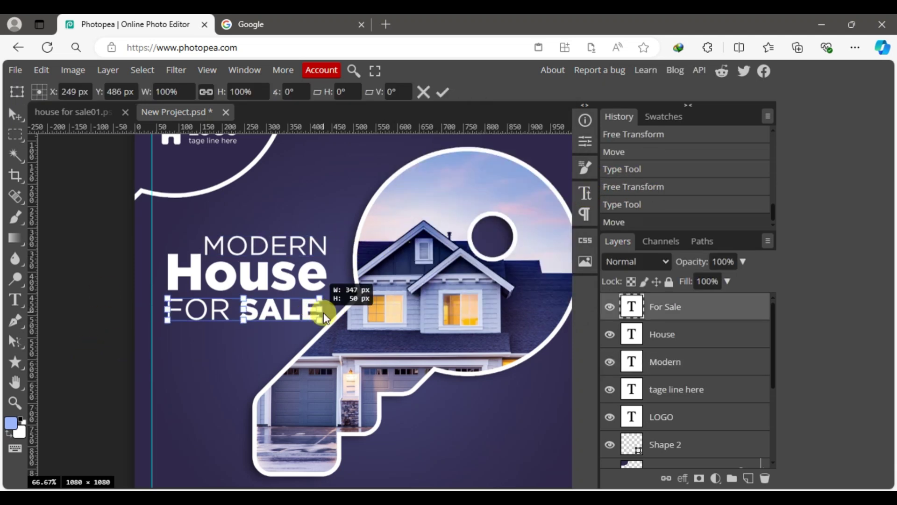
key(Return)
click(83, 248)
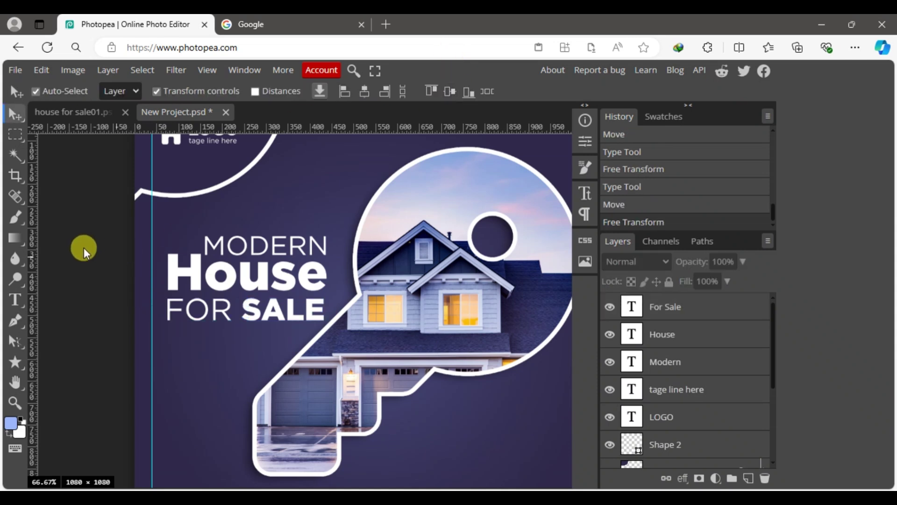
Set the MODERN text colour to light blue c4d2ff
click(327, 253)
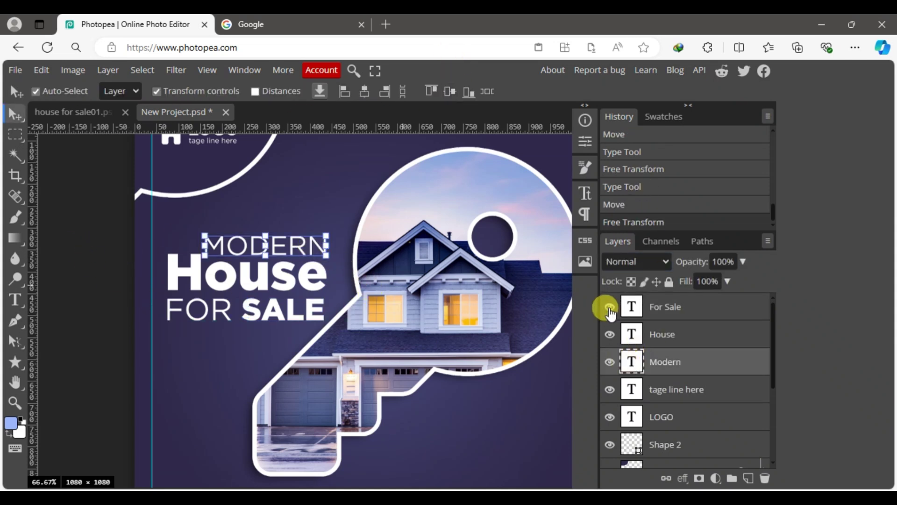
click(585, 193)
click(515, 246)
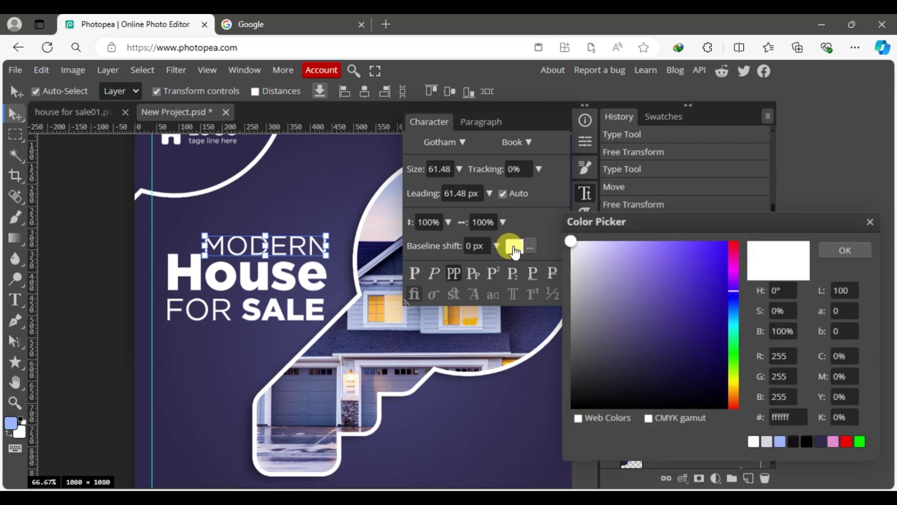
click(384, 175)
click(608, 242)
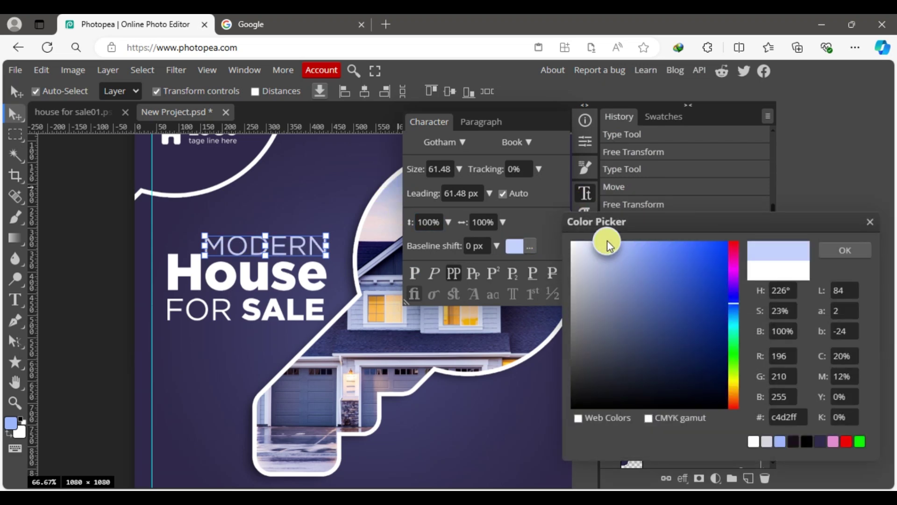
click(845, 251)
click(591, 203)
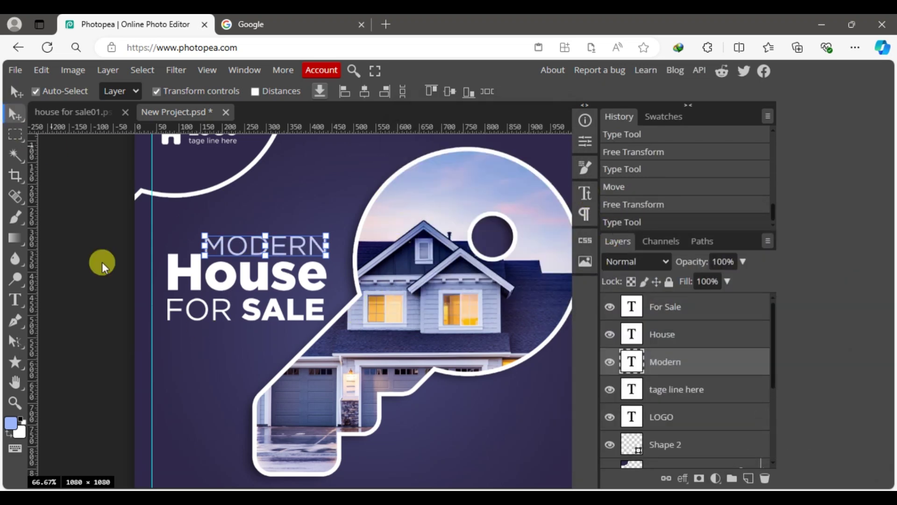
Recolour the FOR SALE text to light blue c2d1ff by sampling the colour of MODERN
click(265, 310)
click(584, 213)
click(515, 246)
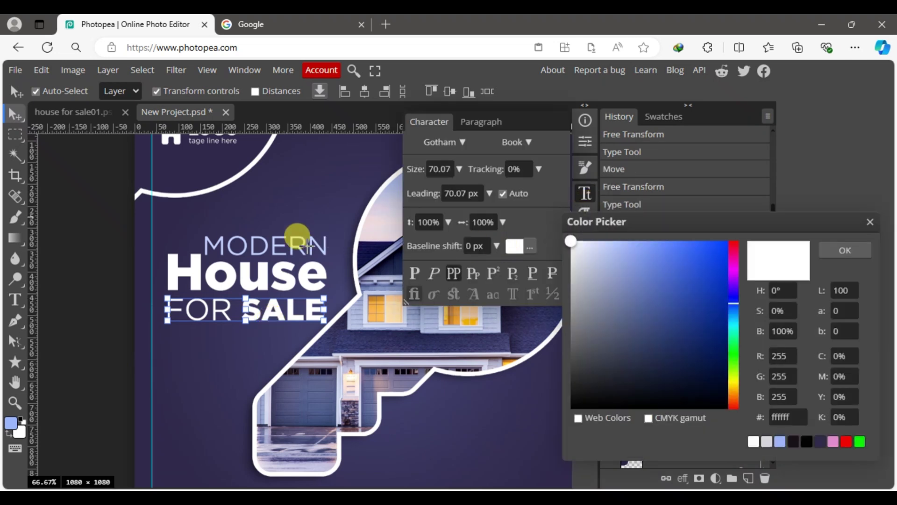
click(289, 237)
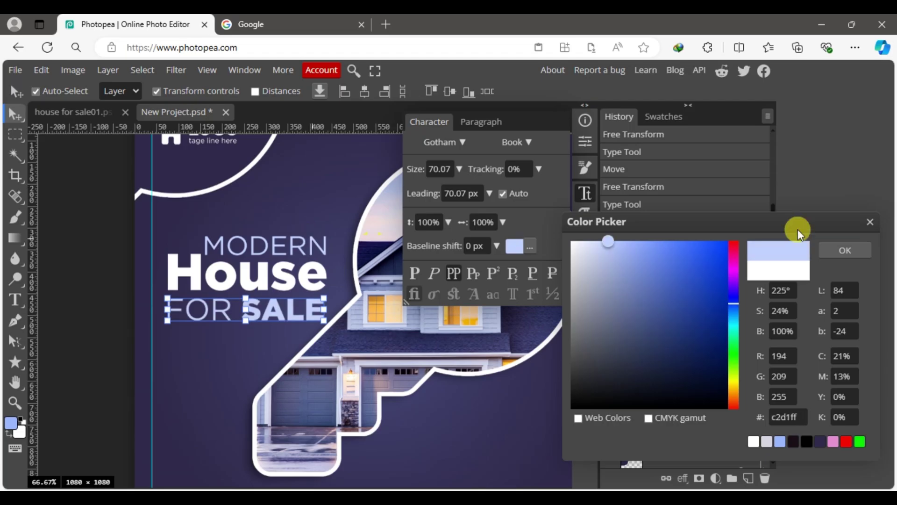
click(845, 250)
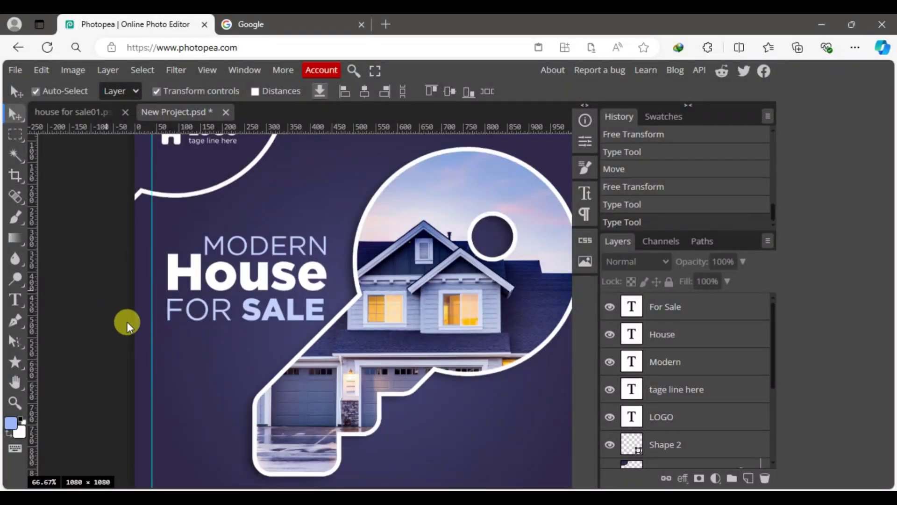
Draw a white rectangle about 364 × 129 px beneath the key photo and set its corner radii to 100
key(ctrl+minus)
scroll(327, 321, down, 2)
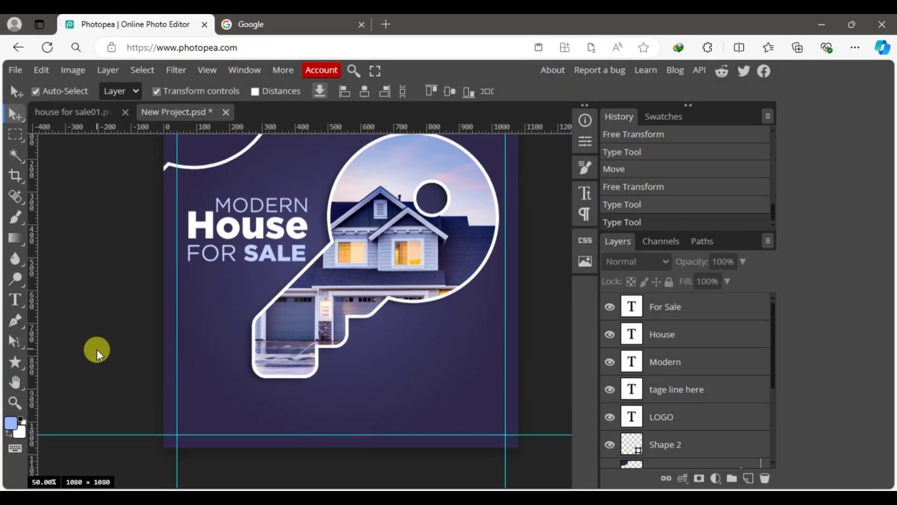
right_click(15, 364)
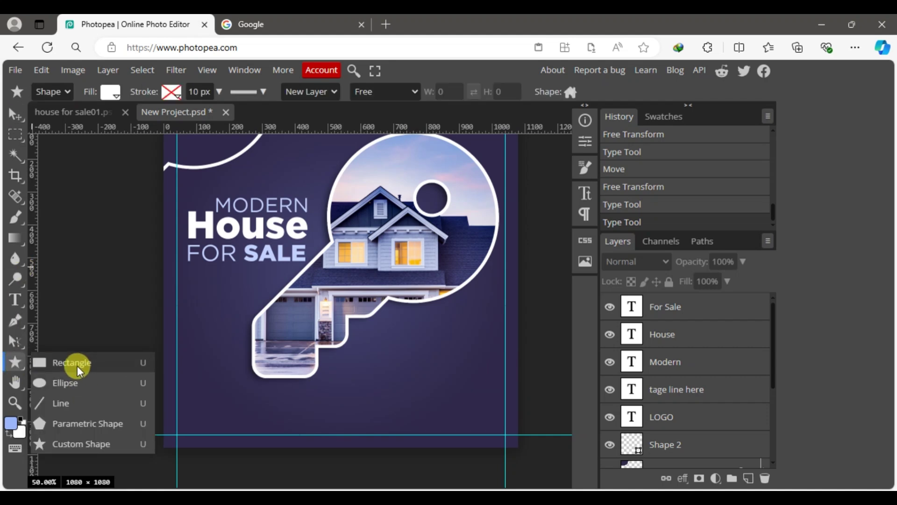
click(77, 364)
drag(353, 341, 472, 383)
click(585, 142)
click(400, 266)
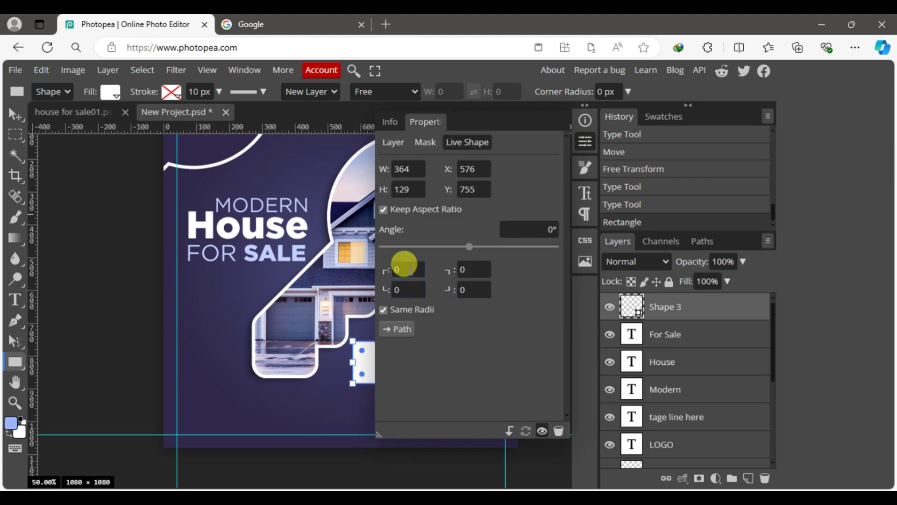
text(100)
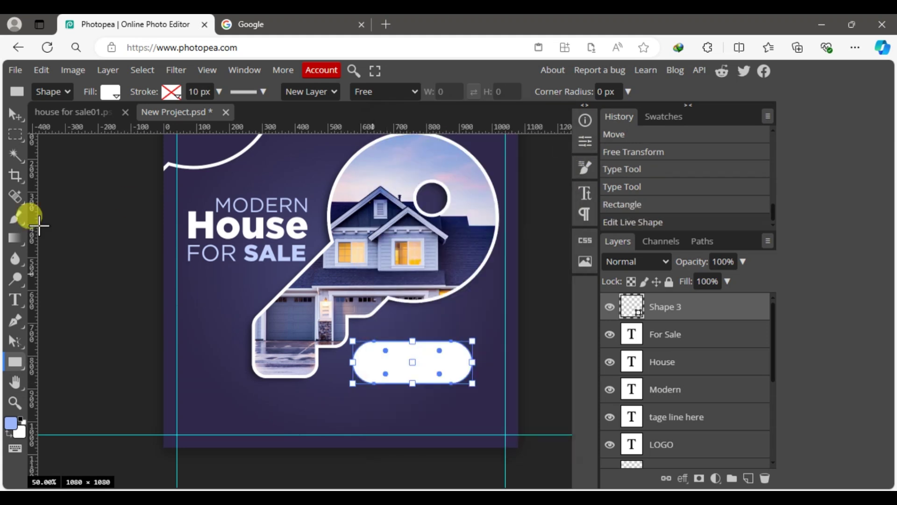
Move the white rounded rectangle slightly up and scale it down to about 324 × 115 px
click(14, 114)
click(430, 361)
key(ctrl+t)
drag(470, 378, 456, 377)
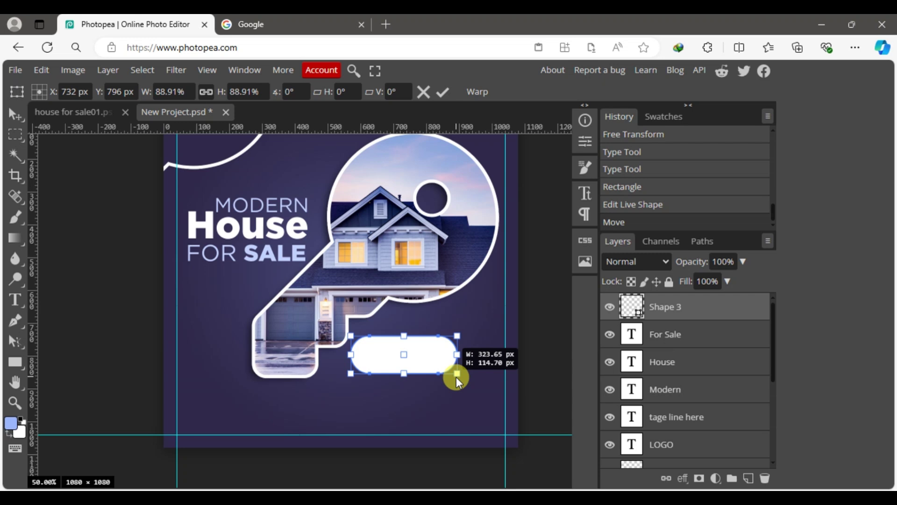
Add a new layer and a text layer reading "started at" above the white rounded rectangle
click(15, 300)
key(ctrl+shift+n)
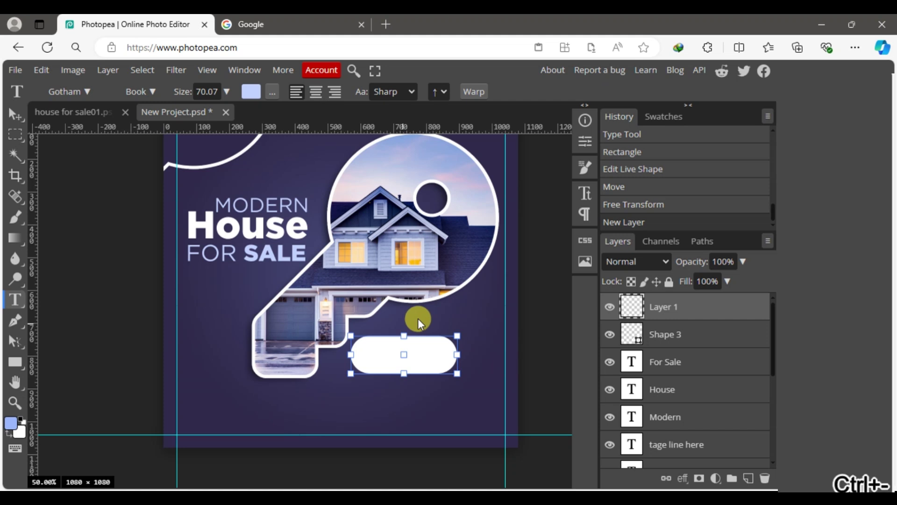
click(416, 323)
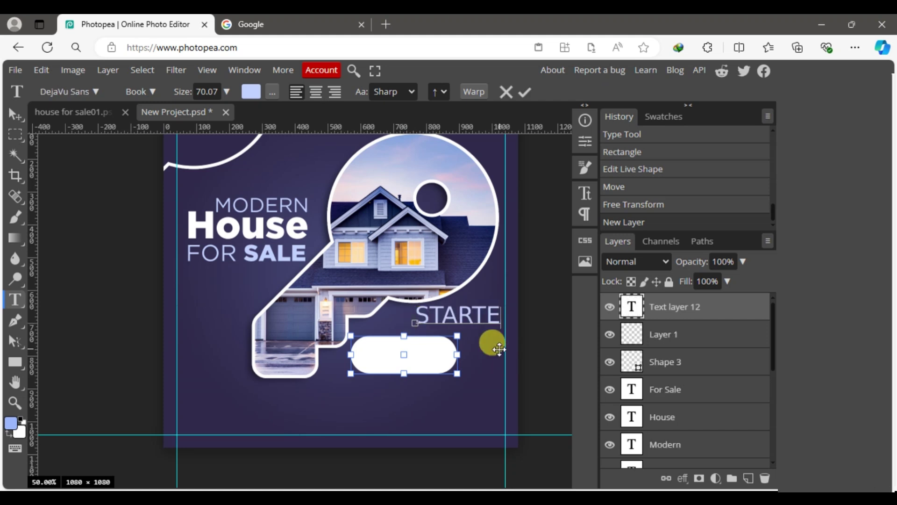
click(15, 115)
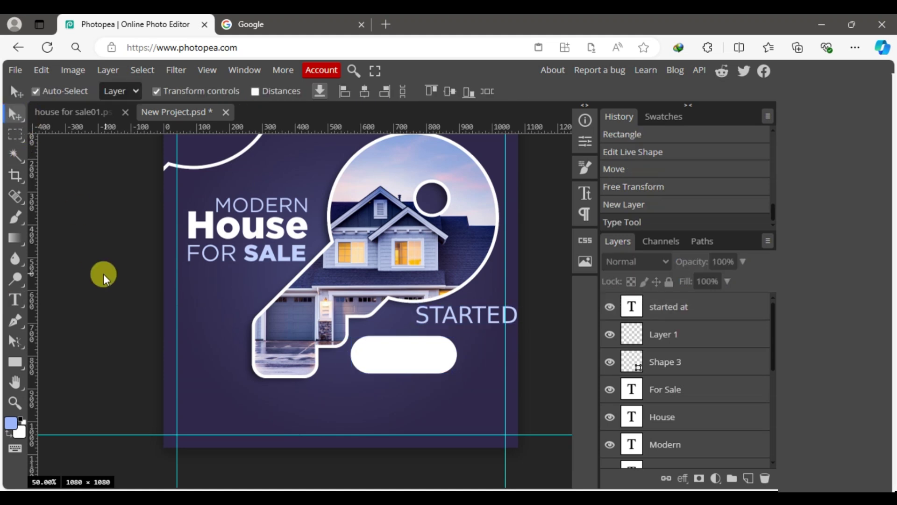
Move the STARTED AT text left and change its font to Gotham in Book style
drag(465, 315, 432, 318)
click(585, 193)
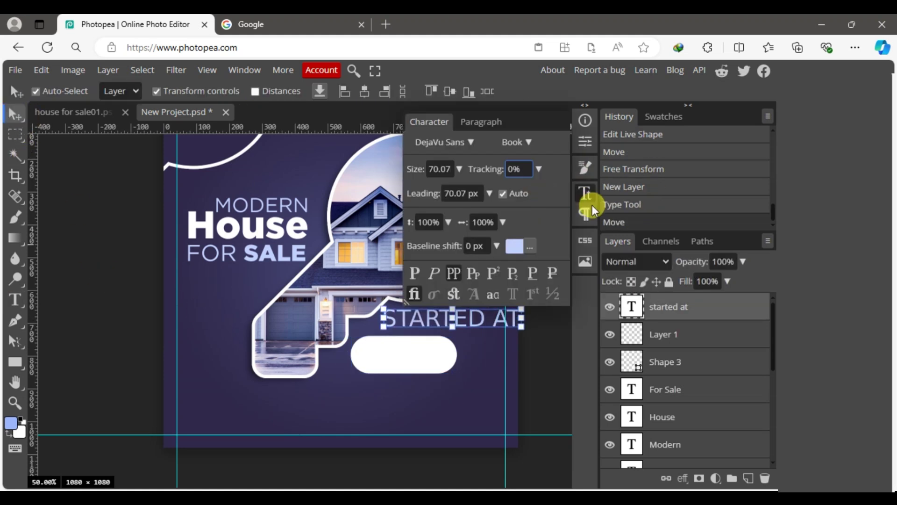
click(444, 141)
click(457, 182)
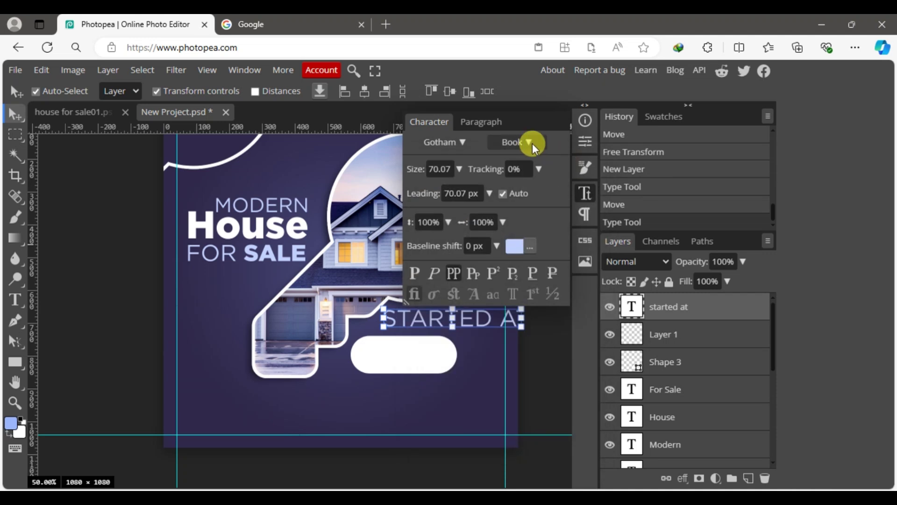
click(532, 142)
click(510, 234)
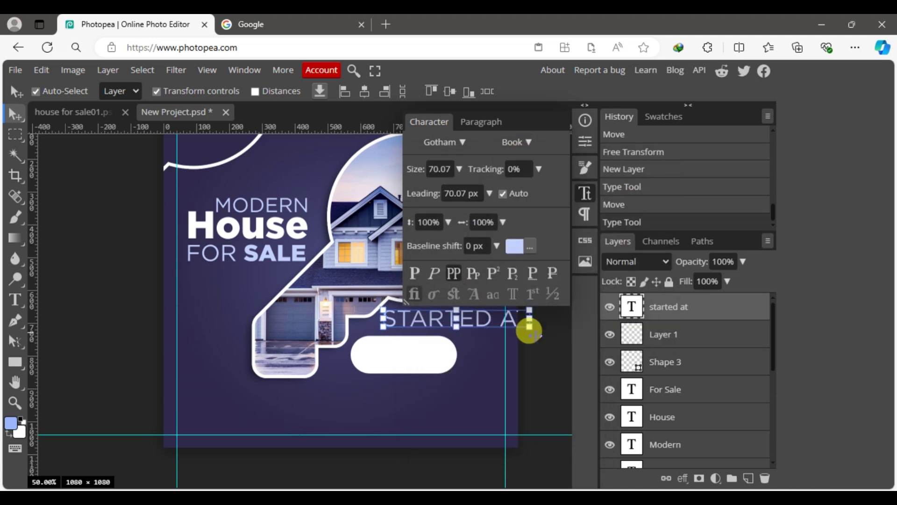
Scale the STARTED AT text down to about 33.6 px and move it onto the upper part of the white rounded rectangle
drag(528, 325, 449, 308)
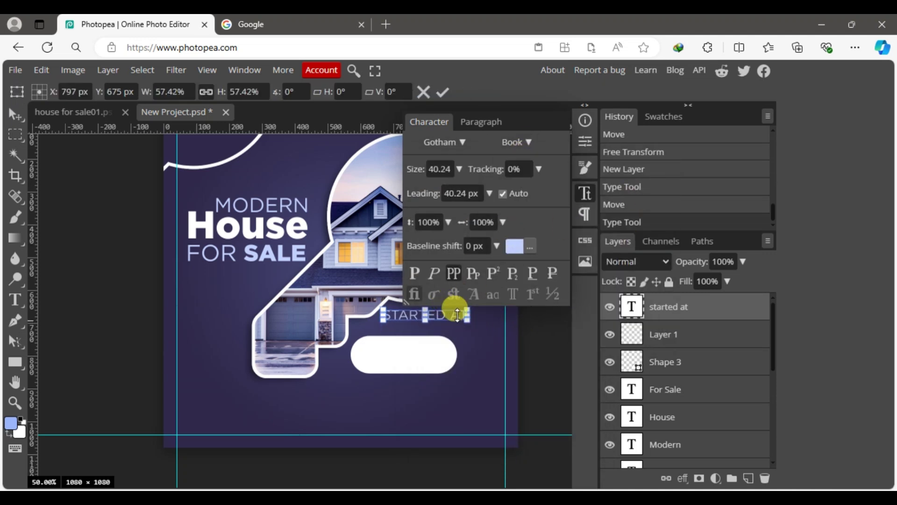
key(shift+Down)
key(shift+Down)
key(shift+Down)
key(shift+Down)
key(shift+Down)
key(shift+Down)
key(shift+Down)
key(shift+Down)
key(shift+Down)
key(shift+Down)
key(shift+Left)
key(shift+Left)
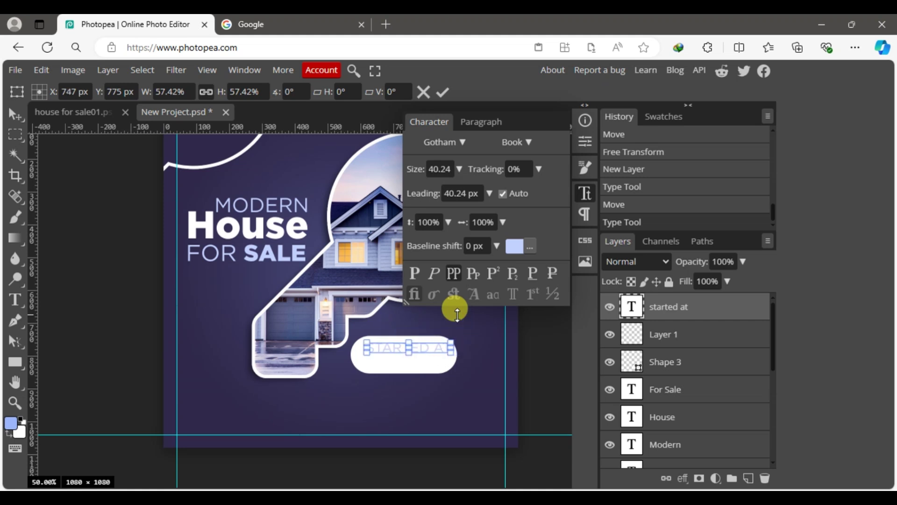
drag(452, 348, 434, 350)
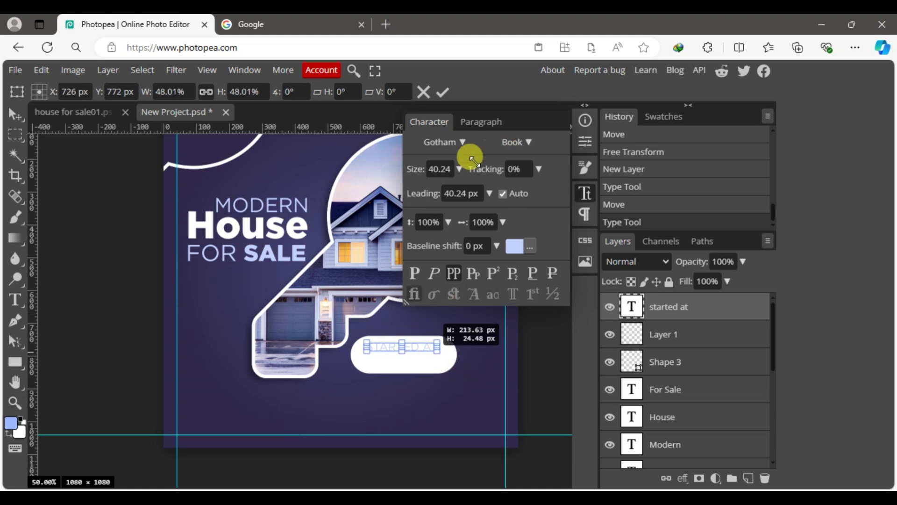
click(587, 192)
click(15, 113)
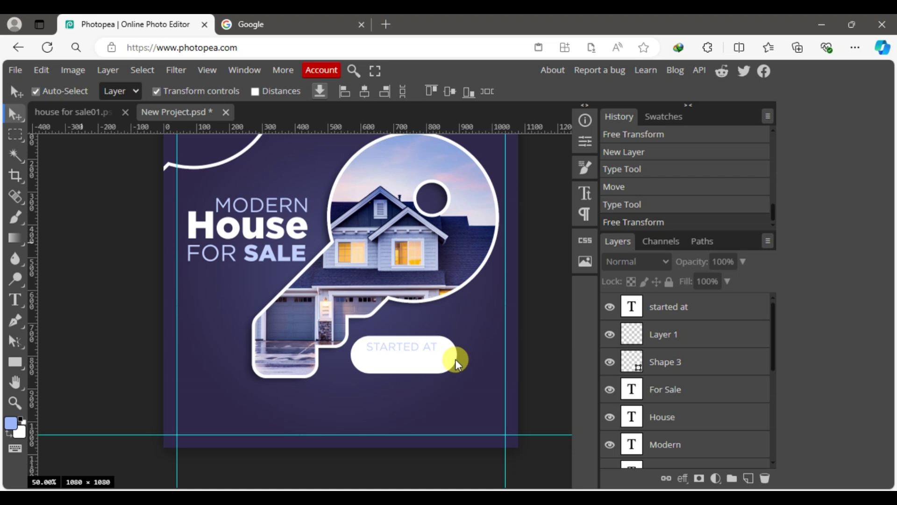
Nudge the STARTED AT text slightly within the white rounded rectangle and set its colour to black (000000)
click(430, 355)
click(585, 193)
click(514, 246)
click(73, 216)
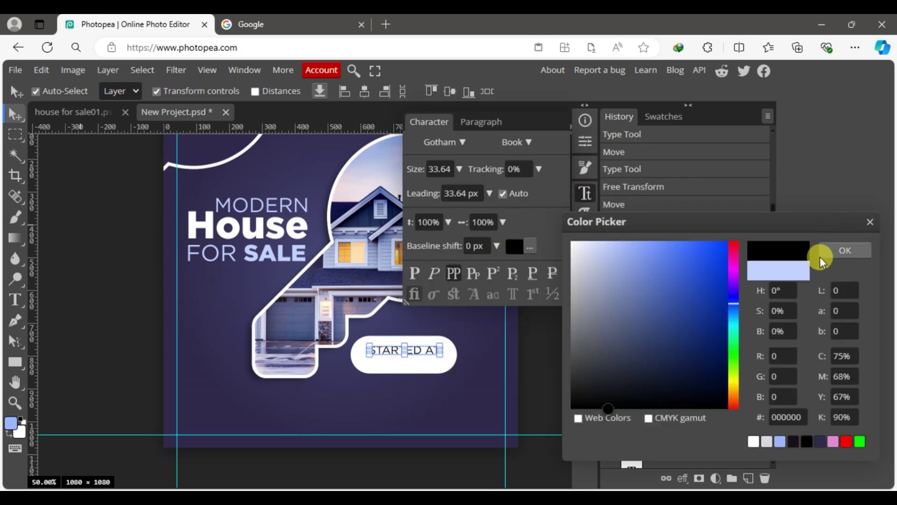
click(823, 260)
Add a text layer reading "$45,0000" and place it under STARTED AT inside the white rounded rectangle
click(15, 300)
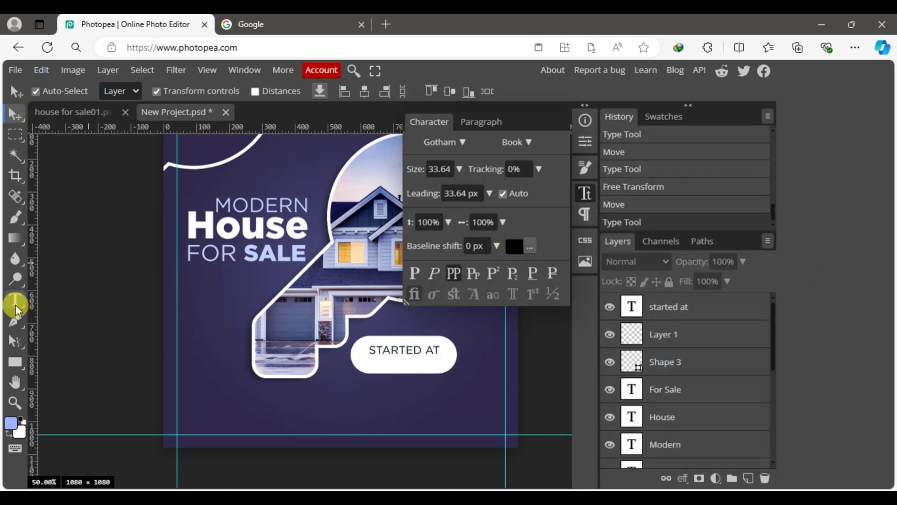
click(381, 398)
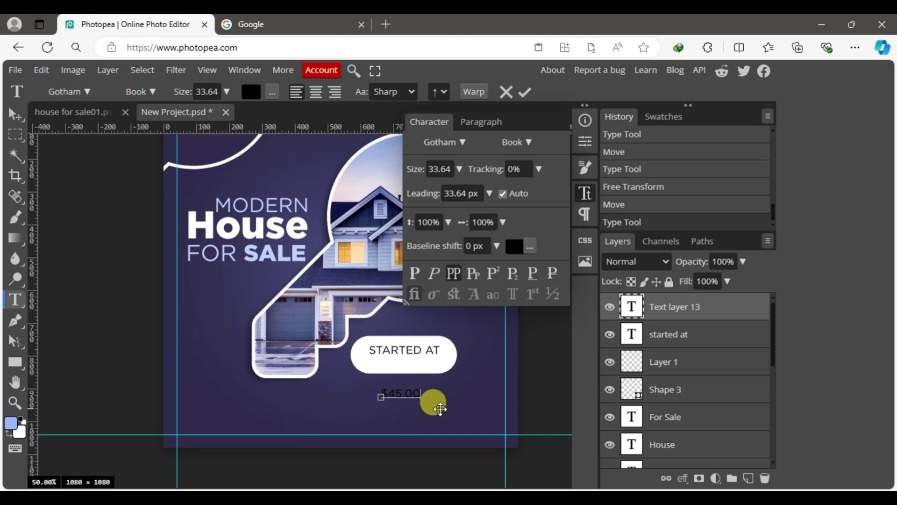
click(15, 114)
drag(410, 395, 402, 365)
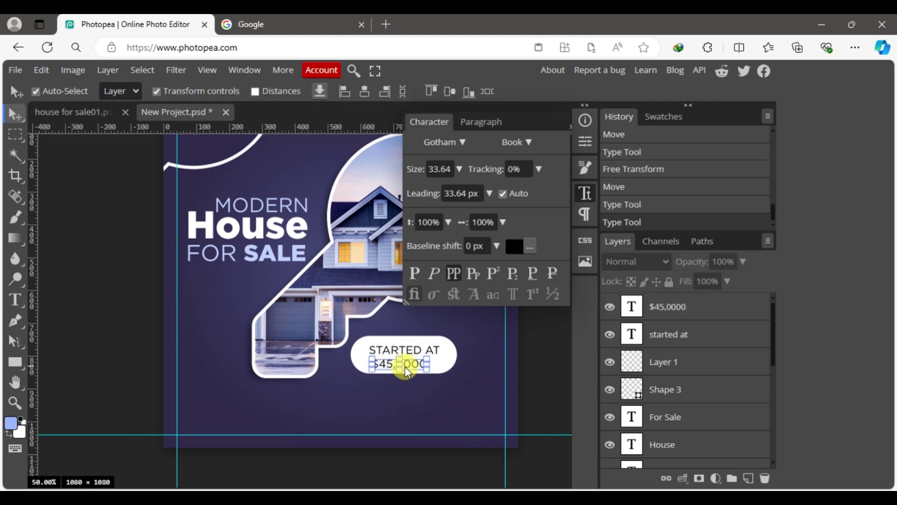
Change the $45,0000 text to Gotham's Black style and enlarge it to about 44 px, roughly as wide as STARTED AT
click(527, 143)
click(540, 337)
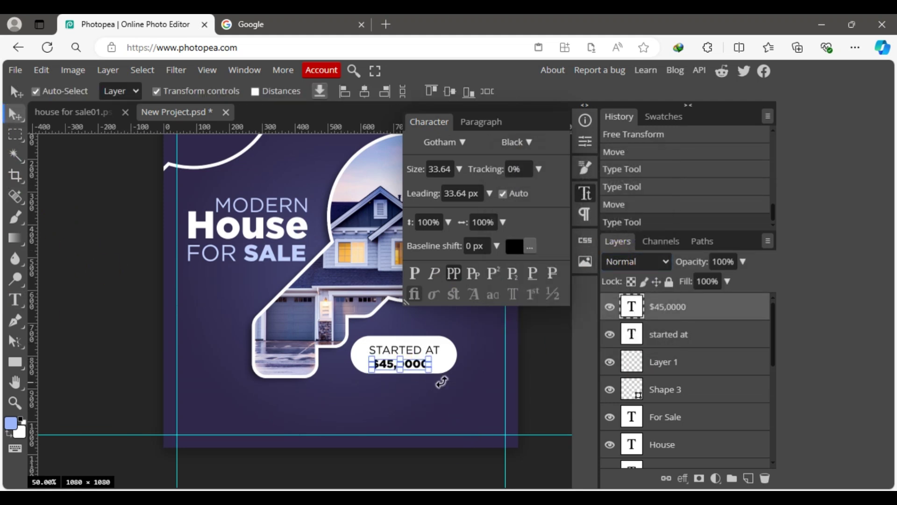
drag(427, 364, 408, 355)
click(14, 402)
click(381, 373)
click(381, 372)
key(v)
click(403, 391)
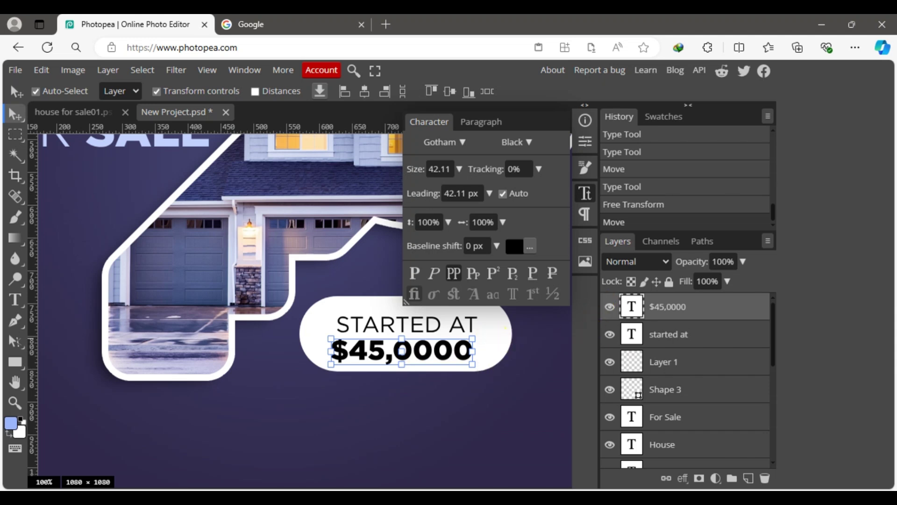
drag(472, 338, 479, 336)
Nudge the STARTED AT and $45,0000 lines slightly up within the white rounded rectangle
click(689, 345)
key(Up)
key(Up)
key(Up)
key(Up)
key(Up)
key(Up)
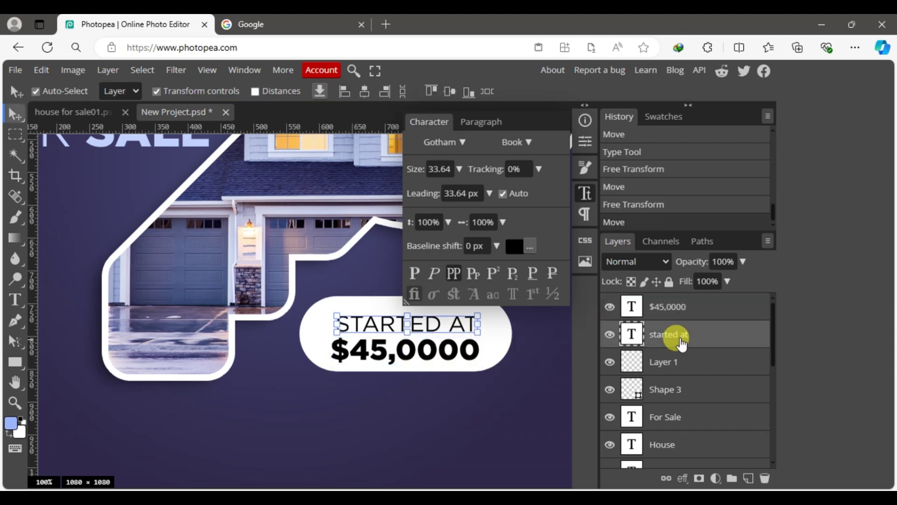
click(472, 348)
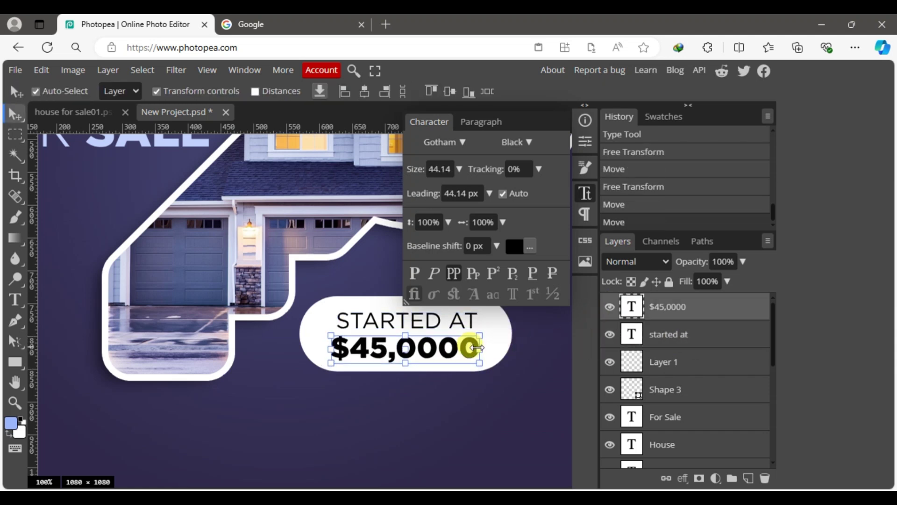
key(ctrl+minus)
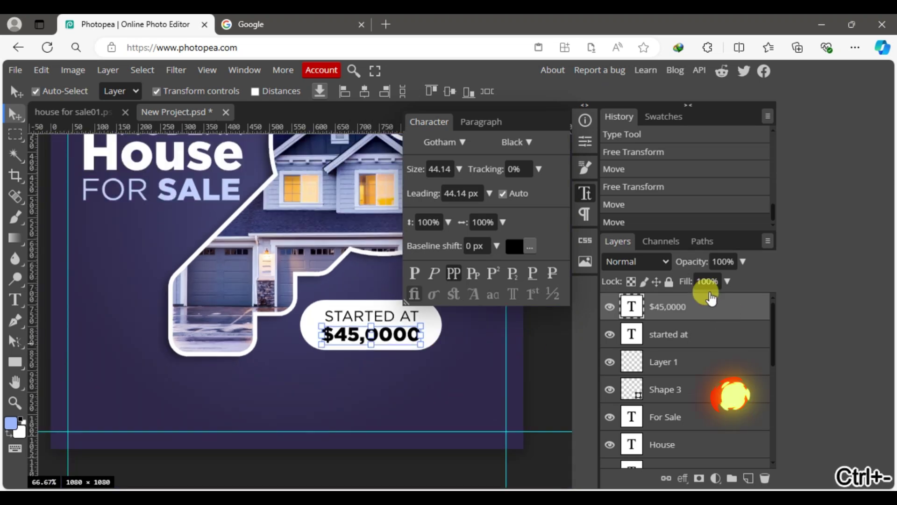
click(545, 363)
key(ctrl+minus)
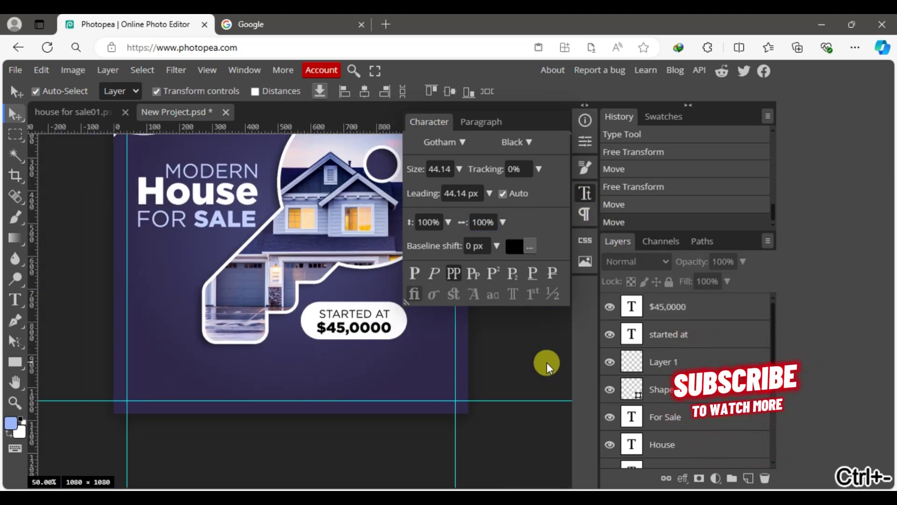
click(588, 194)
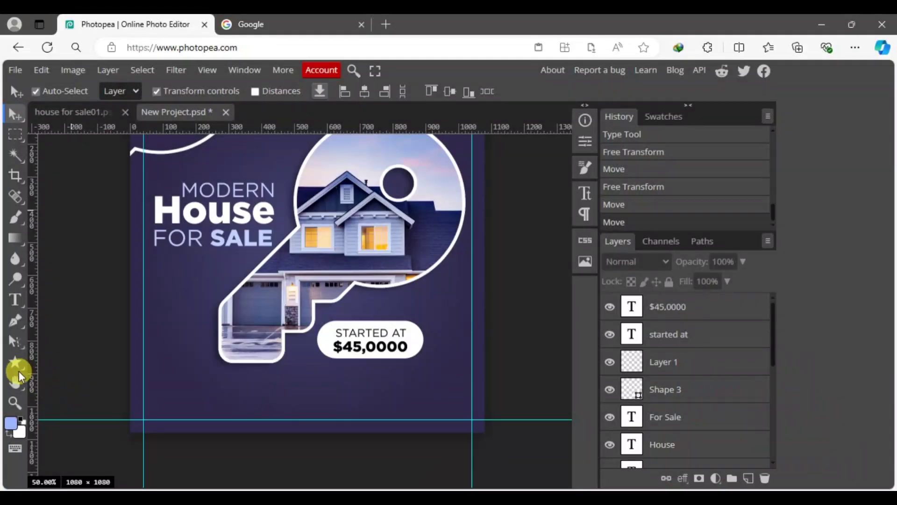
Find the outlined square check mark among the custom shapes with "check" and draw a small white one near the canvas's lower-left guides
click(13, 364)
click(571, 91)
click(561, 250)
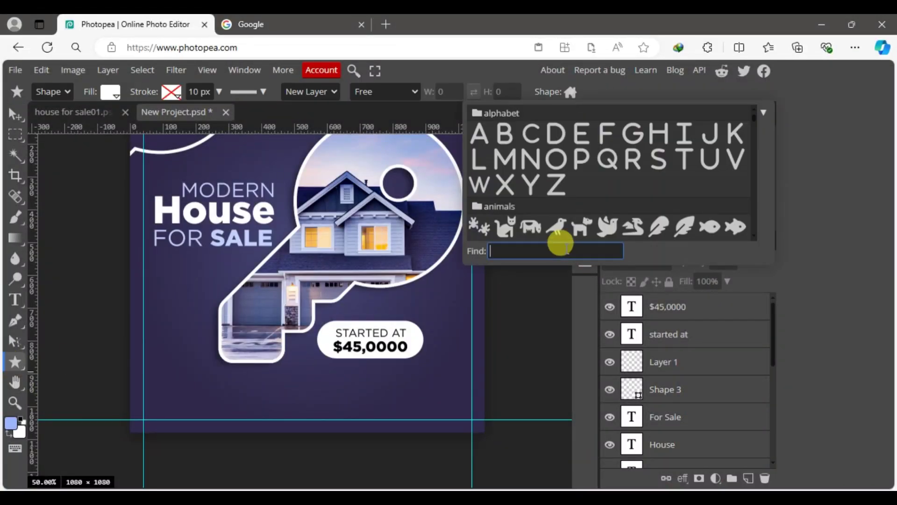
text(check)
scroll(618, 200, down, 2)
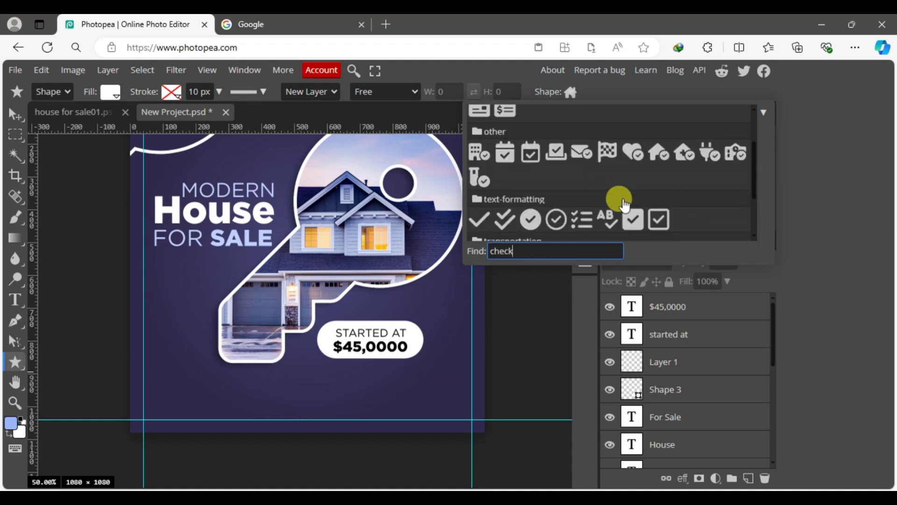
click(658, 220)
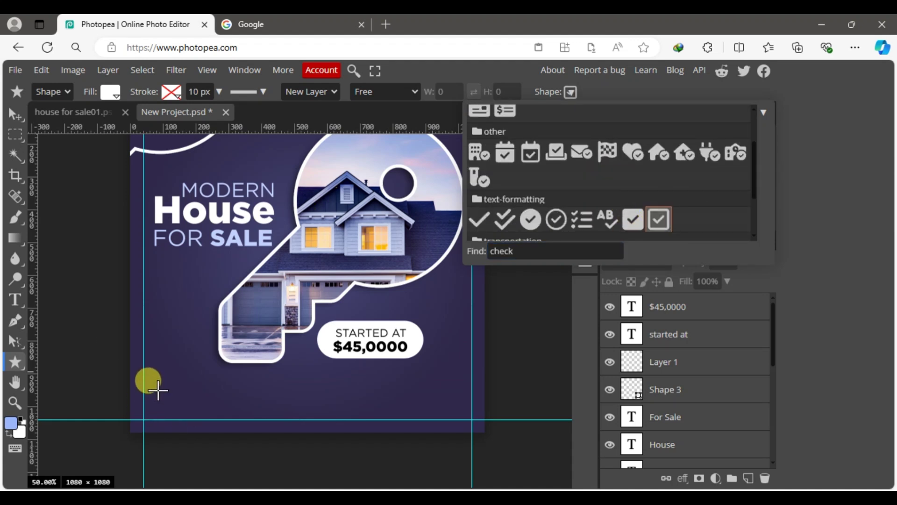
drag(162, 391, 171, 403)
click(15, 115)
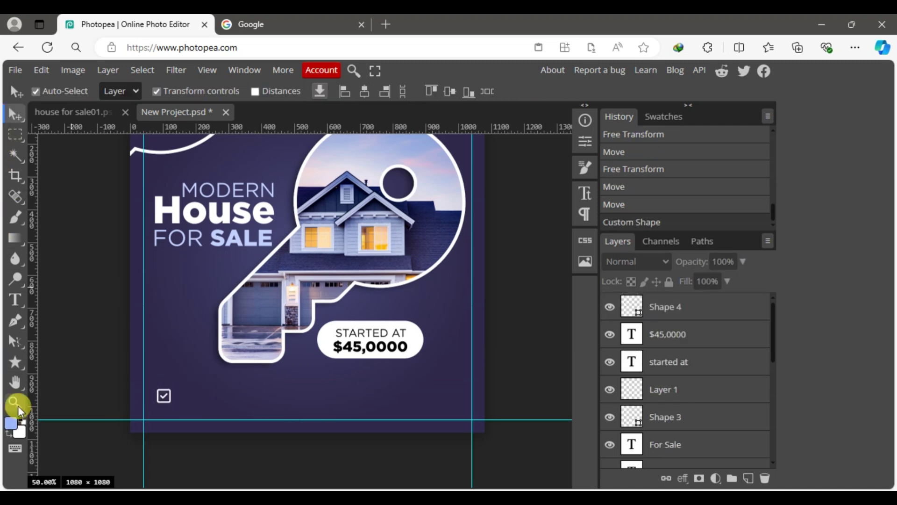
Move the white checkbox shape slightly up and to the left
click(15, 403)
click(189, 430)
click(196, 414)
click(15, 117)
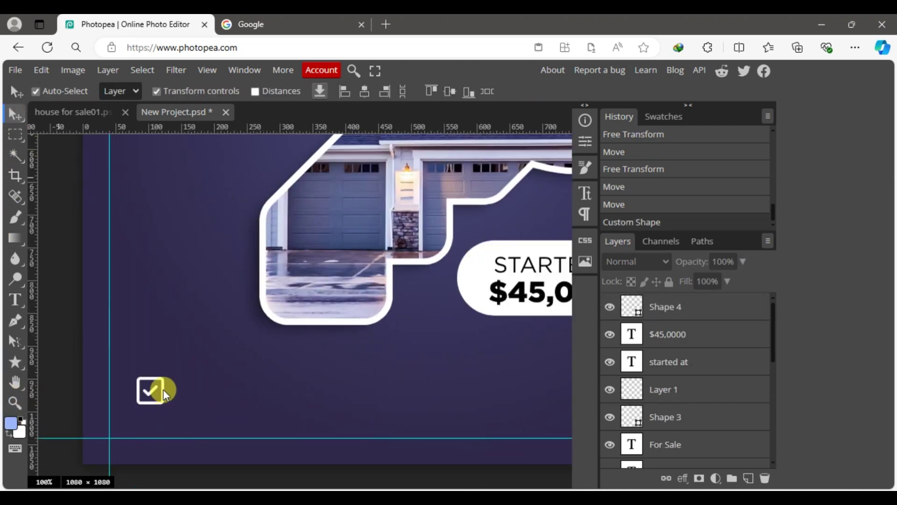
click(164, 388)
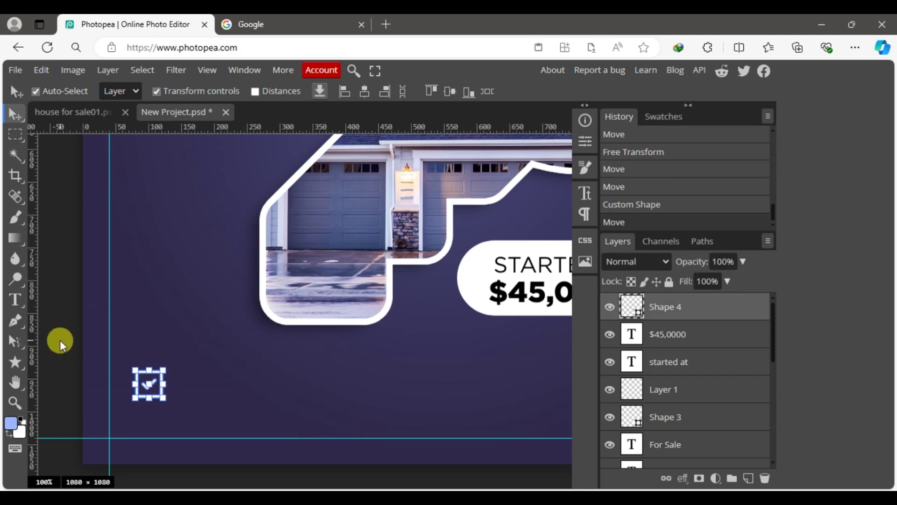
Start a text layer beside the checkbox, switch to the Notepad notes and copy the "Home Features" line
click(16, 350)
key(t)
click(182, 382)
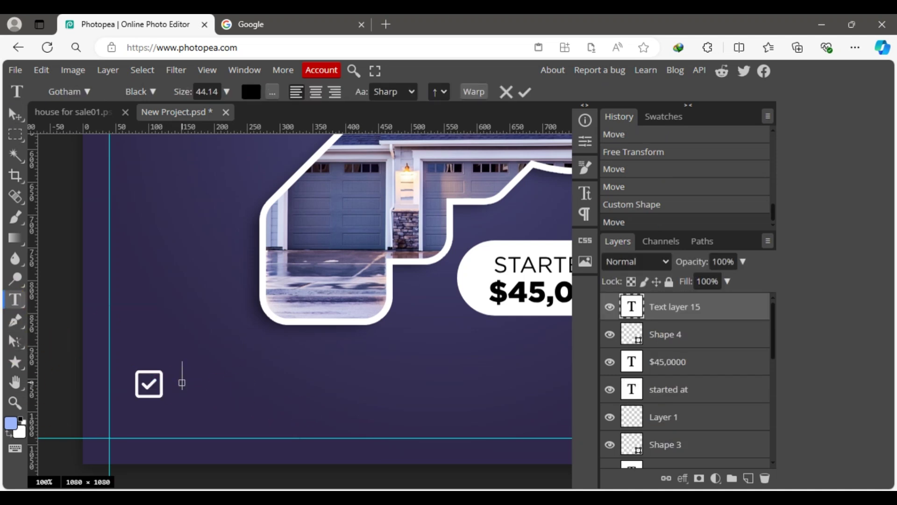
key(alt+Tab)
click(478, 229)
drag(537, 252, 468, 253)
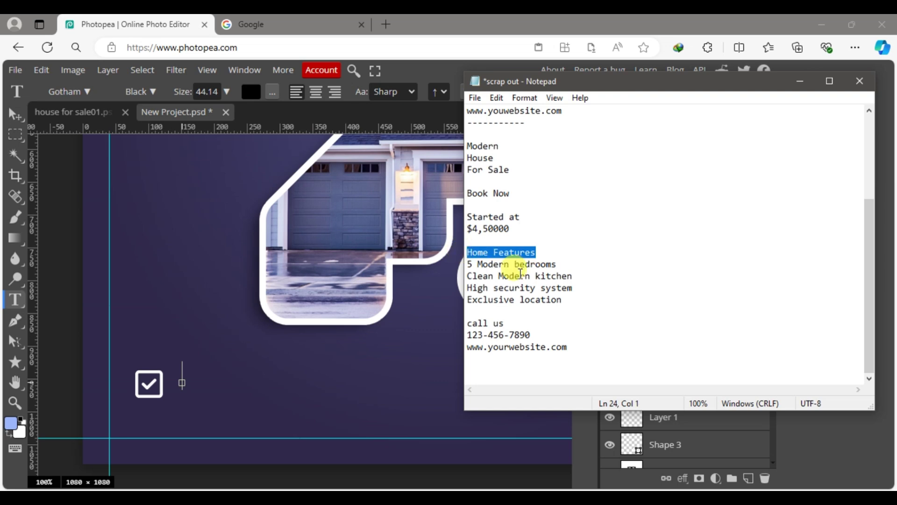
key(ctrl+c)
Paste "Home Features" into a new text layer and move it directly above the checkbox, aligned with its left edge
click(14, 116)
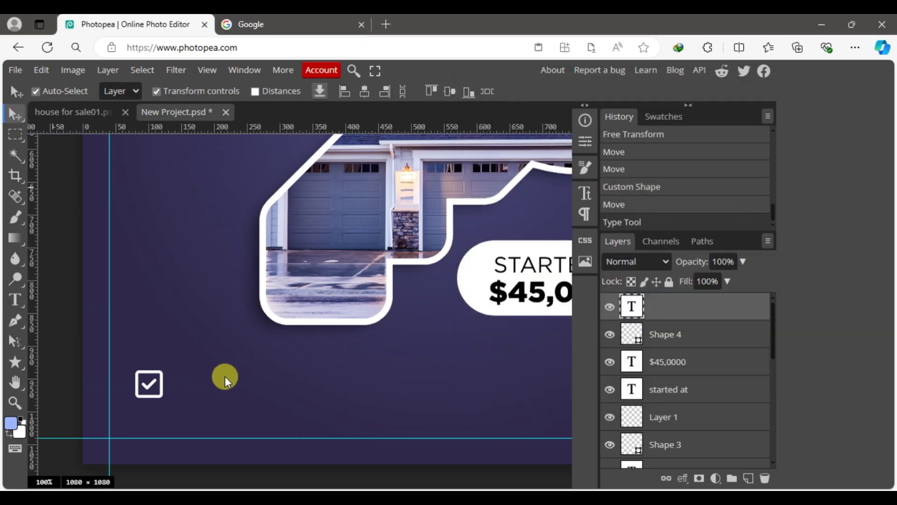
click(14, 301)
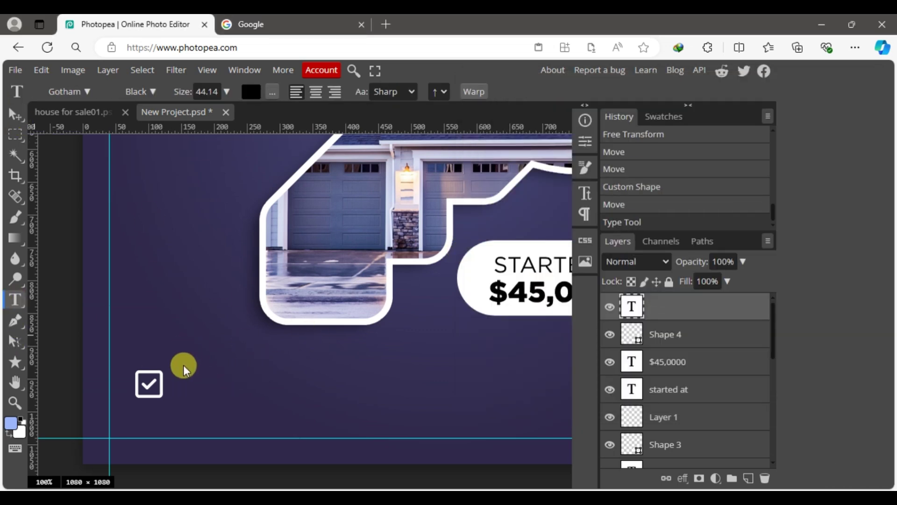
click(184, 366)
key(ctrl+v)
click(14, 116)
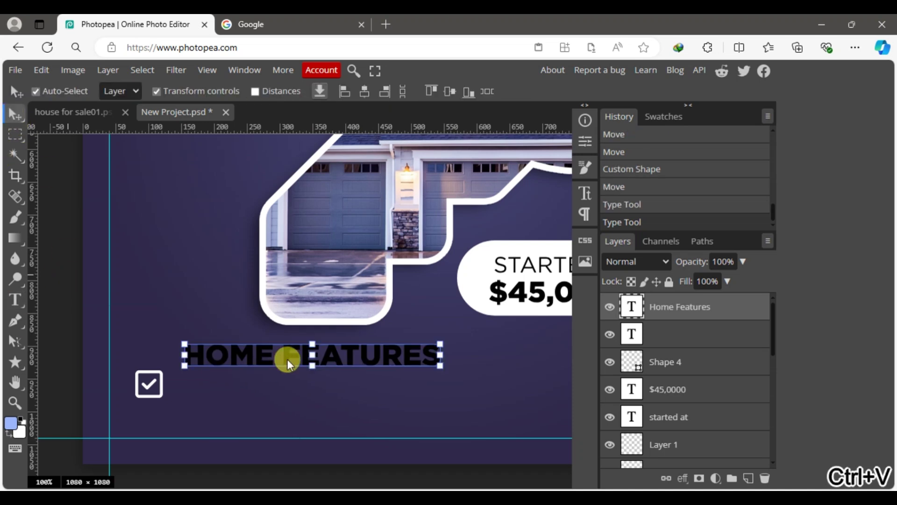
click(48, 310)
drag(271, 355, 246, 352)
Set the HOME FEATURES text colour to white
click(584, 197)
click(515, 246)
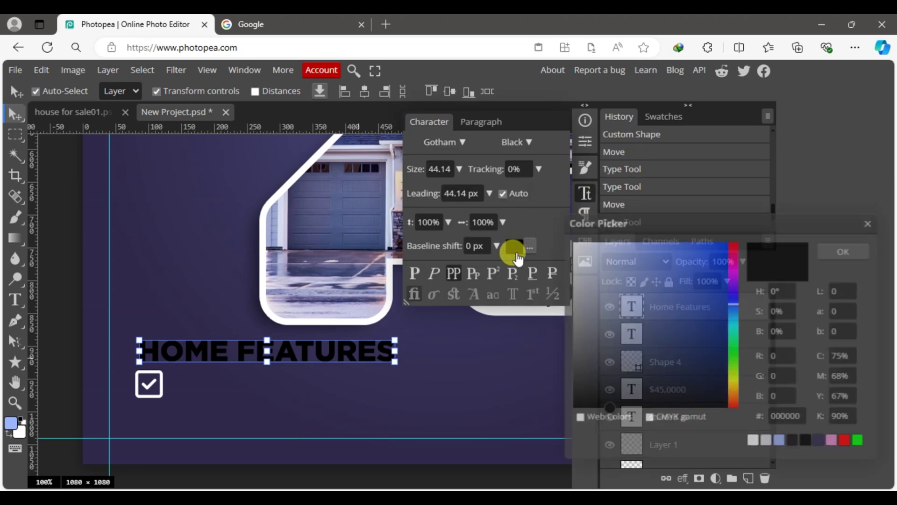
click(573, 238)
click(841, 248)
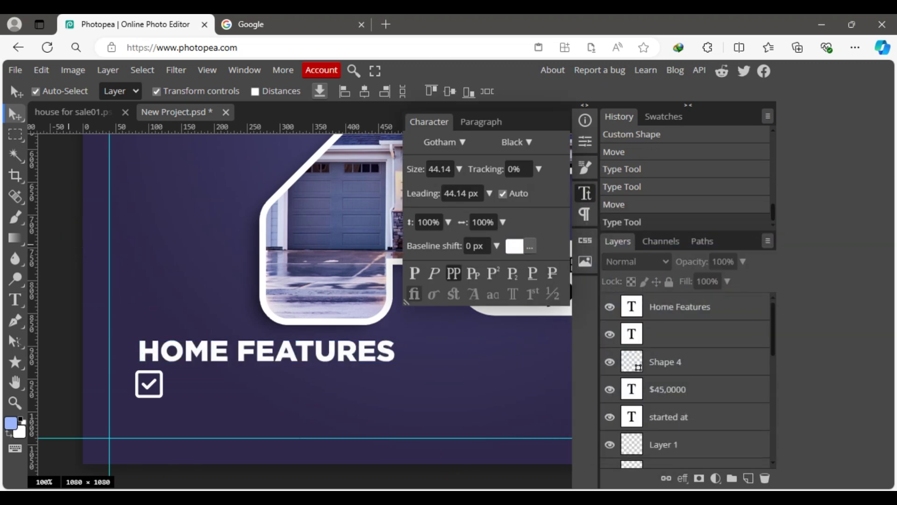
Copy "5 Modern bedrooms" and "Clean Modern kitchen" from Notepad and paste them into a new Photopea text layer beside the checkbox
key(alt+Tab)
drag(573, 276, 467, 264)
key(ctrl+c)
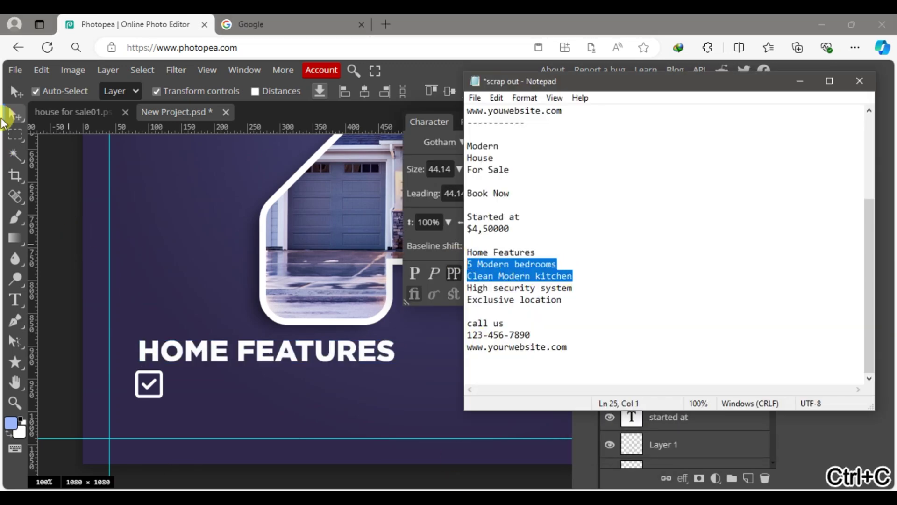
key(alt+Tab)
click(15, 299)
click(181, 381)
key(ctrl+v)
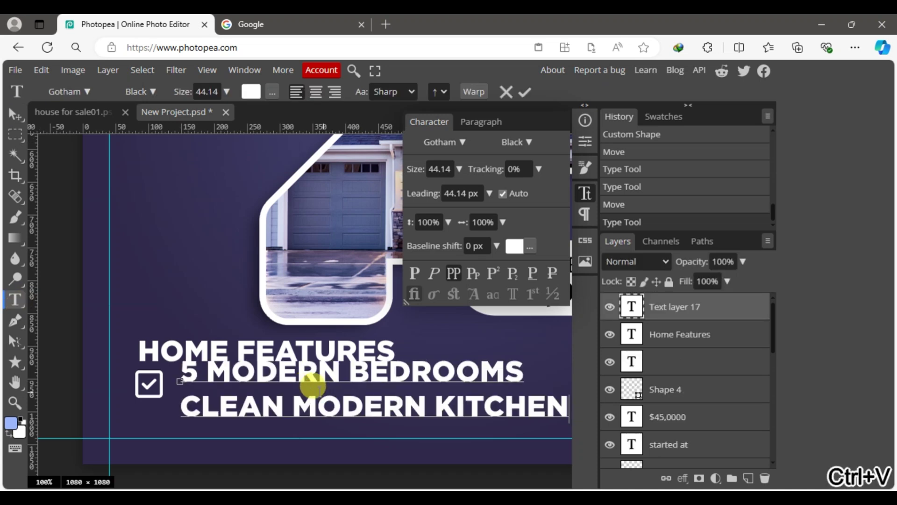
Turn off all caps for the two feature lines and set them to Gotham Book at 24 px
key(ctrl+a)
click(472, 271)
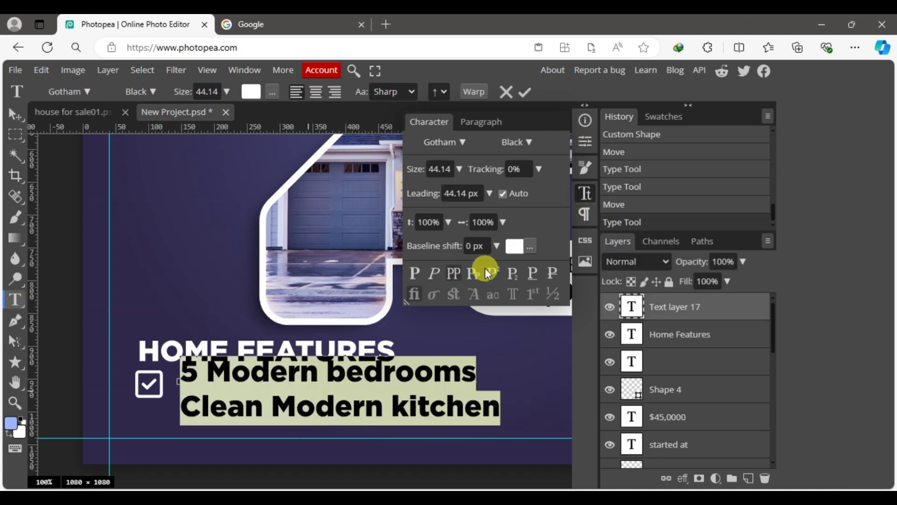
click(531, 144)
click(509, 236)
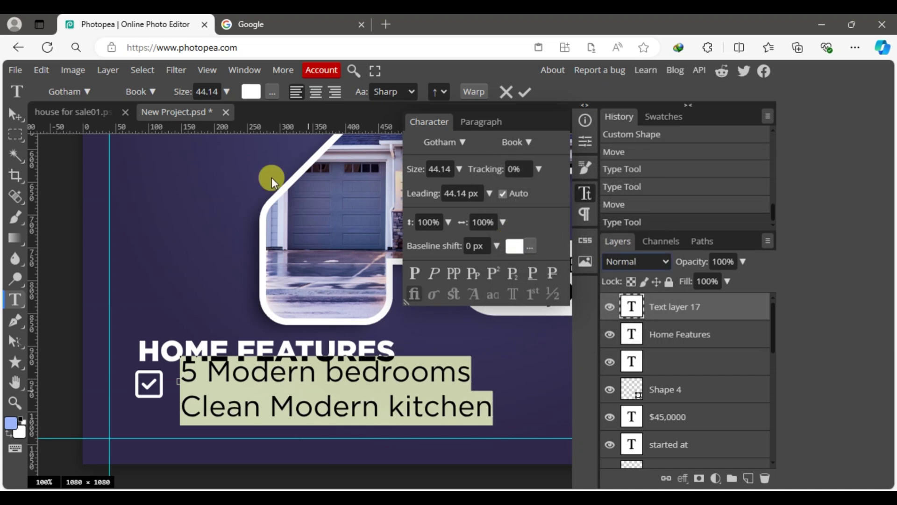
click(427, 171)
text(24)
key(Return)
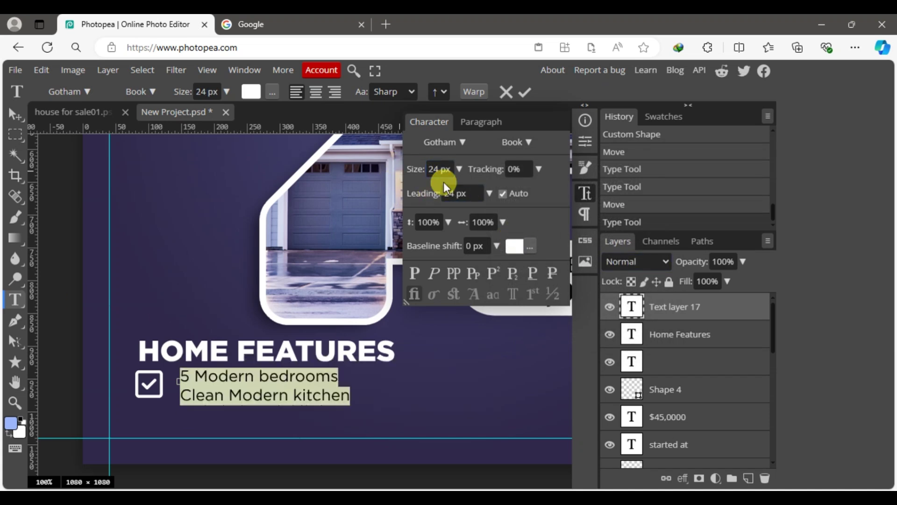
Move the two feature lines slightly closer to the checkbox and set their leading to 38 px instead of automatic
click(15, 114)
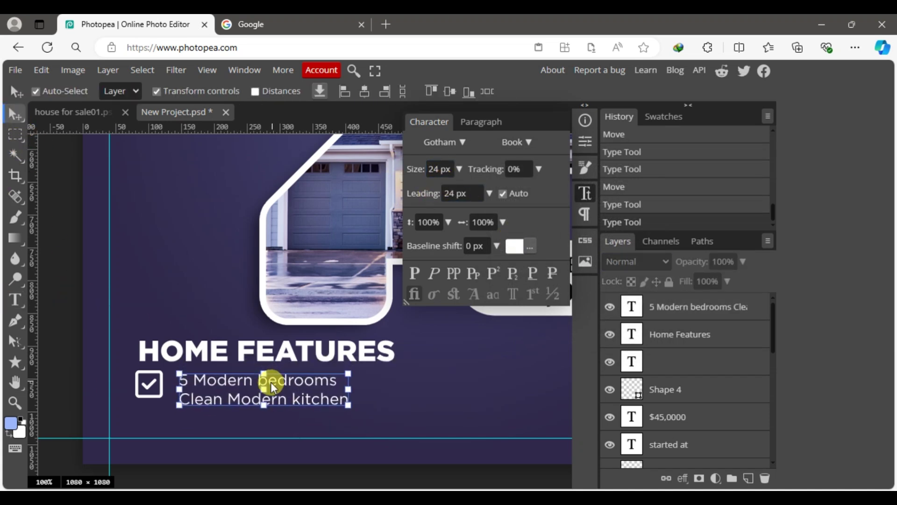
drag(268, 380, 273, 387)
click(503, 193)
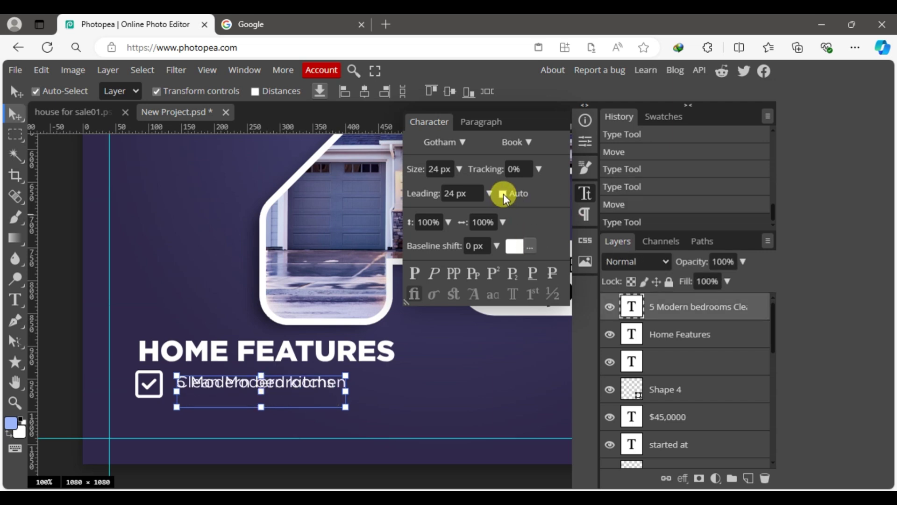
drag(489, 195, 474, 215)
click(584, 194)
click(92, 341)
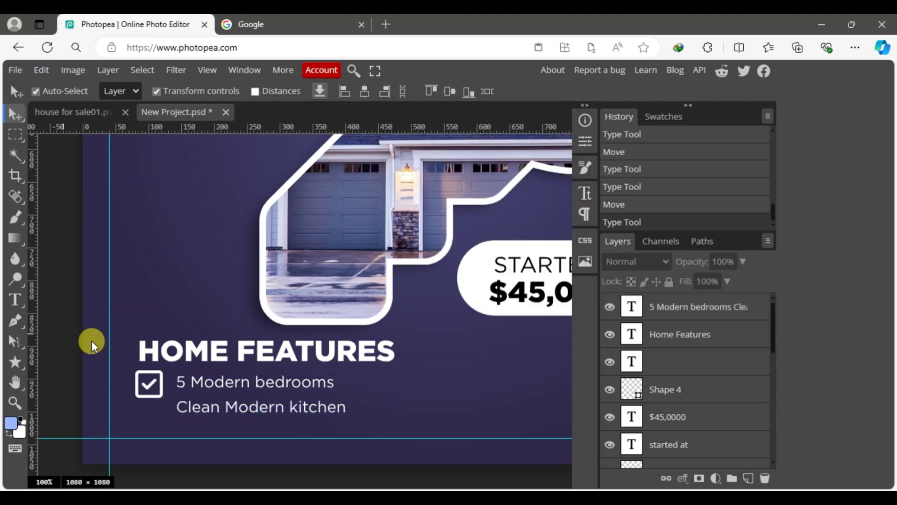
Scale the checkbox beside the feature lines down proportionally to about 79%
click(14, 400)
click(145, 397)
click(15, 135)
click(15, 114)
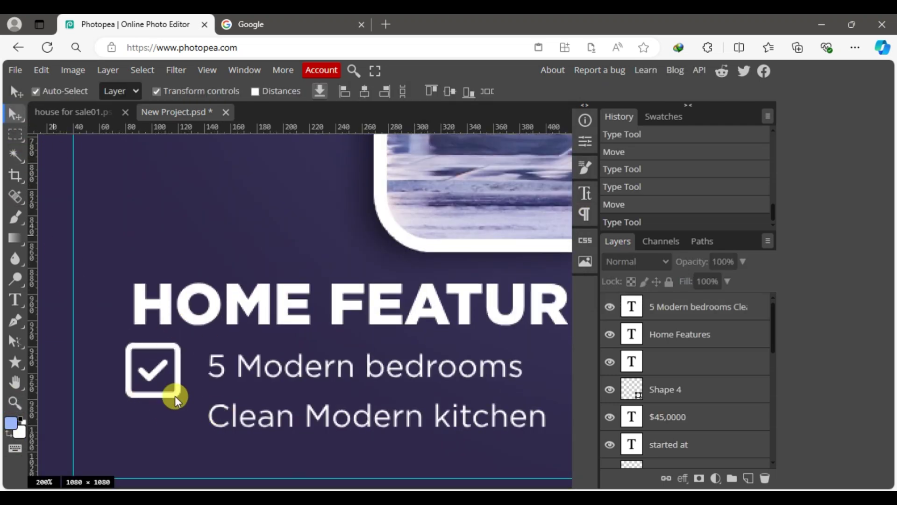
click(175, 396)
drag(179, 398, 157, 374)
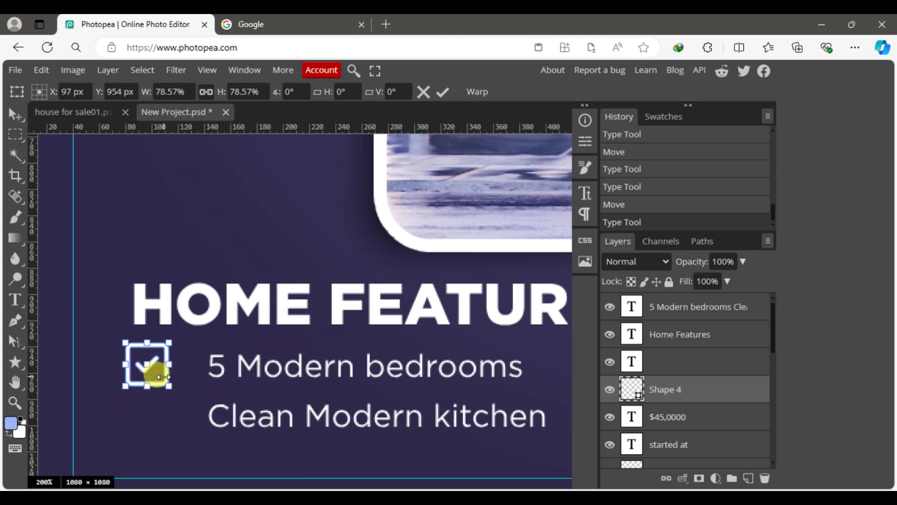
Duplicate the checkbox and place the copy straight below it, beside "Clean Modern kitchen"
key(ctrl+j)
key(shift+Down)
key(shift+Down)
key(shift+Down)
key(shift+Down)
key(shift+Down)
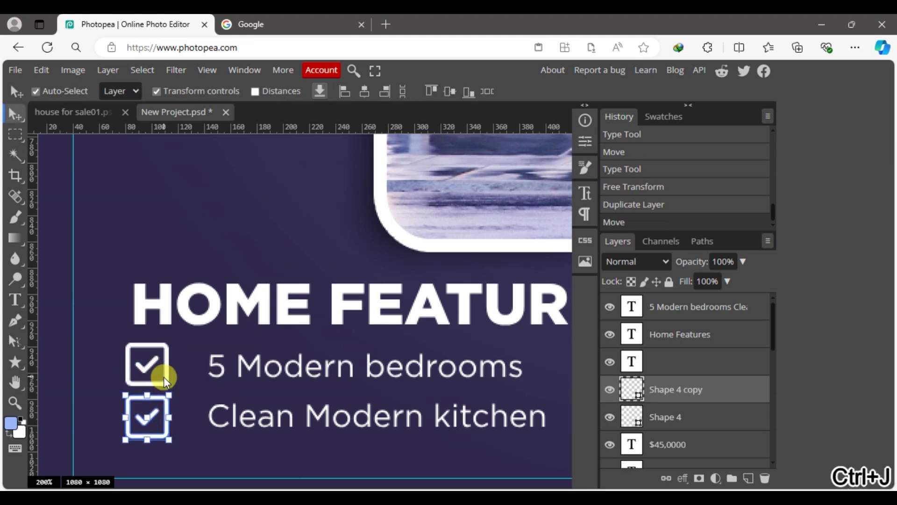
Scale both checkboxes together to about 88% and shift them to line up under the HOME FEATURES heading
shift+click(165, 360)
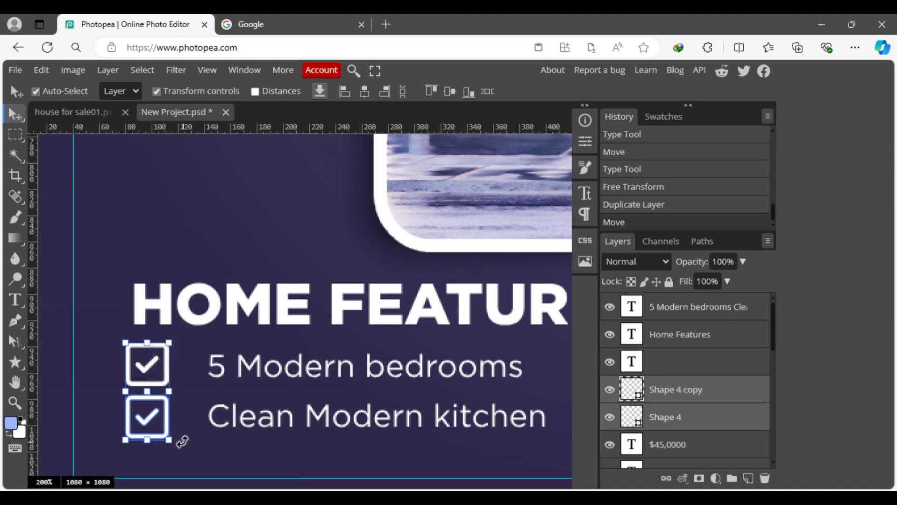
key(ctrl+t)
key(Right)
key(Right)
key(Right)
key(Right)
key(Right)
key(Right)
key(Right)
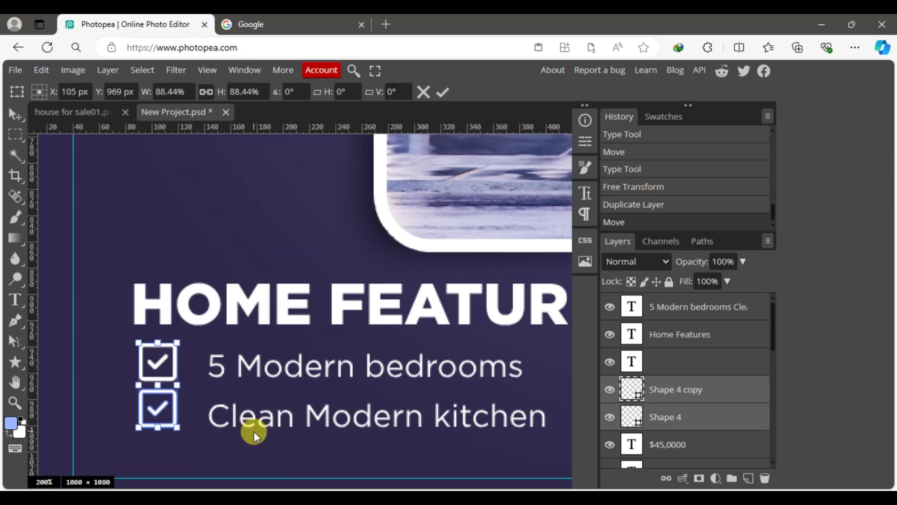
click(441, 93)
Move the two feature lines closer to the checkboxes and set their leading to 36 px
click(195, 366)
drag(232, 357, 225, 355)
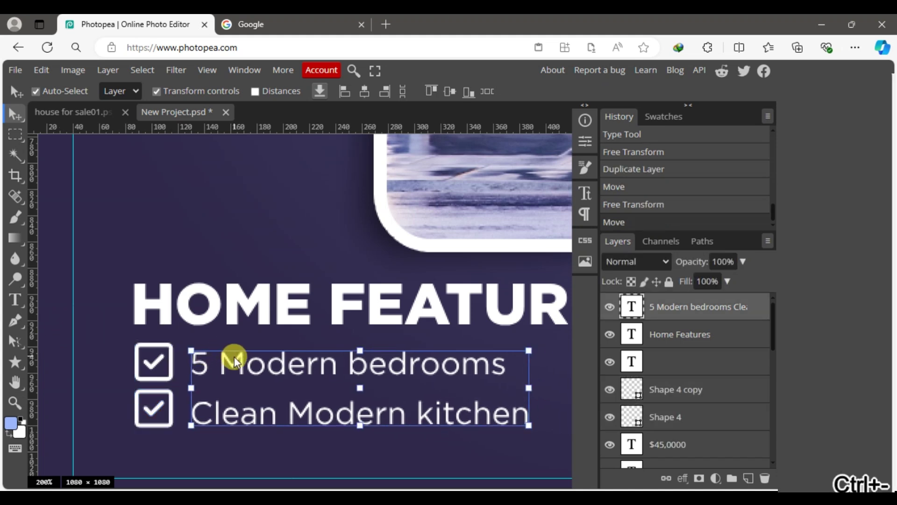
key(ctrl+minus)
click(586, 194)
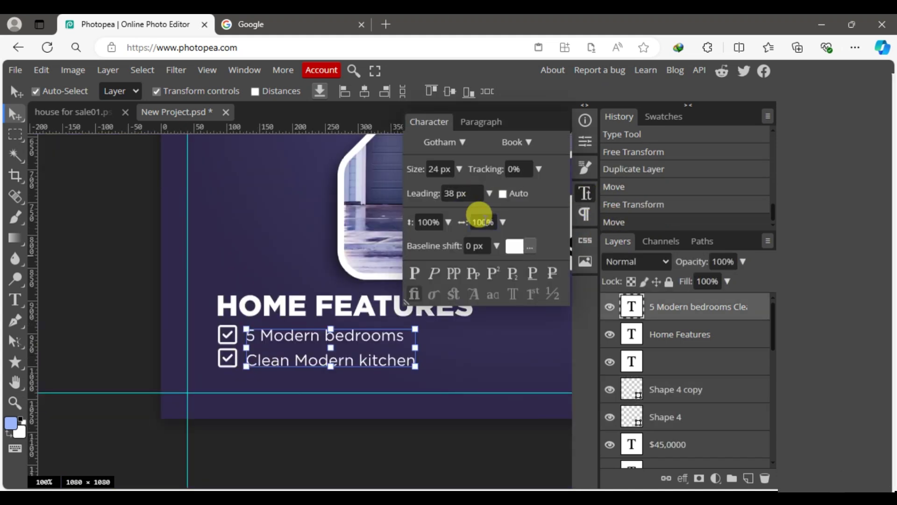
click(470, 193)
text(36)
key(Return)
click(97, 236)
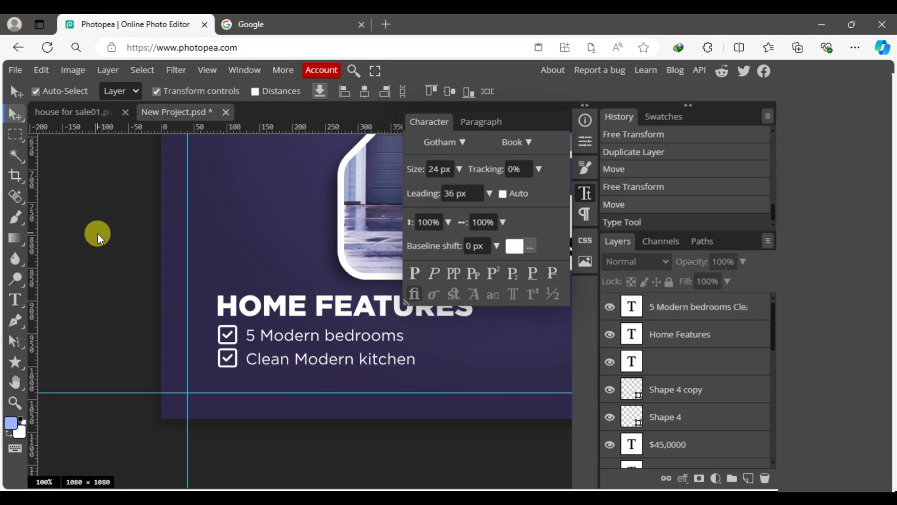
Set the HOME FEATURES heading to 30 px and move it directly above the checkboxes
click(586, 191)
click(280, 306)
click(585, 193)
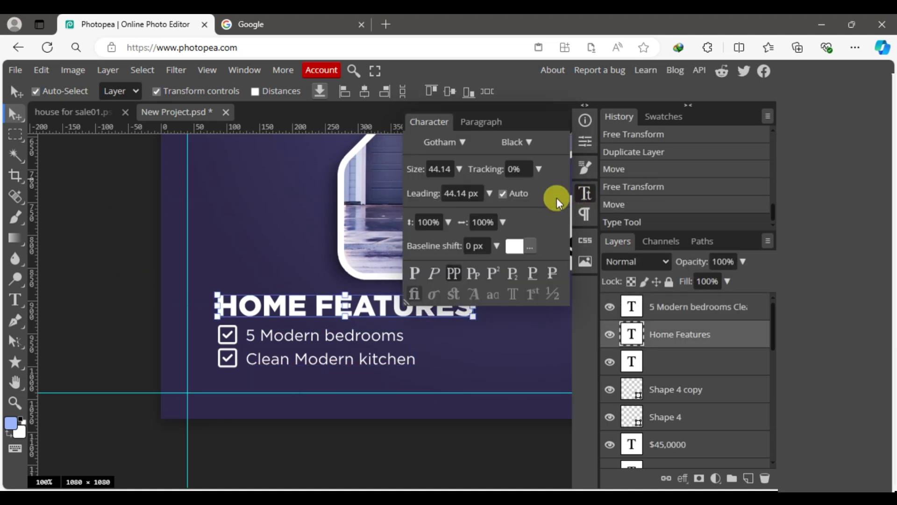
text(30)
key(Return)
click(585, 193)
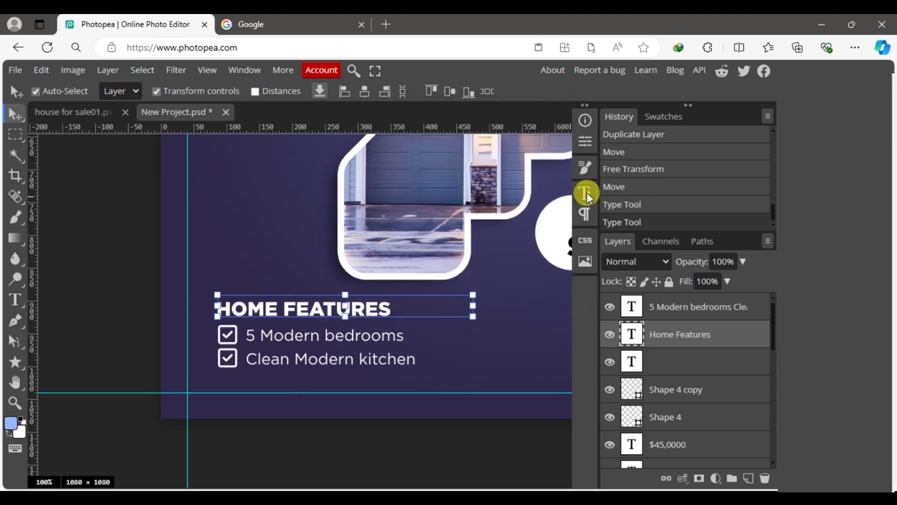
click(343, 405)
click(299, 311)
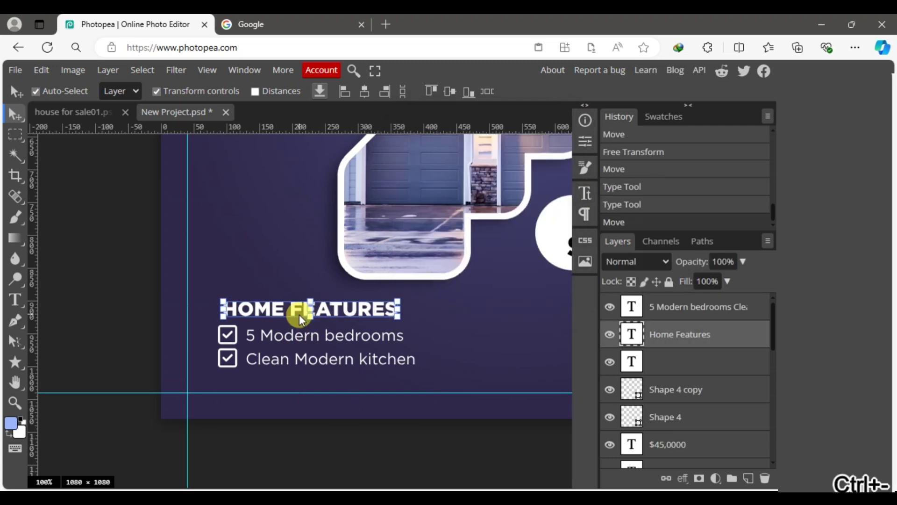
Duplicate the two checkboxes with their feature lines and place the copies alongside as a second column
click(92, 316)
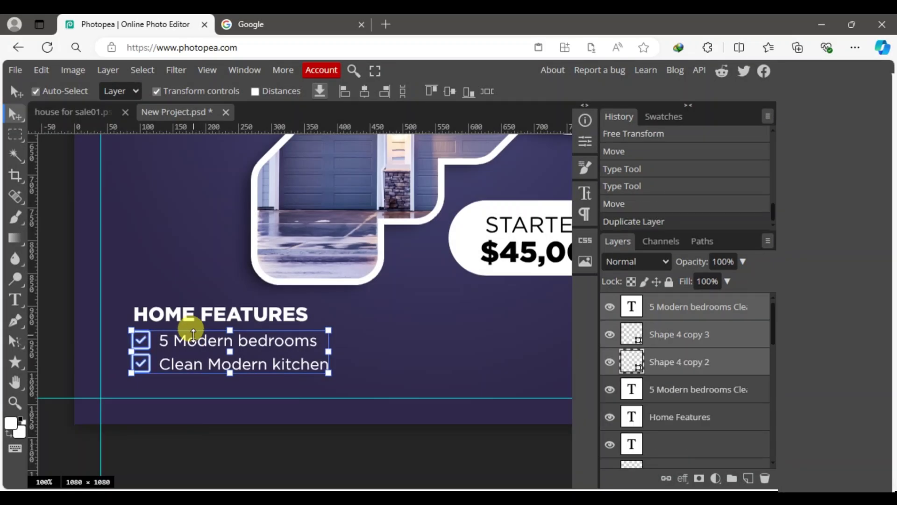
drag(194, 336, 406, 336)
key(ctrl+minus)
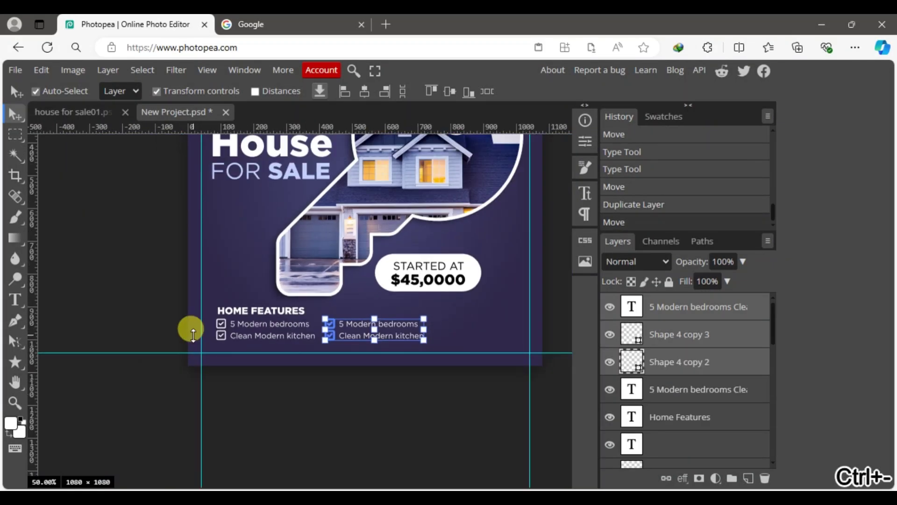
click(281, 407)
Shift the HOME FEATURES heading with its first column, and the headline text, left to the margin guide
scroll(317, 434, up, 1)
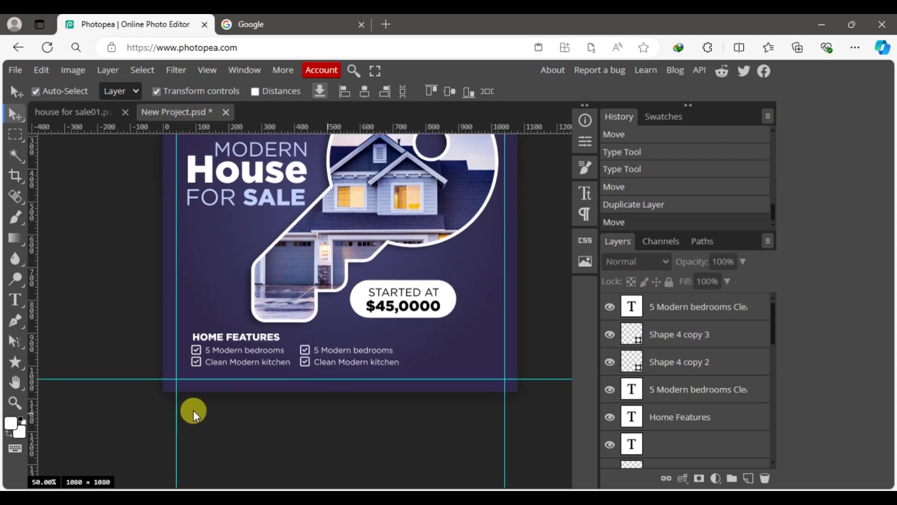
drag(193, 413, 224, 336)
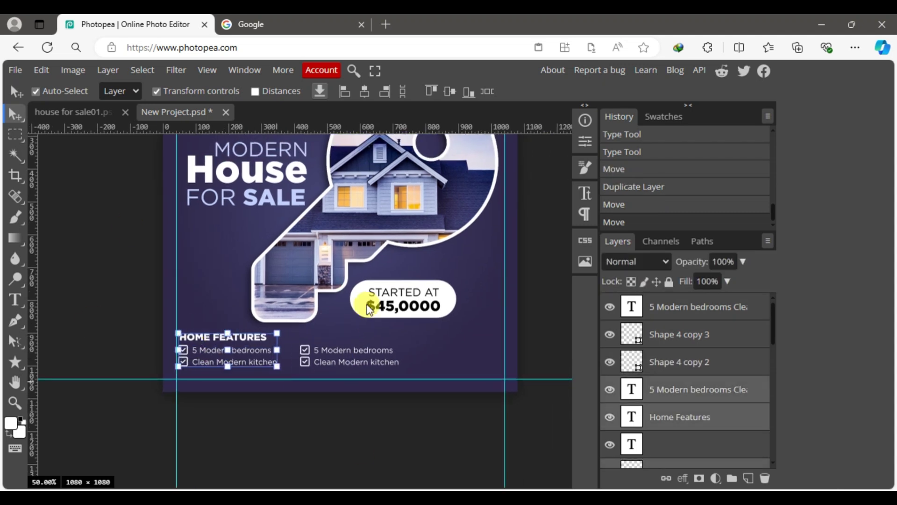
scroll(435, 380, up, 1)
drag(120, 192, 219, 317)
key(shift+Left)
key(shift+Left)
key(shift+Left)
key(shift+Left)
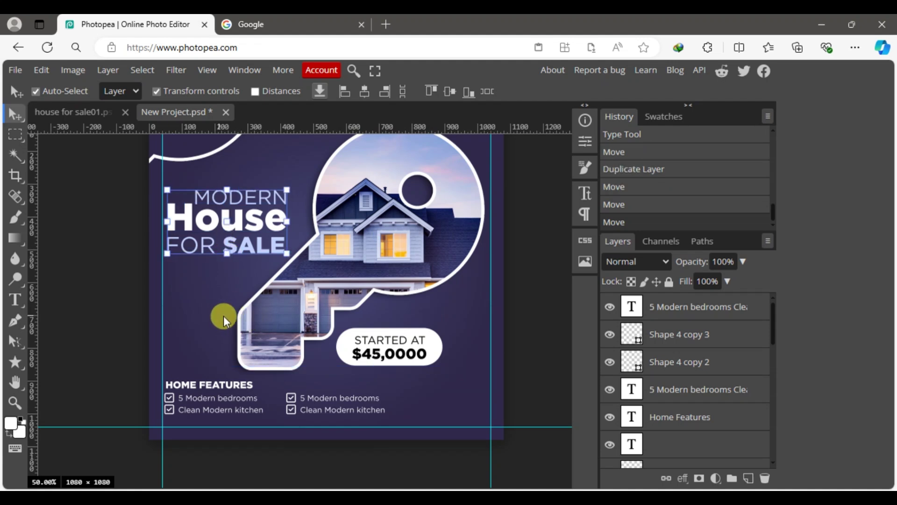
Replace the second column's text with "High security system" and "Exclusive location" copied from Notepad
drag(531, 370, 391, 410)
key(alt+Tab)
drag(563, 300, 467, 288)
key(ctrl+c)
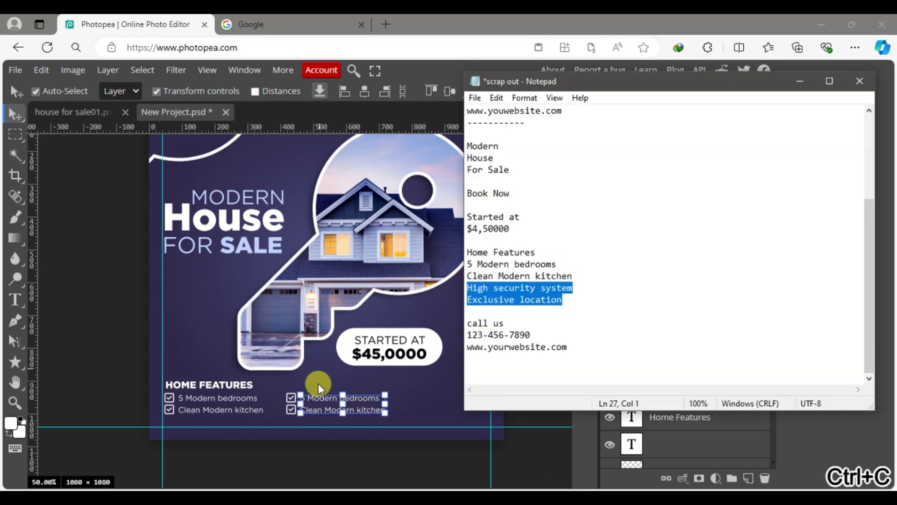
key(alt+Tab)
double_click(310, 401)
key(ctrl+a)
key(ctrl+v)
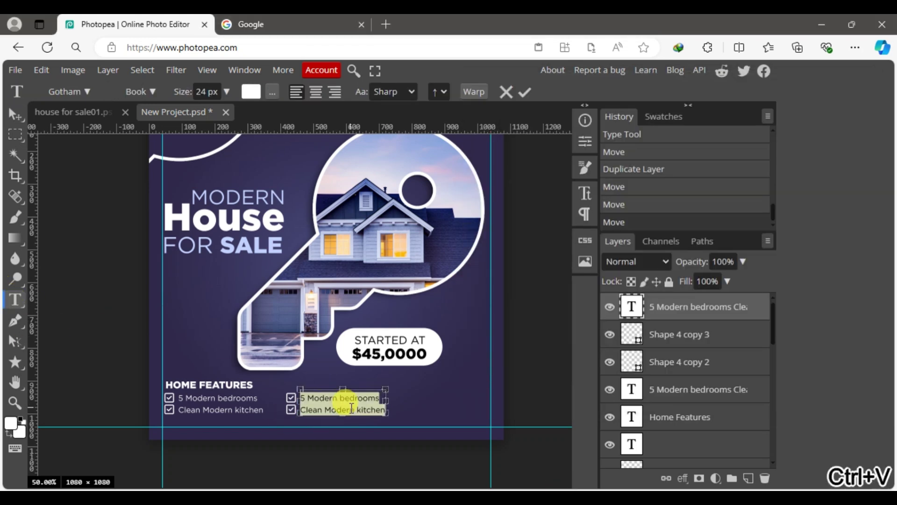
click(33, 131)
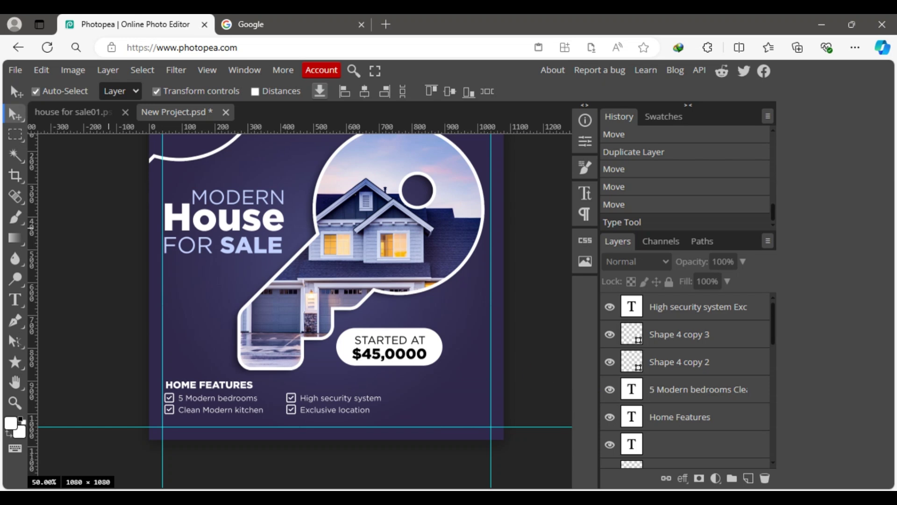
Copy the contact phone number and website lines from Notepad and return to Photopea
key(alt+Tab)
click(569, 347)
drag(569, 347, 467, 334)
key(ctrl+c)
key(alt+Tab)
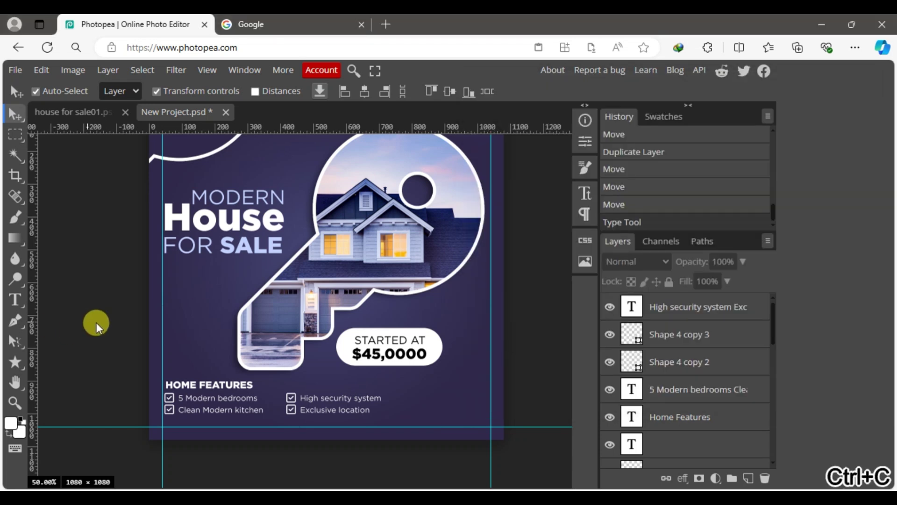
Draw a white rectangle about 240 × 61 px below the price badge and set its corner radii to 100
click(20, 364)
click(62, 364)
drag(400, 372, 479, 393)
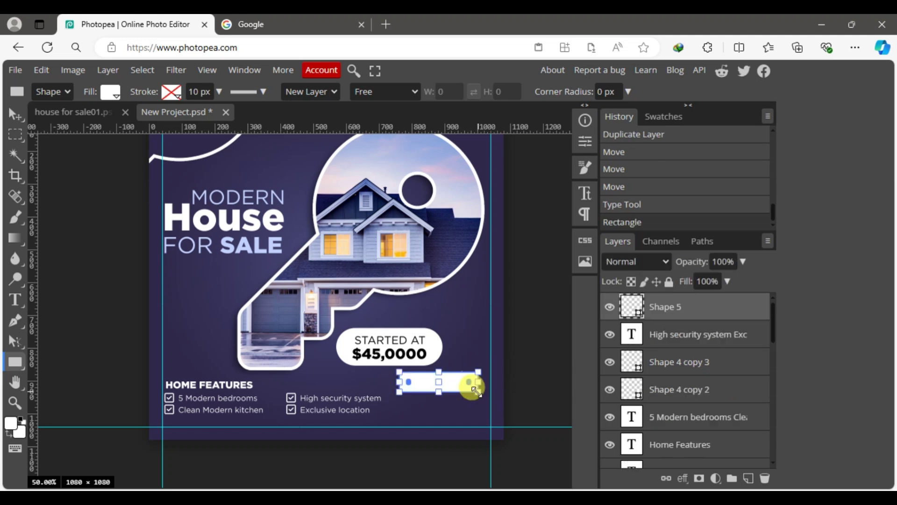
click(584, 168)
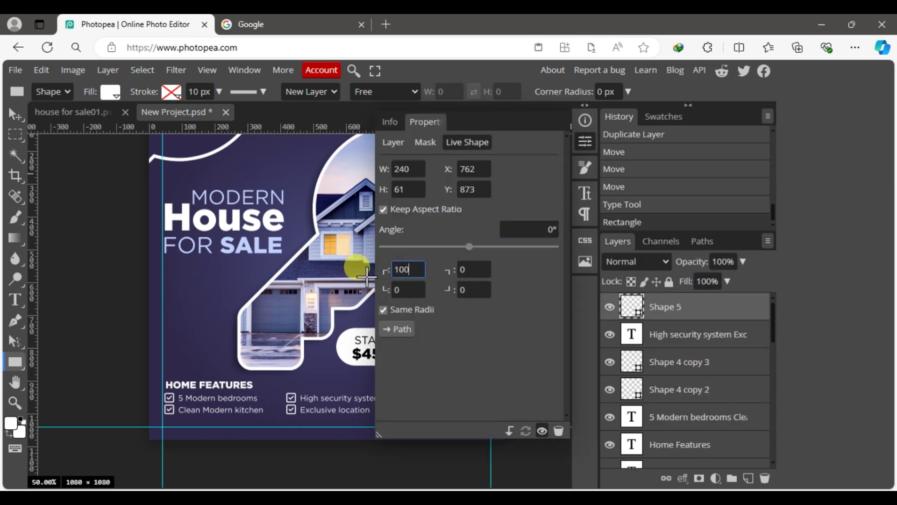
key(Return)
click(585, 167)
click(16, 114)
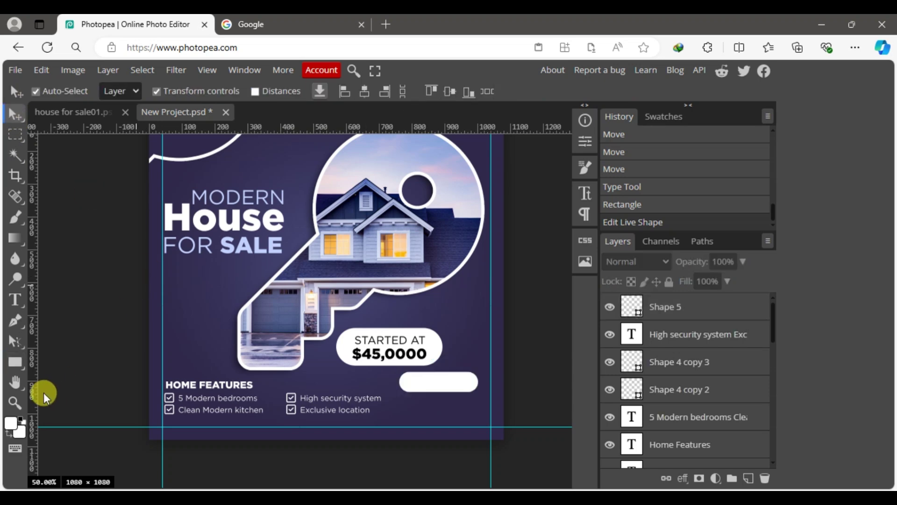
Fill the new pill shape with the light blue #aab4d7 and scale it down proportionally to about 86%
click(14, 403)
click(467, 412)
click(15, 115)
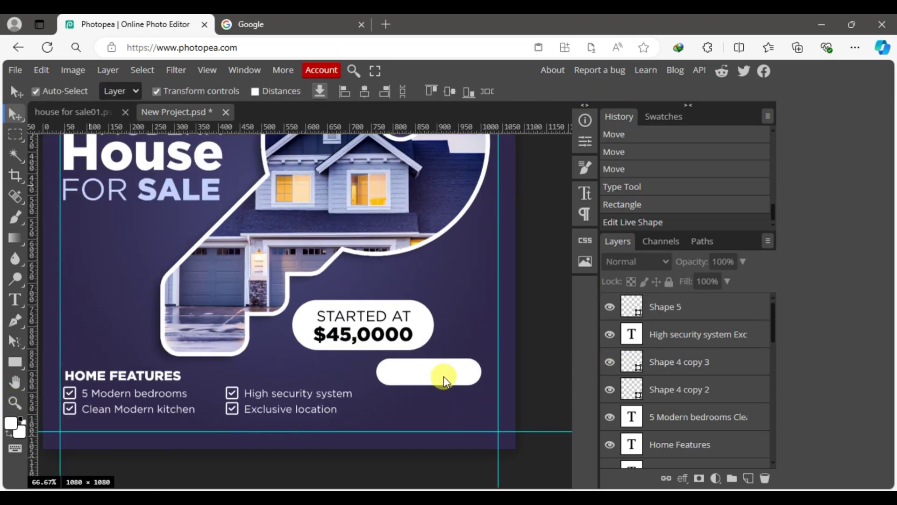
click(443, 381)
double_click(631, 307)
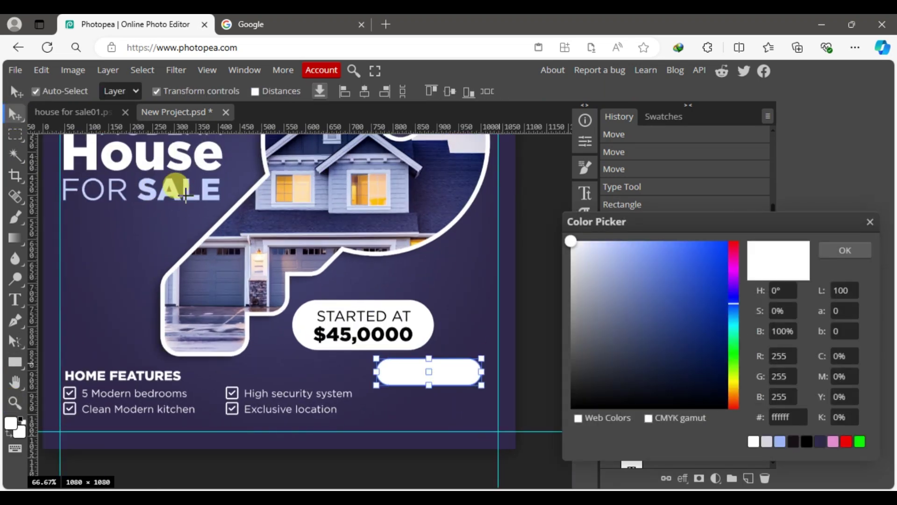
click(120, 196)
click(384, 175)
click(825, 248)
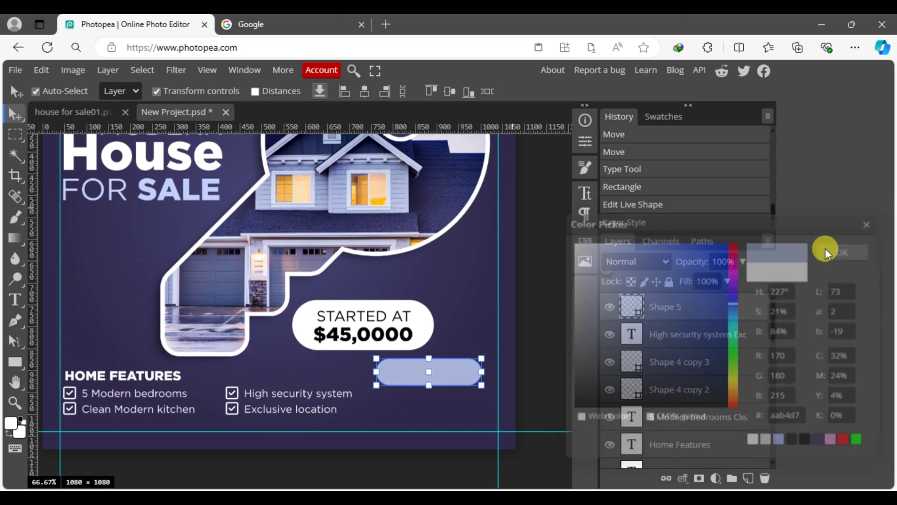
drag(374, 386, 388, 382)
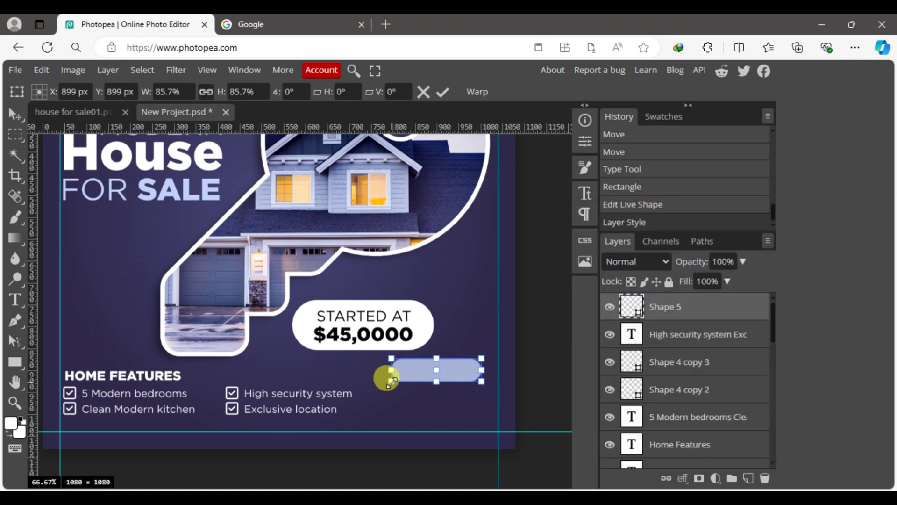
click(16, 112)
Add a "BOOK NOW" text layer near the blue pill and set it to Gotham Black
click(14, 299)
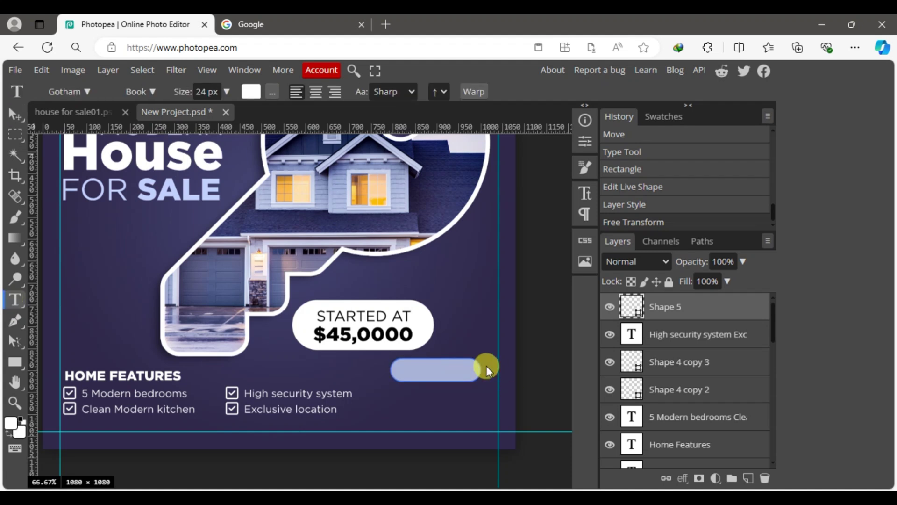
click(472, 341)
text(BOOK)
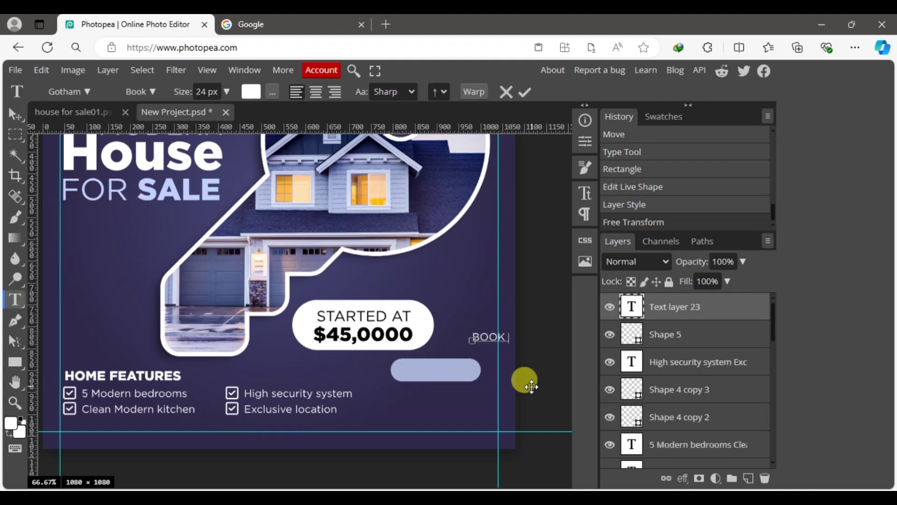
text( NOW)
click(16, 114)
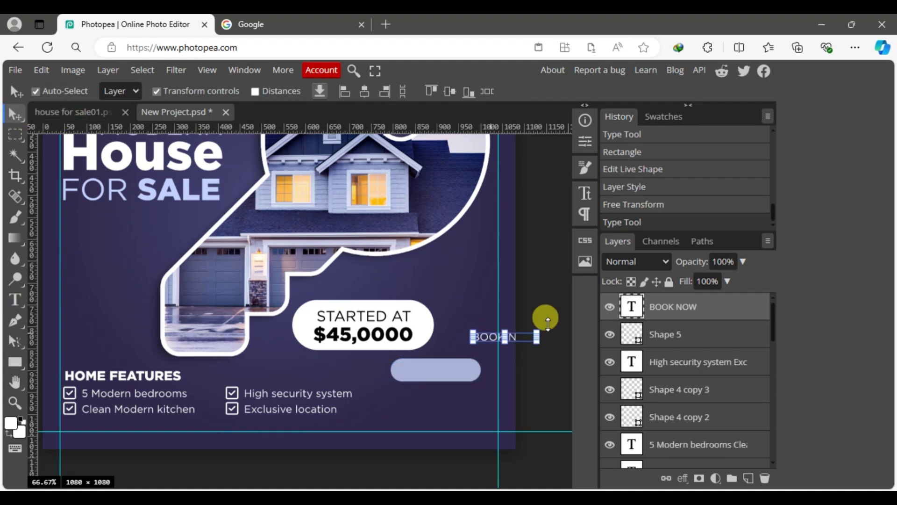
click(586, 192)
click(519, 142)
click(508, 339)
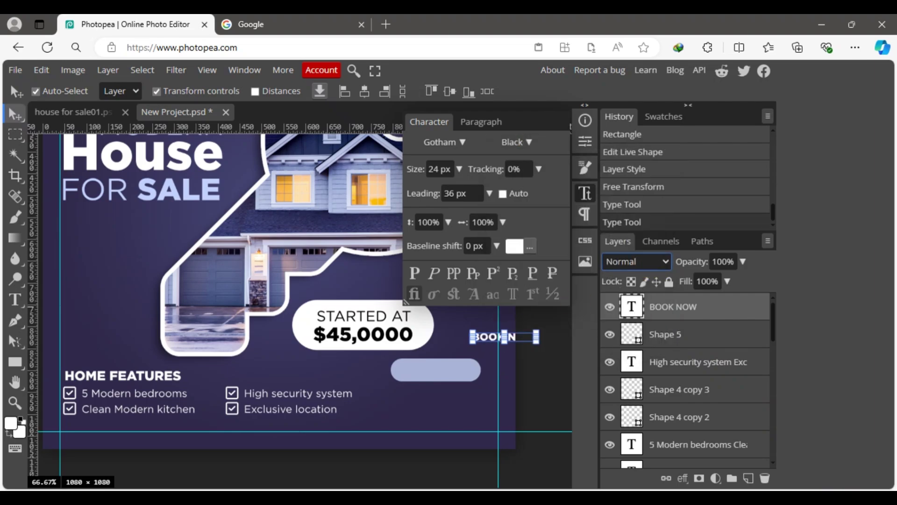
Move the BOOK NOW text onto the blue pill and centre the two horizontally with each other
drag(495, 335, 432, 371)
ctrl+click(655, 341)
click(363, 93)
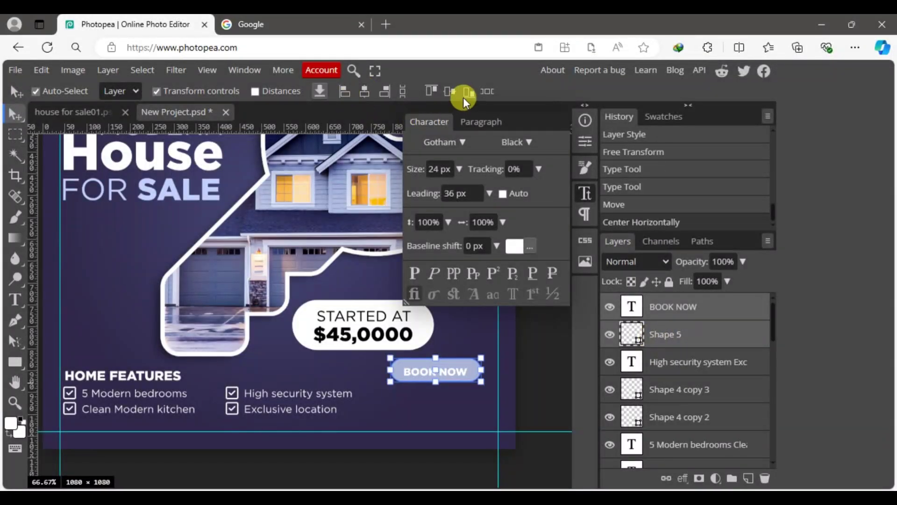
Centre the BOOK NOW text vertically on the blue pill and change the text colour to black
click(532, 363)
double_click(435, 370)
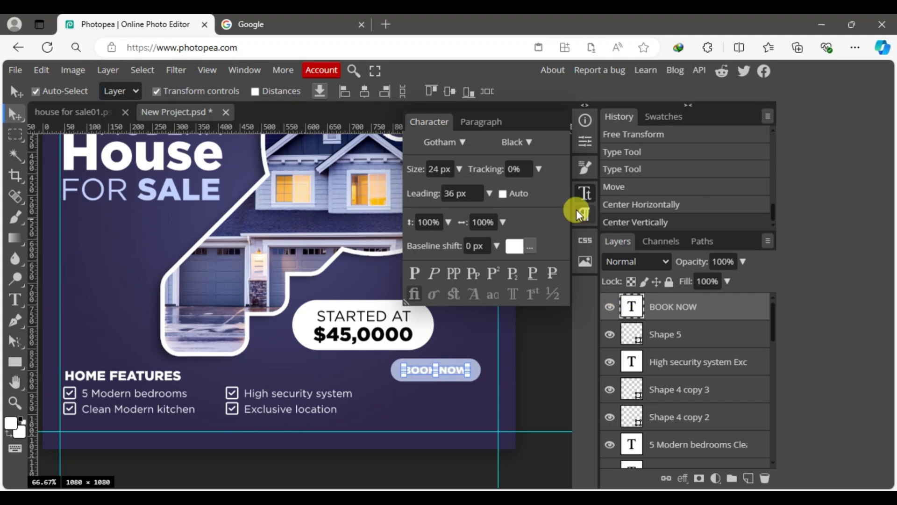
click(515, 245)
click(843, 248)
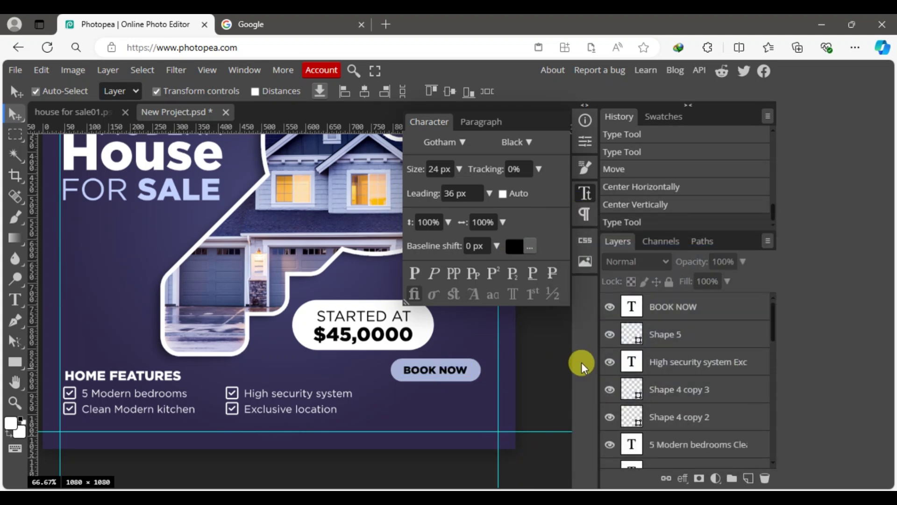
click(525, 326)
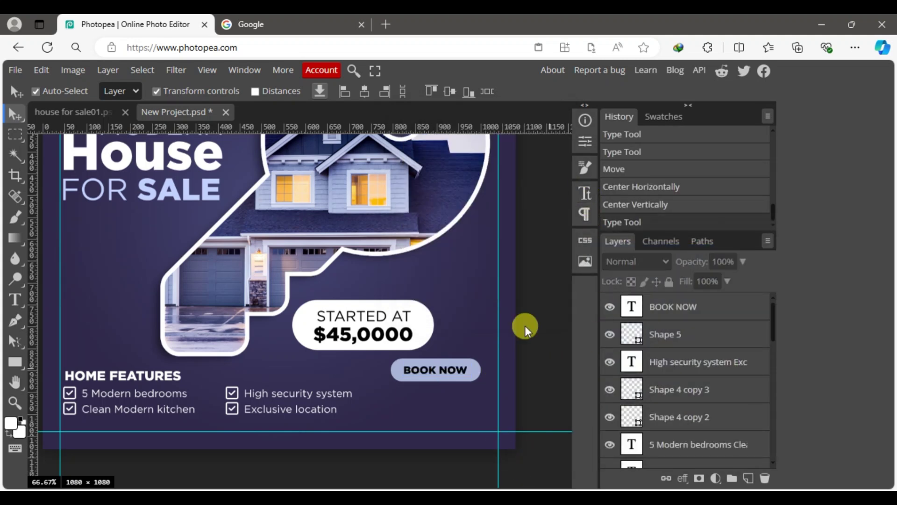
Duplicate the "High security system / Exclusive location" text layer and shift the copy horizontally until it sits below the BOOK NOW pill
click(296, 396)
key(ctrl+j)
key(shift+Right)
key(shift+Right)
key(shift+Right)
key(shift+Right)
key(shift+Right)
key(shift+Right)
key(shift+Right)
key(shift+Right)
key(shift+Right)
key(shift+Right)
key(shift+Right)
key(shift+Right)
key(shift+Right)
key(shift+Right)
key(shift+Right)
key(shift+Right)
key(shift+Right)
key(shift+Right)
key(shift+Right)
key(shift+Right)
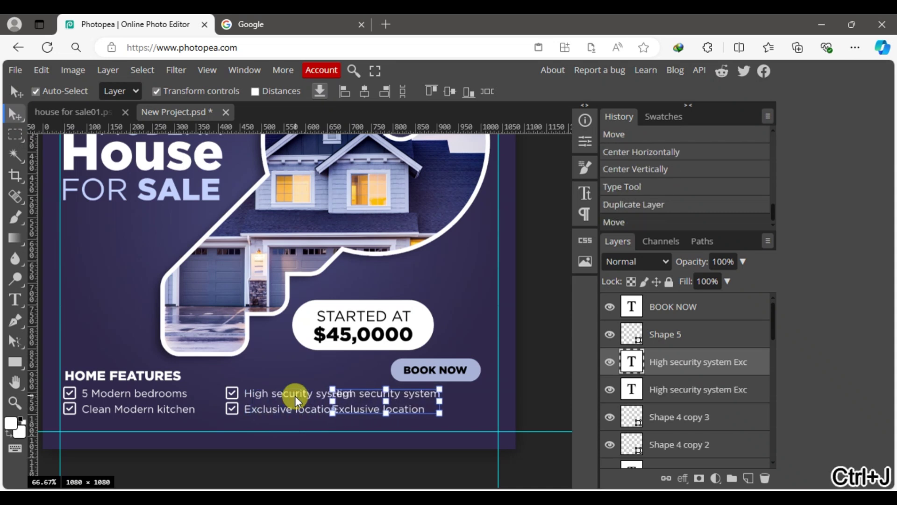
key(shift+Right)
key(shift+Right)
key(shift+Right)
key(shift+Right)
key(shift+Right)
key(shift+Right)
key(shift+Right)
key(shift+Right)
key(shift+Right)
key(shift+Right)
key(shift+Right)
key(shift+Right)
key(shift+Right)
key(shift+Right)
key(shift+Right)
key(shift+Right)
key(shift+Right)
key(Left)
key(Left)
key(Left)
key(Left)
key(Left)
key(Left)
key(Left)
key(Left)
key(Left)
key(Left)
key(Left)
key(Left)
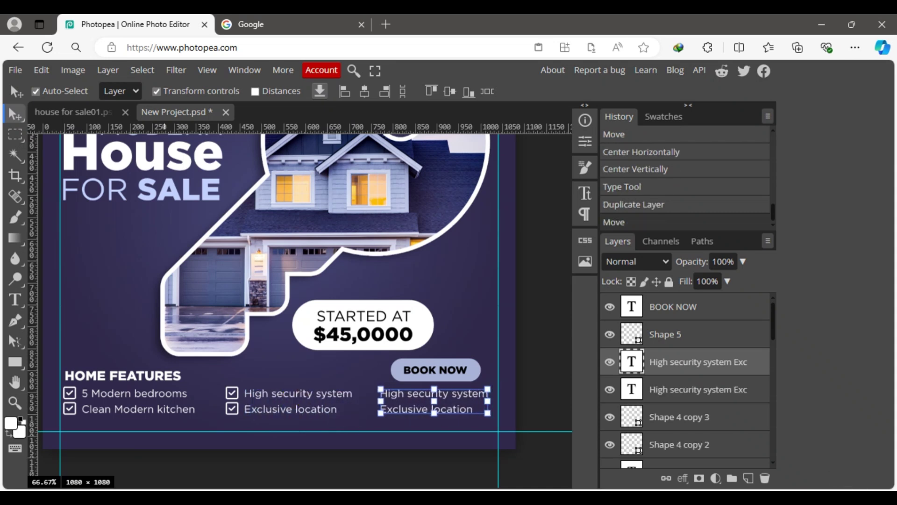
key(alt+Tab)
key(ctrl+c)
key(alt+Tab)
click(15, 299)
click(394, 393)
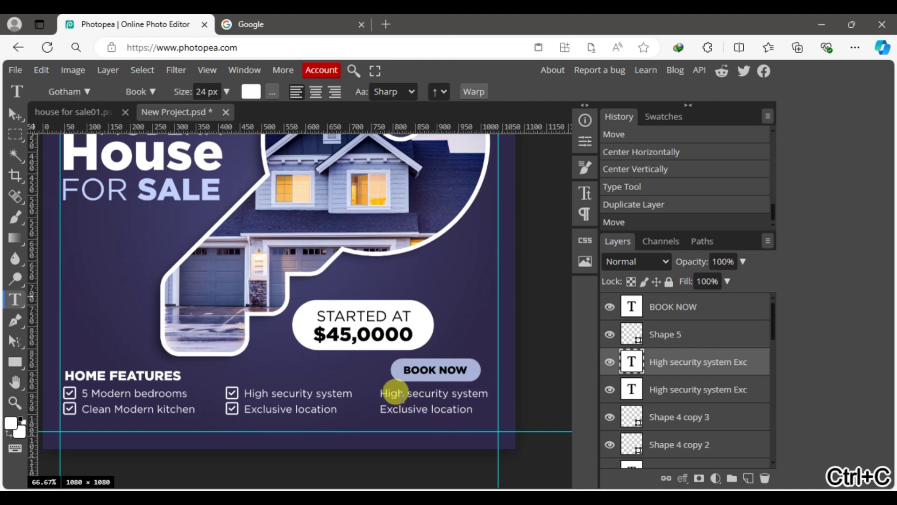
key(ctrl+a)
key(ctrl+v)
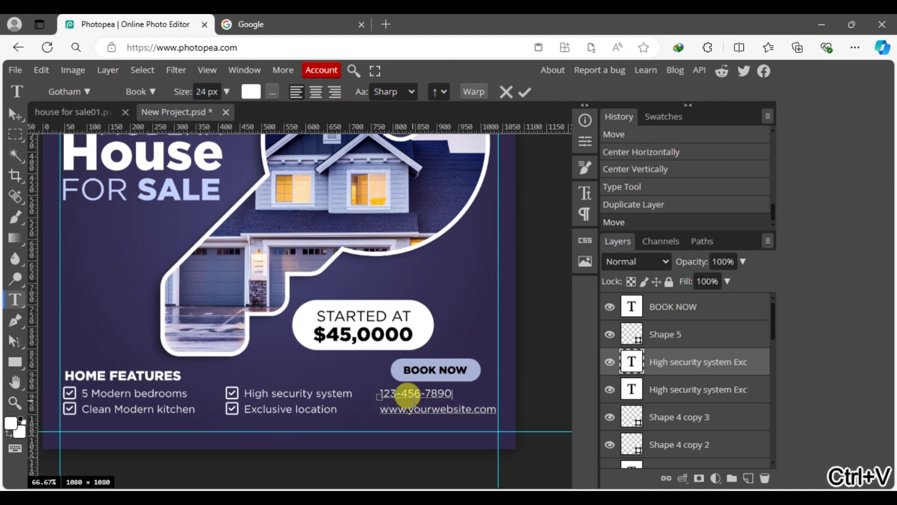
Set the phone number line to Gotham Black at 33 px
double_click(408, 394)
click(586, 194)
click(519, 145)
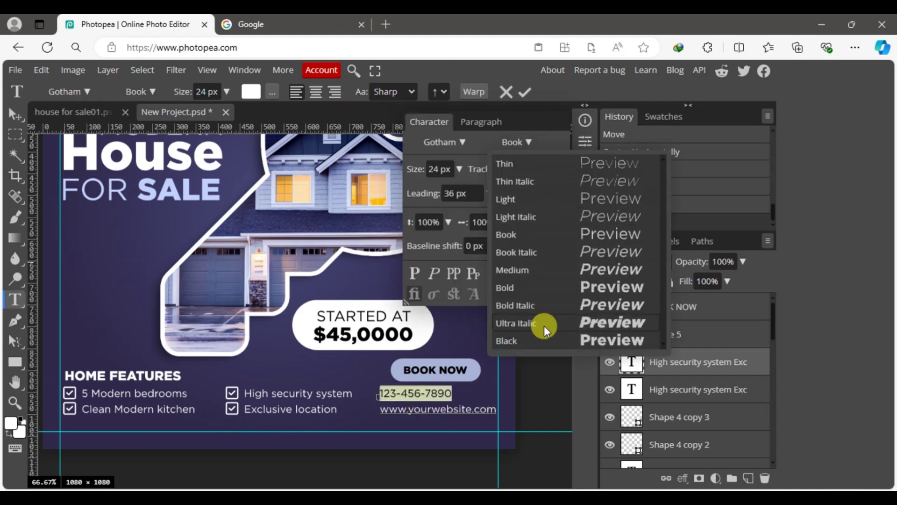
click(514, 340)
double_click(440, 169)
text(30)
click(444, 193)
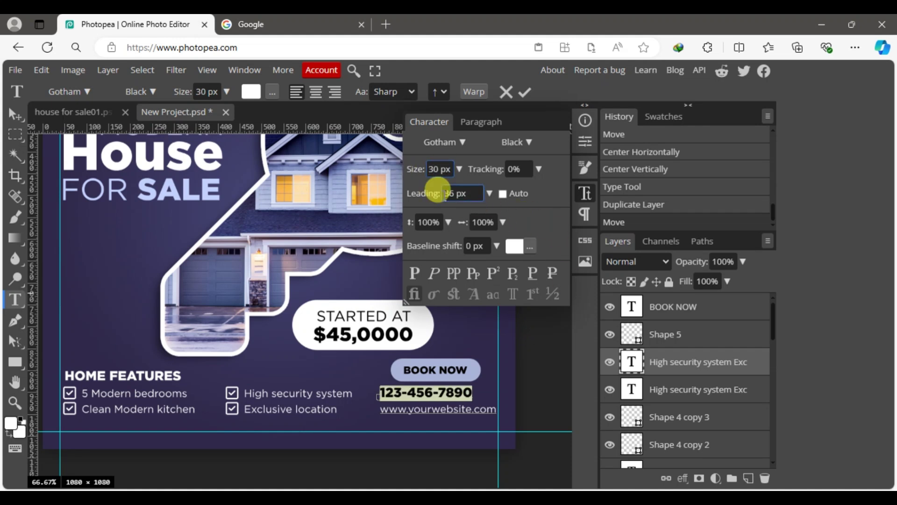
double_click(440, 169)
text(33)
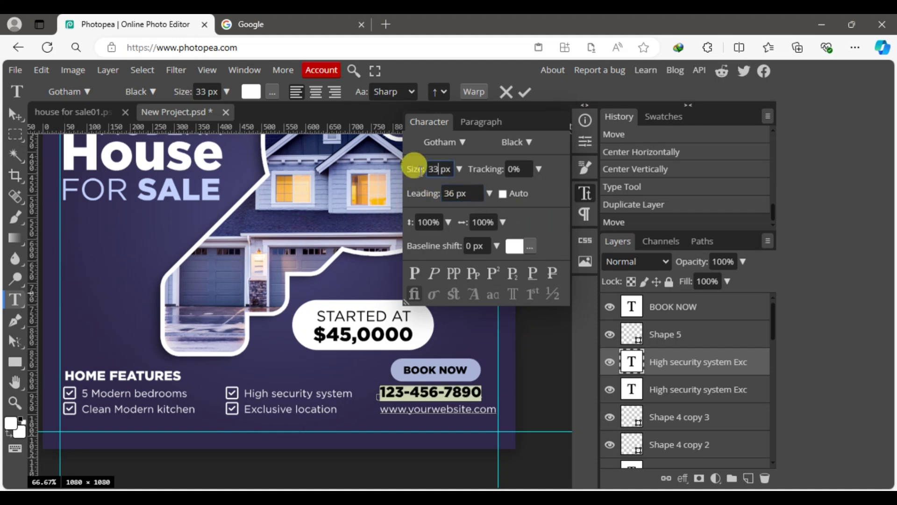
Right-align both the phone number and website lines and commit the text edit
click(481, 122)
click(454, 143)
key(ctrl+a)
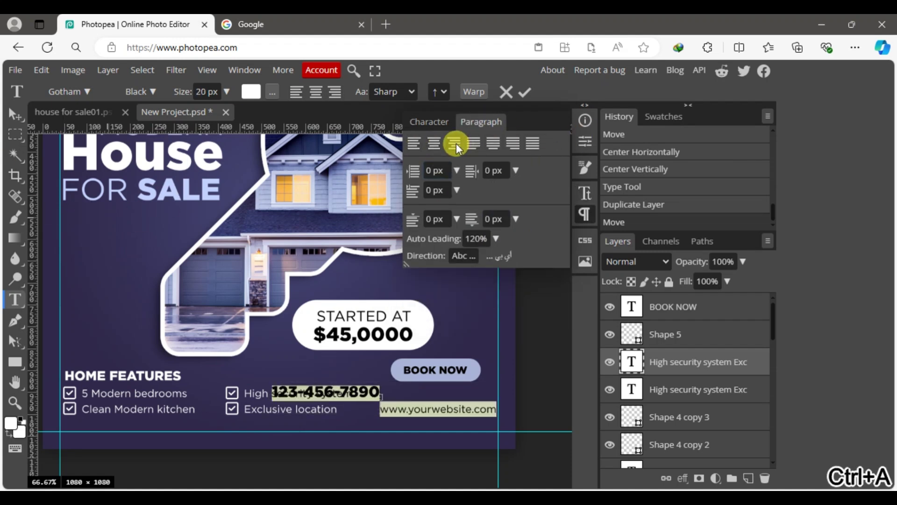
click(14, 114)
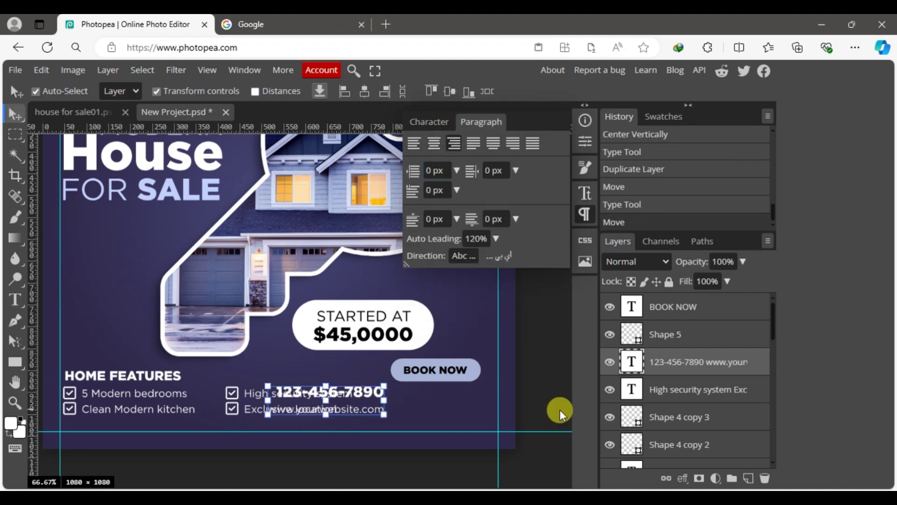
Move the contact text block over towards the design's right-hand vertical guide, beneath the BOOK NOW pill
key(shift+Right)
key(shift+Right)
key(shift+Right)
key(shift+Right)
key(shift+Right)
key(shift+Right)
key(shift+Right)
key(shift+Right)
key(shift+Right)
key(shift+Right)
key(shift+Right)
key(shift+Right)
key(shift+Right)
key(shift+Right)
key(shift+Right)
key(shift+Right)
key(shift+Right)
key(shift+Right)
key(shift+Right)
key(shift+Right)
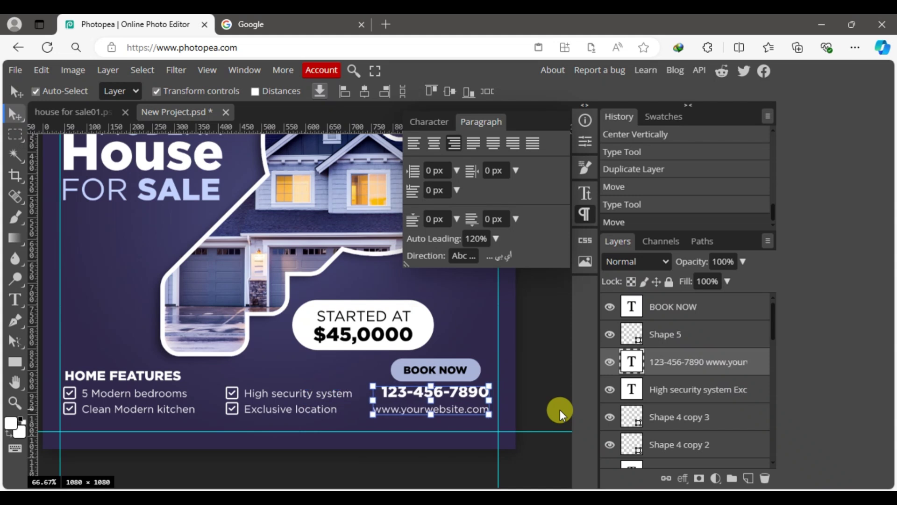
key(shift+Right)
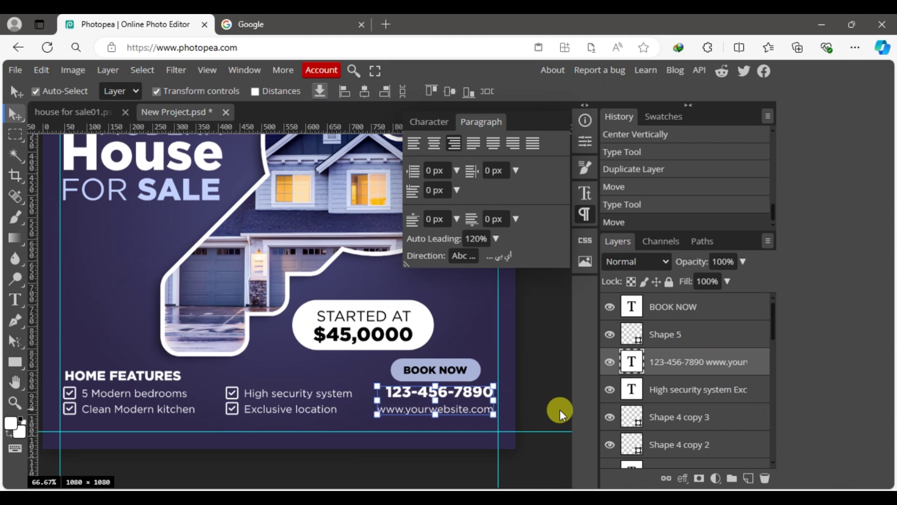
Nudge the BOOK NOW text and its pill together slightly to the right and up, above the phone number
click(500, 356)
click(446, 370)
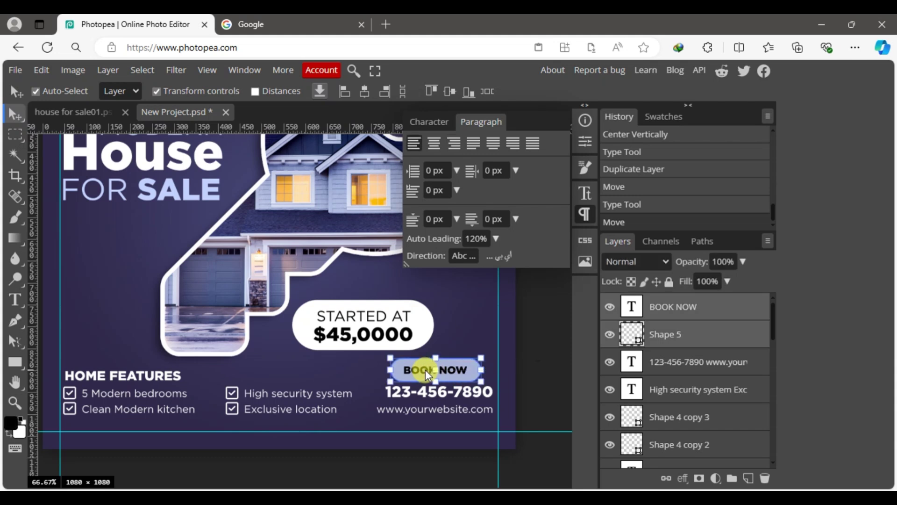
key(shift+Right)
key(shift+Right)
key(shift+Right)
key(shift+Up)
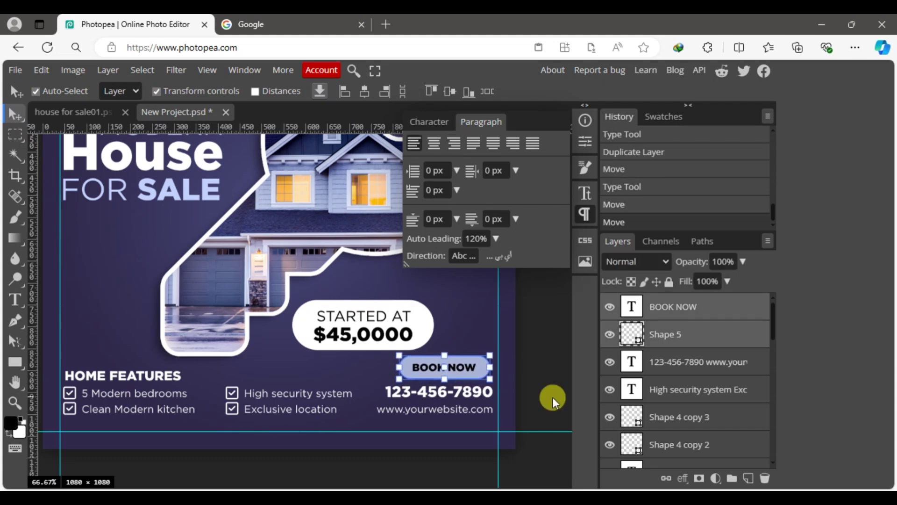
click(542, 380)
drag(537, 321, 415, 327)
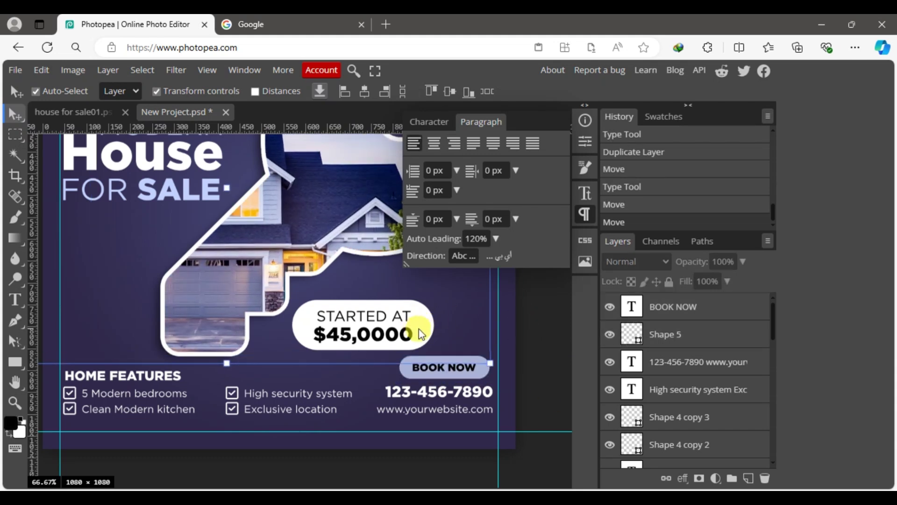
key(ctrl+z)
Lock the house-1836070_1920 photo layer and the key-shaped Shape 1 layer
scroll(748, 392, down, 3)
click(669, 281)
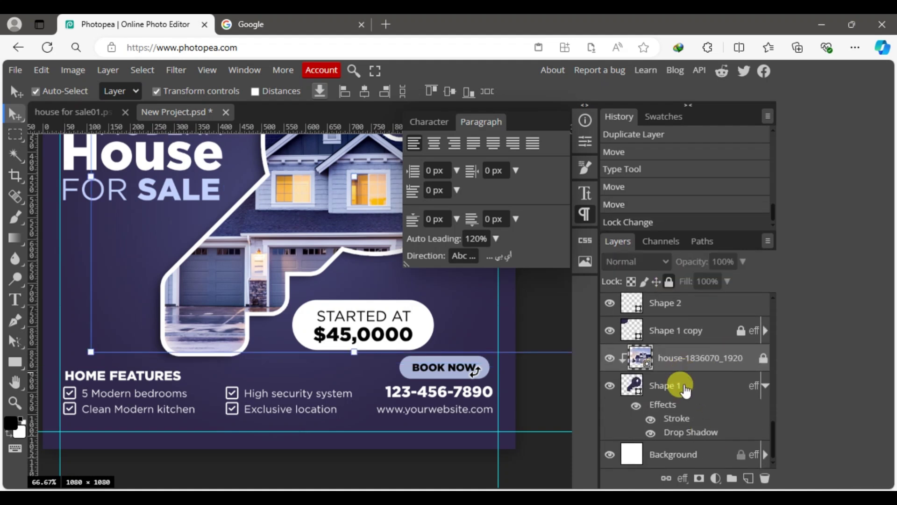
click(681, 386)
click(669, 281)
Scale the price badge and its text together proportionally to about 85% and shift them slightly up and left
click(537, 324)
click(363, 334)
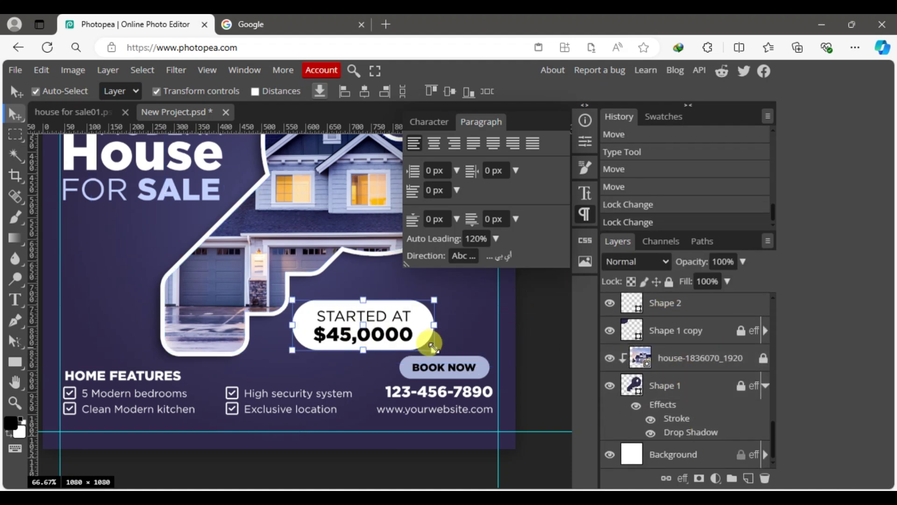
drag(433, 346, 393, 326)
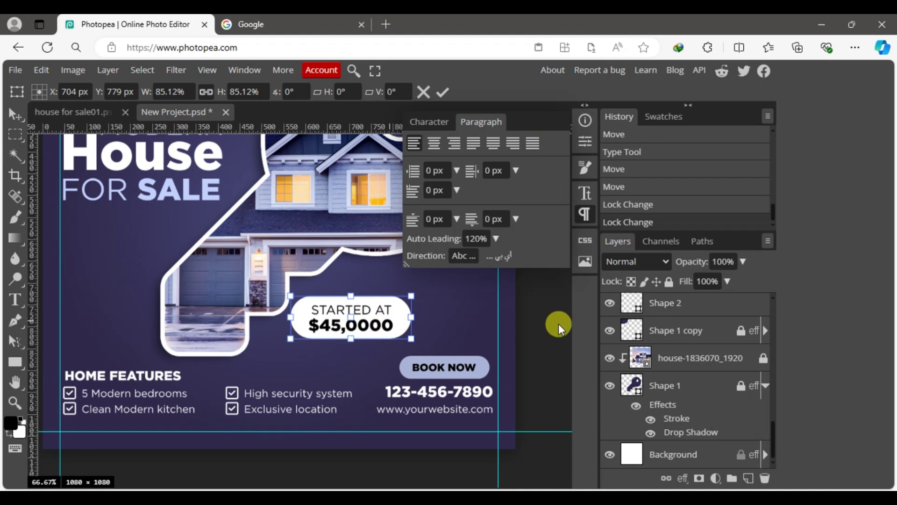
click(443, 92)
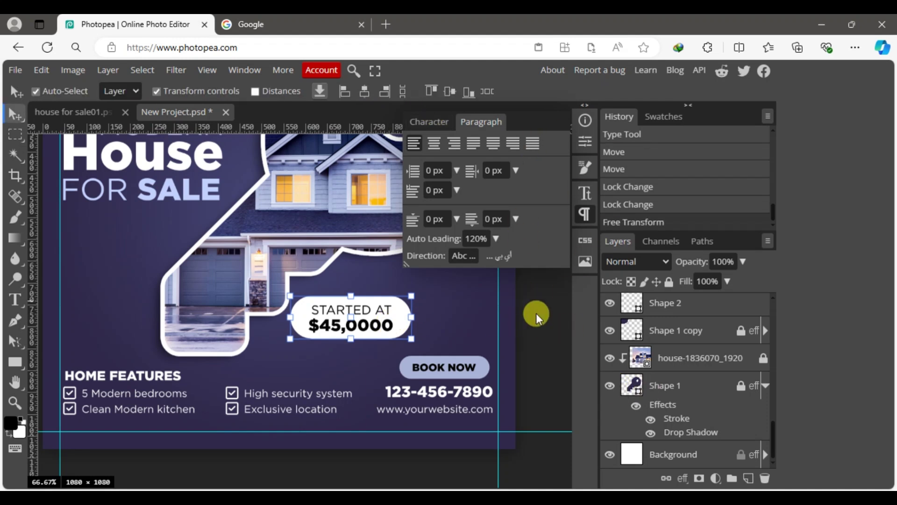
Add a drop shadow to the white price badge shape with a distance of 7 px and a size of 10 px
click(586, 214)
click(403, 323)
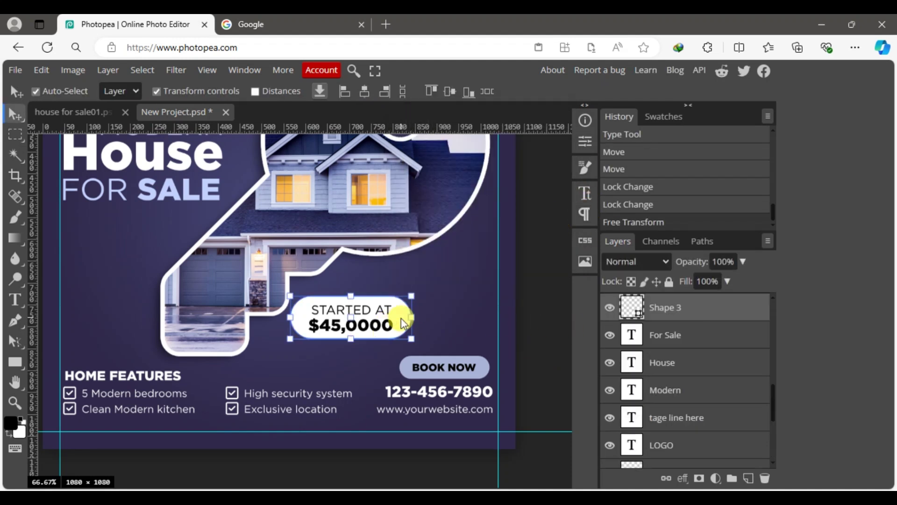
click(682, 478)
click(717, 432)
click(634, 322)
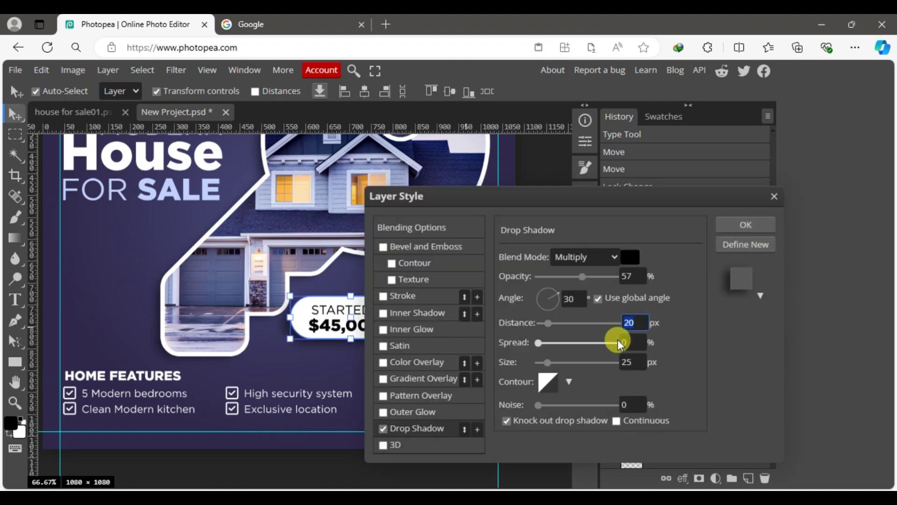
text(7)
click(620, 363)
text(10)
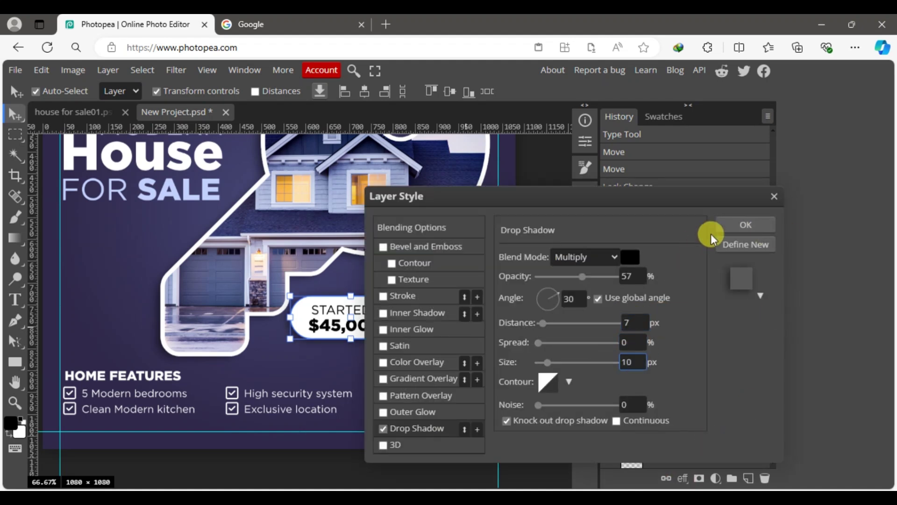
click(745, 224)
key(ctrl+minus)
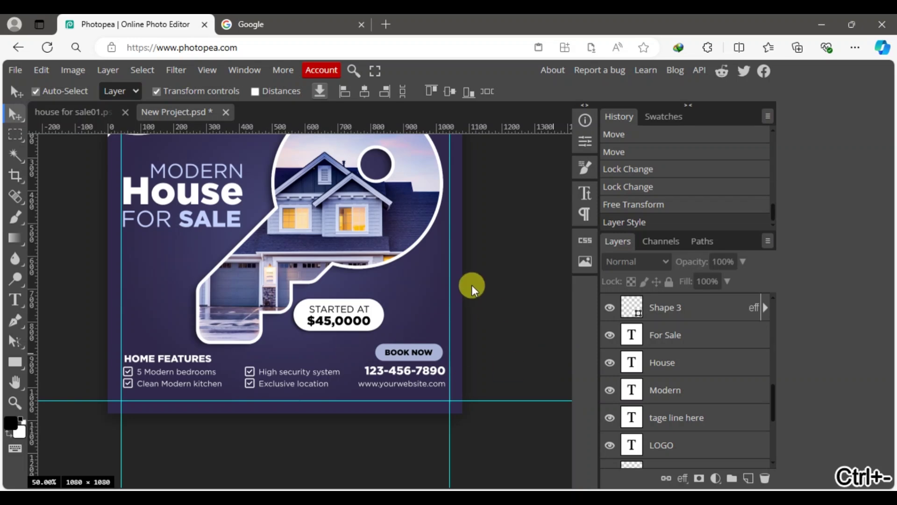
scroll(505, 271, up, 3)
drag(503, 297, 504, 307)
key(ctrl+minus)
key(ctrl+plus)
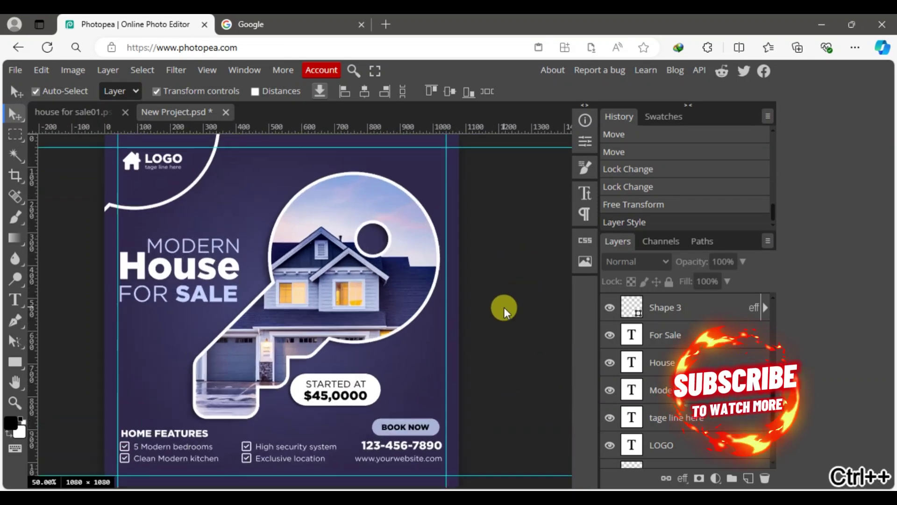